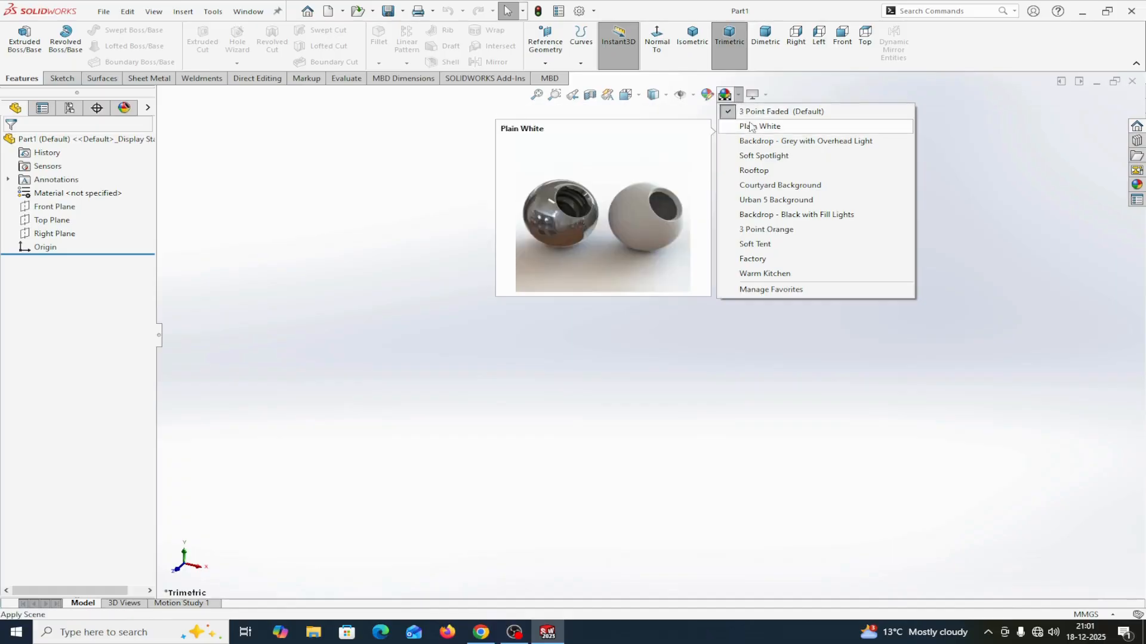
# Apply the Plain White scene to the graphics area and check the document's unit system.
pyautogui.click(761, 126)
pyautogui.click(1098, 615)
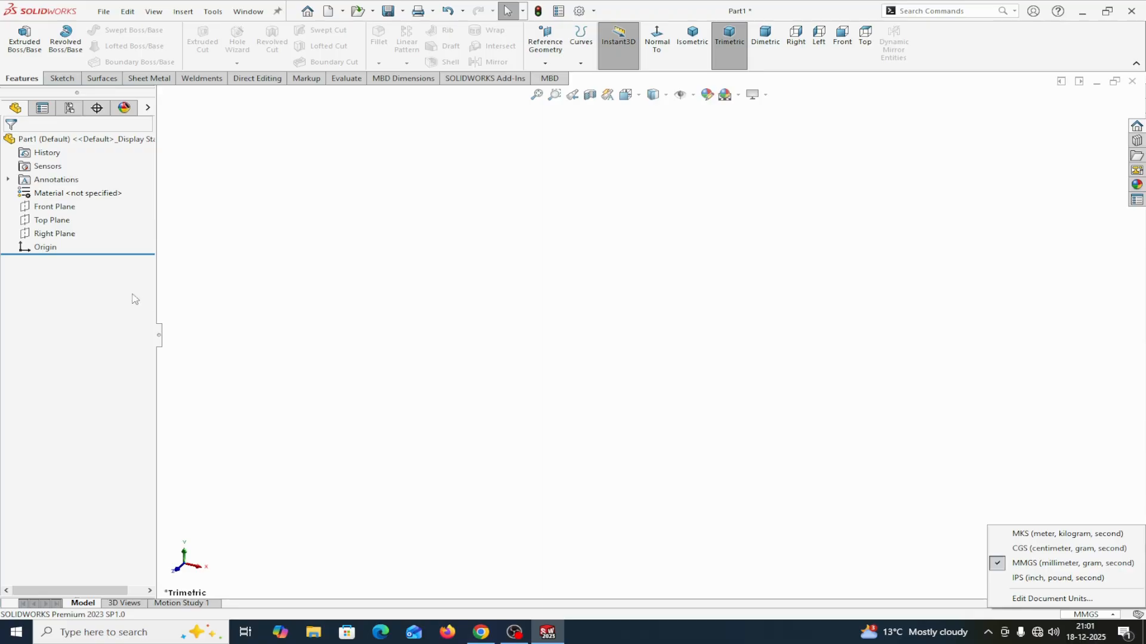
pyautogui.click(43, 209)
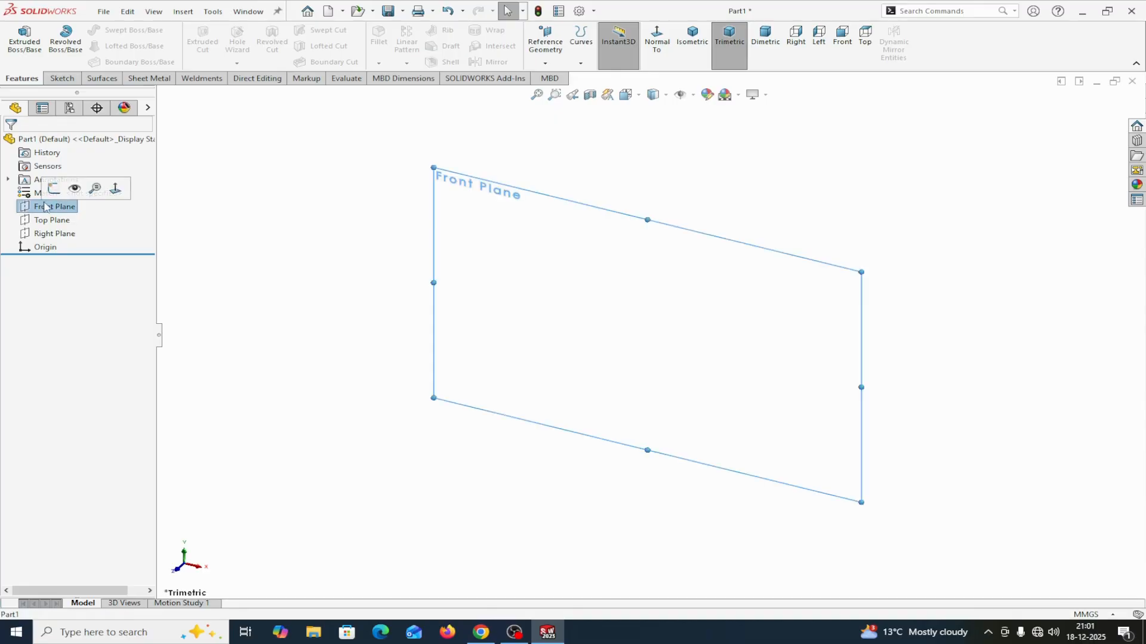
pyautogui.click(54, 188)
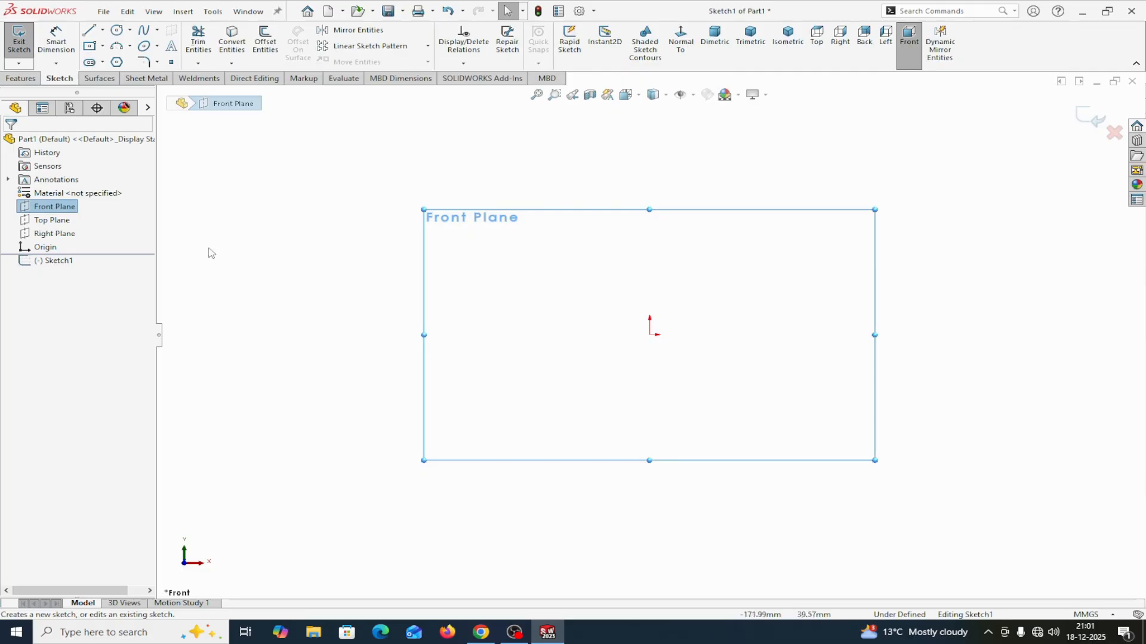
pyautogui.click(1114, 133)
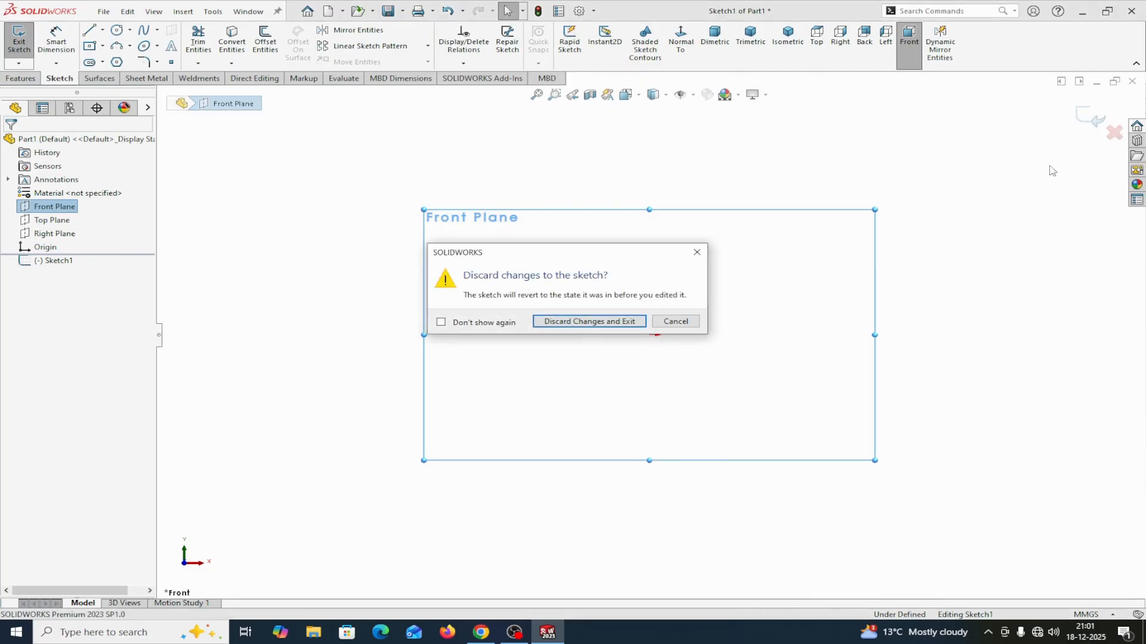
pyautogui.click(570, 322)
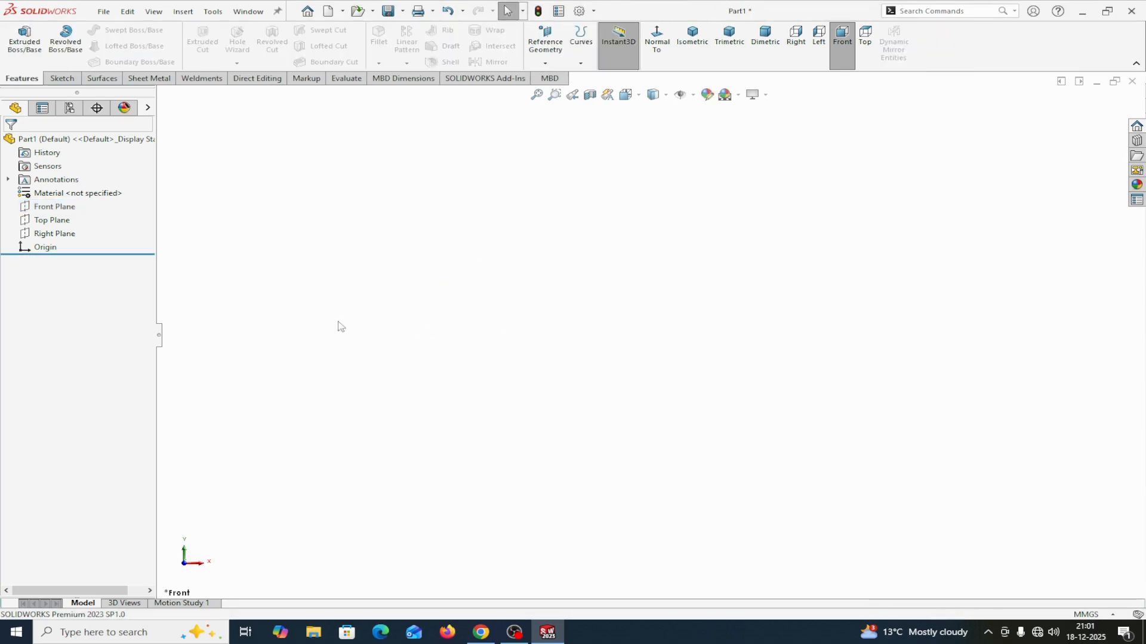
# Start a sketch on the Top Plane and draw a circle about 169 mm in diameter centred on the origin.
pyautogui.click(40, 221)
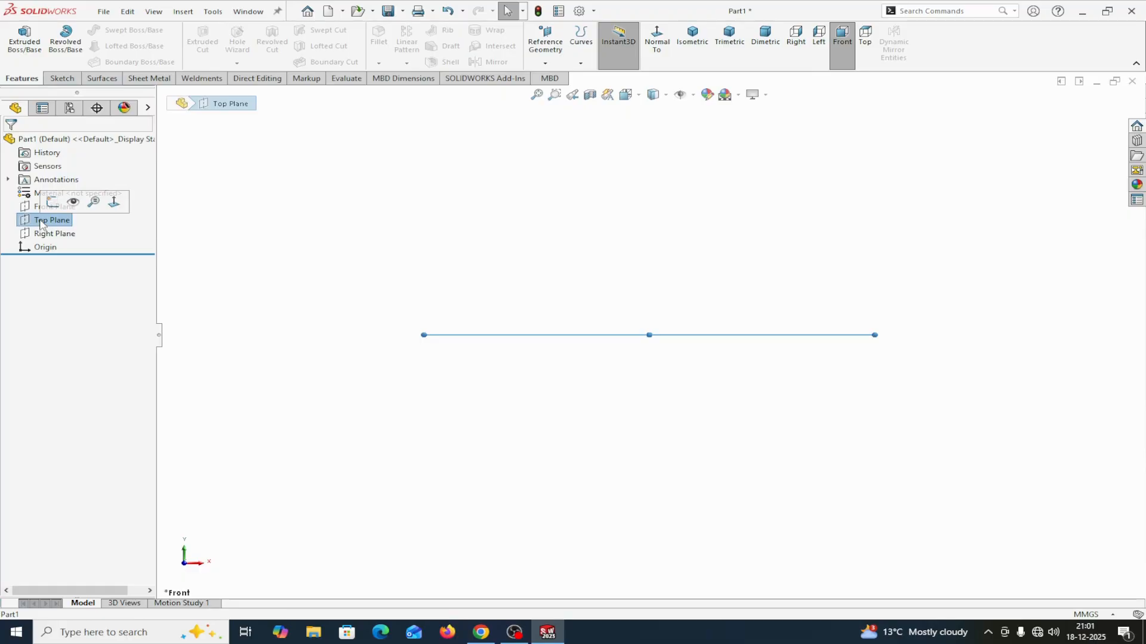
pyautogui.click(53, 202)
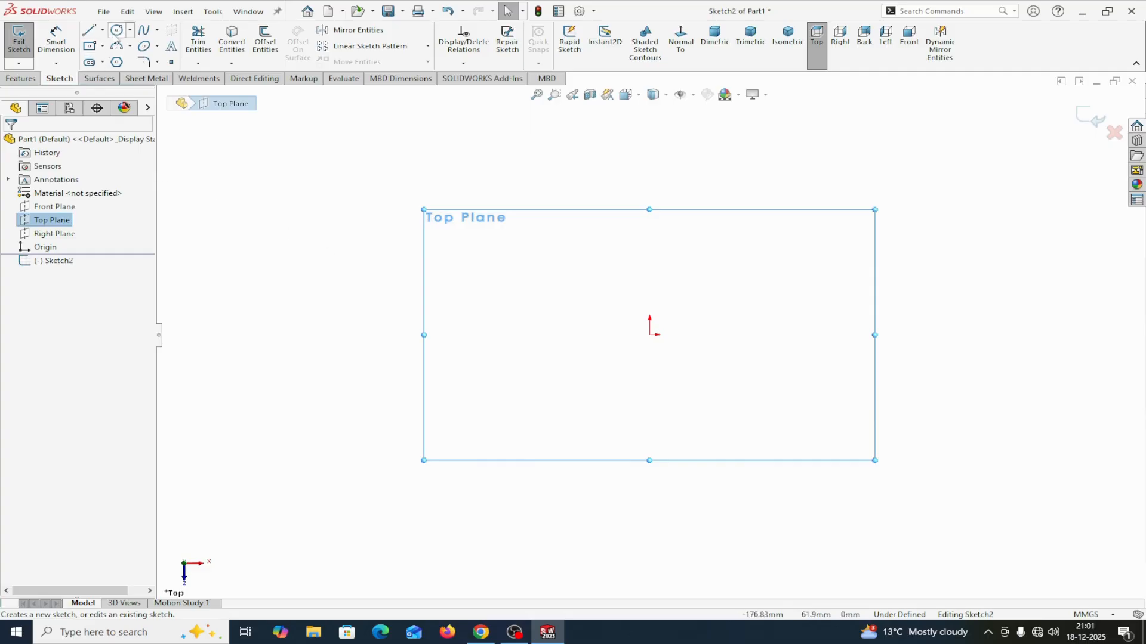
pyautogui.click(117, 31)
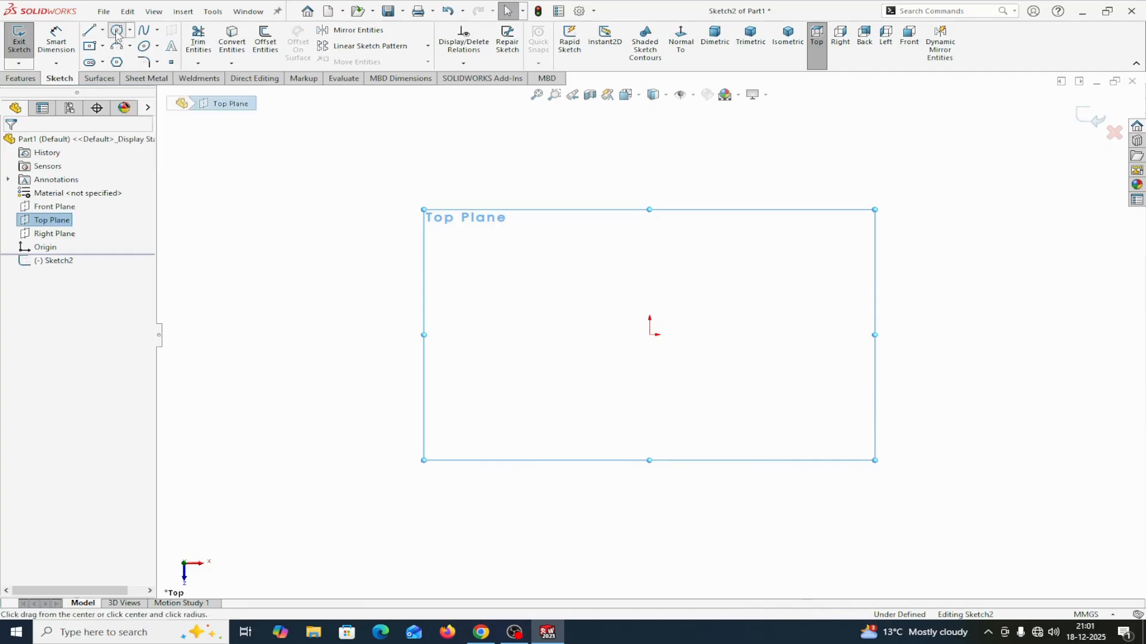
pyautogui.click(650, 334)
pyautogui.click(451, 271)
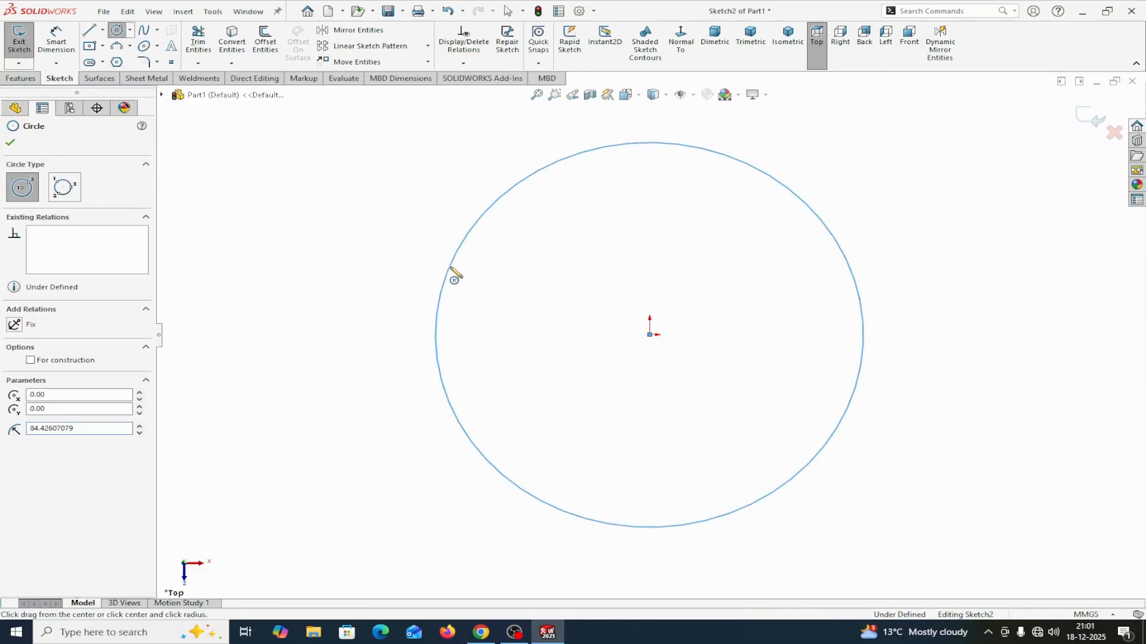
pyautogui.rightClick(452, 272)
pyautogui.click(484, 276)
# Dimension the circle's diameter to 200 mm.
pyautogui.click(57, 37)
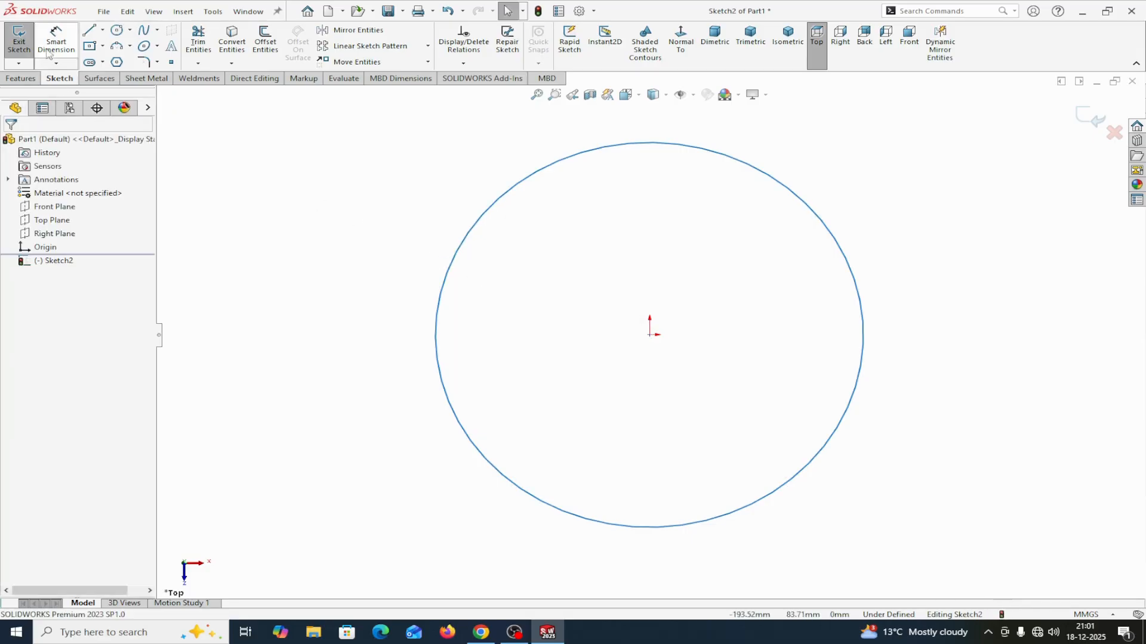
pyautogui.click(440, 358)
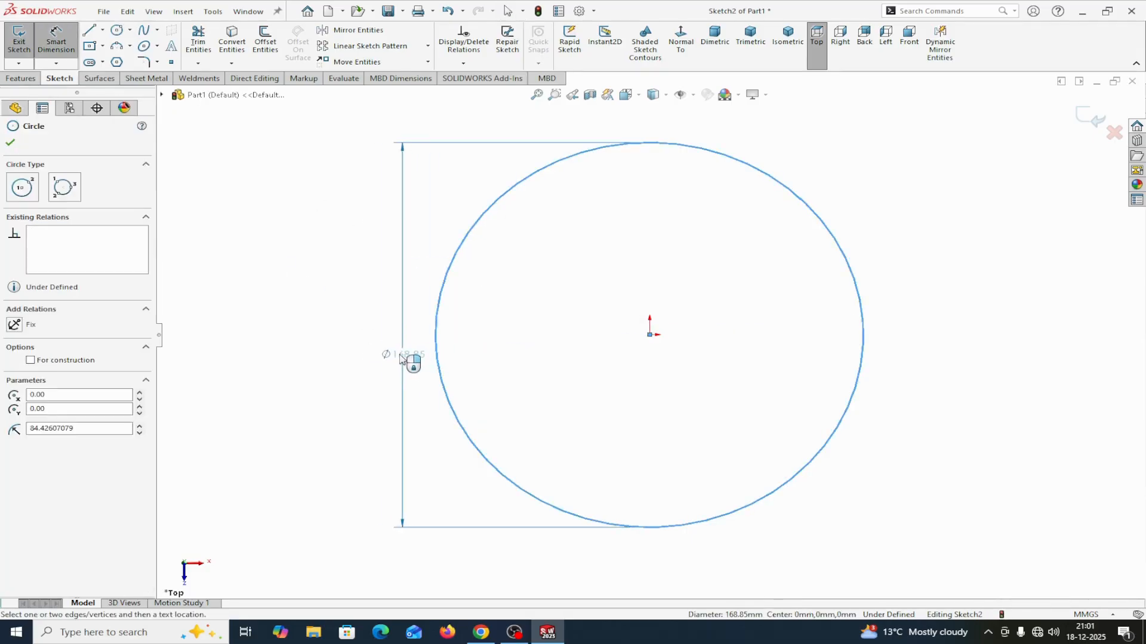
pyautogui.click(382, 357)
pyautogui.write('200')
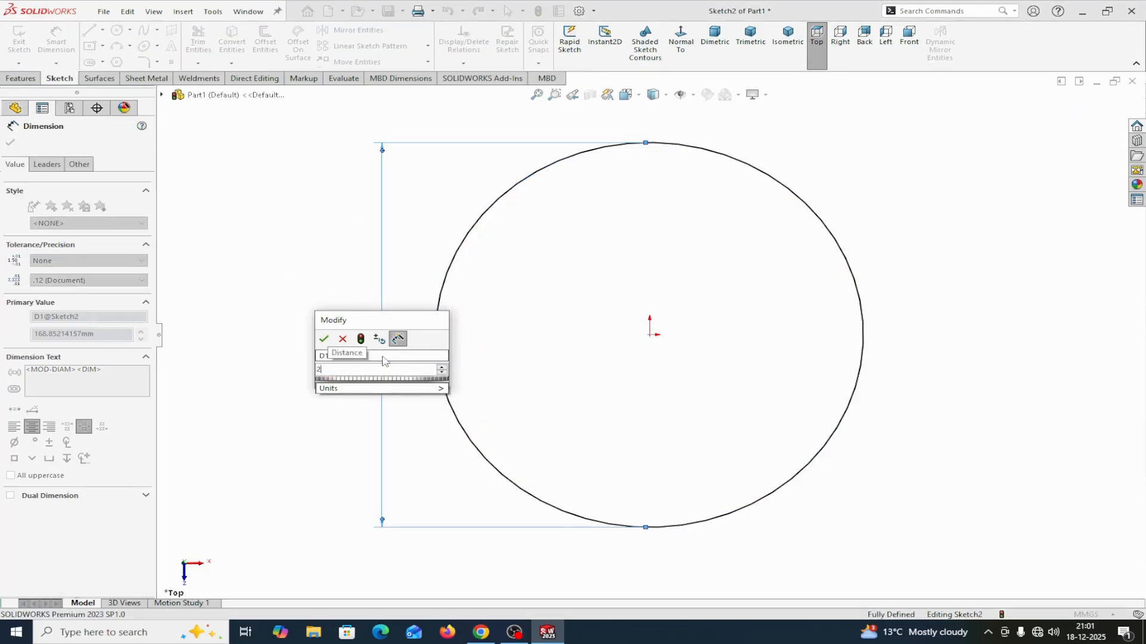
pyautogui.click(324, 339)
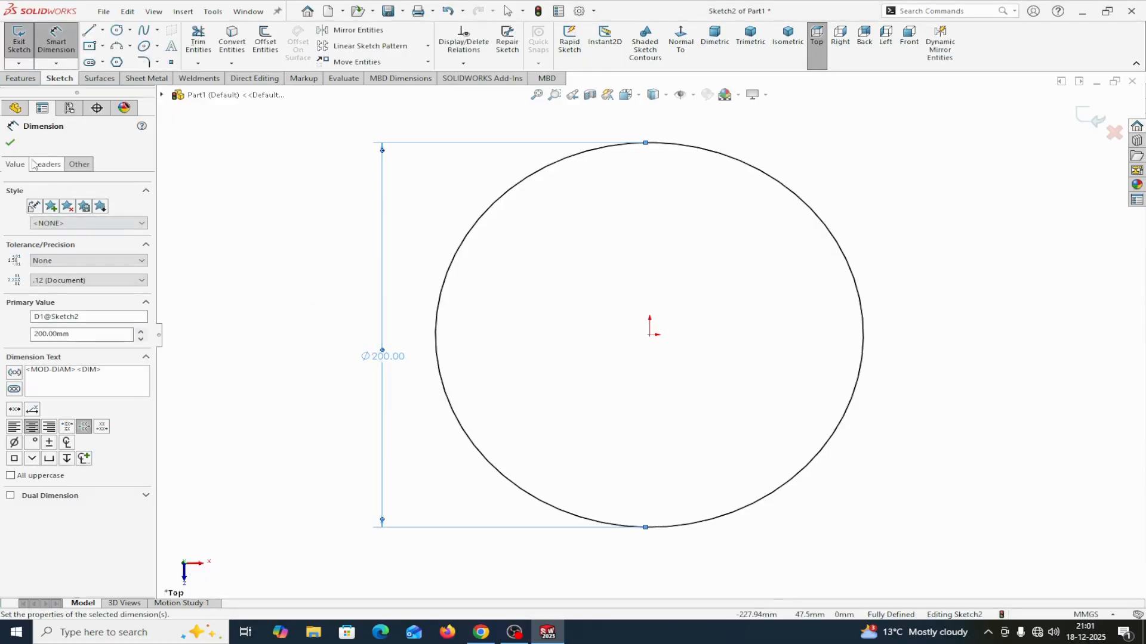
pyautogui.click(11, 142)
# Extrude the circle as a Blind boss 5 mm deep to form a disc.
pyautogui.click(21, 76)
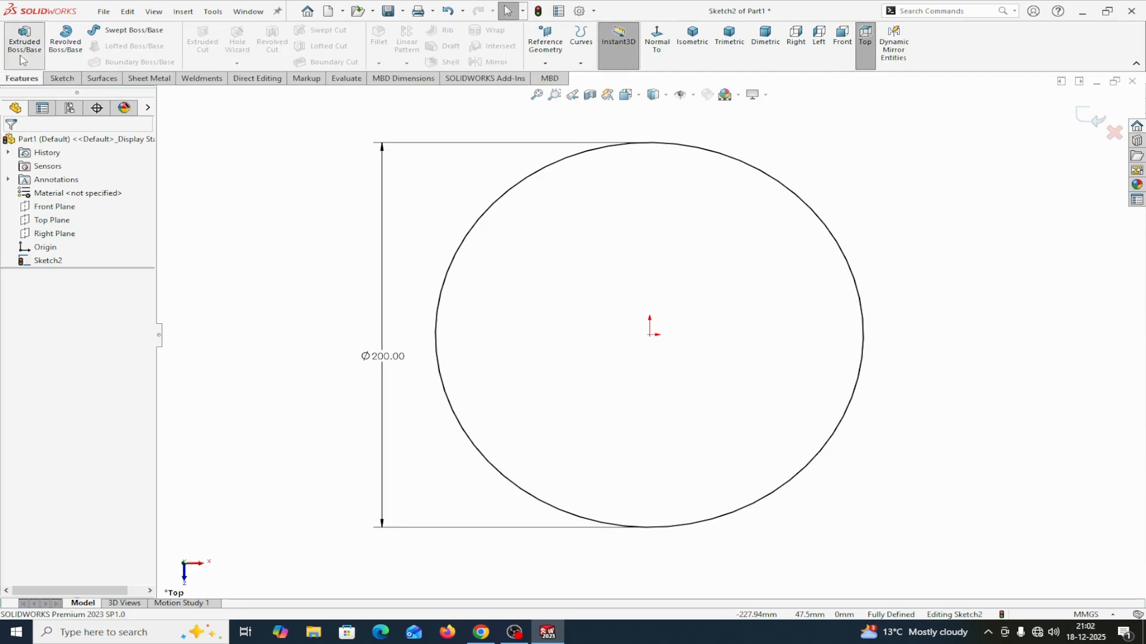
pyautogui.click(24, 37)
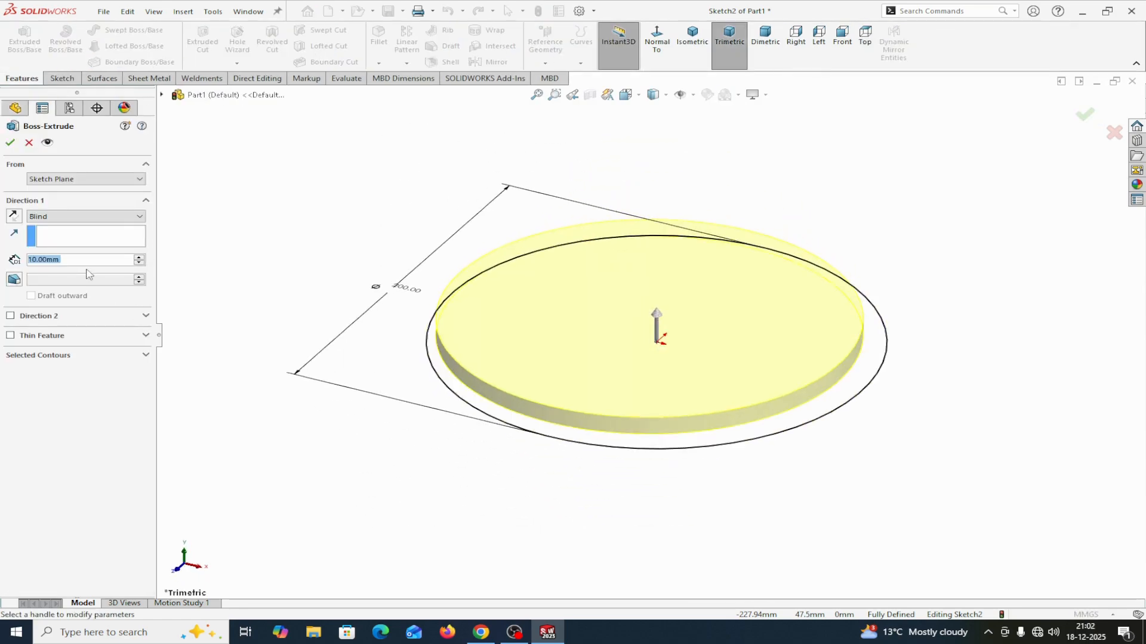
pyautogui.write('5')
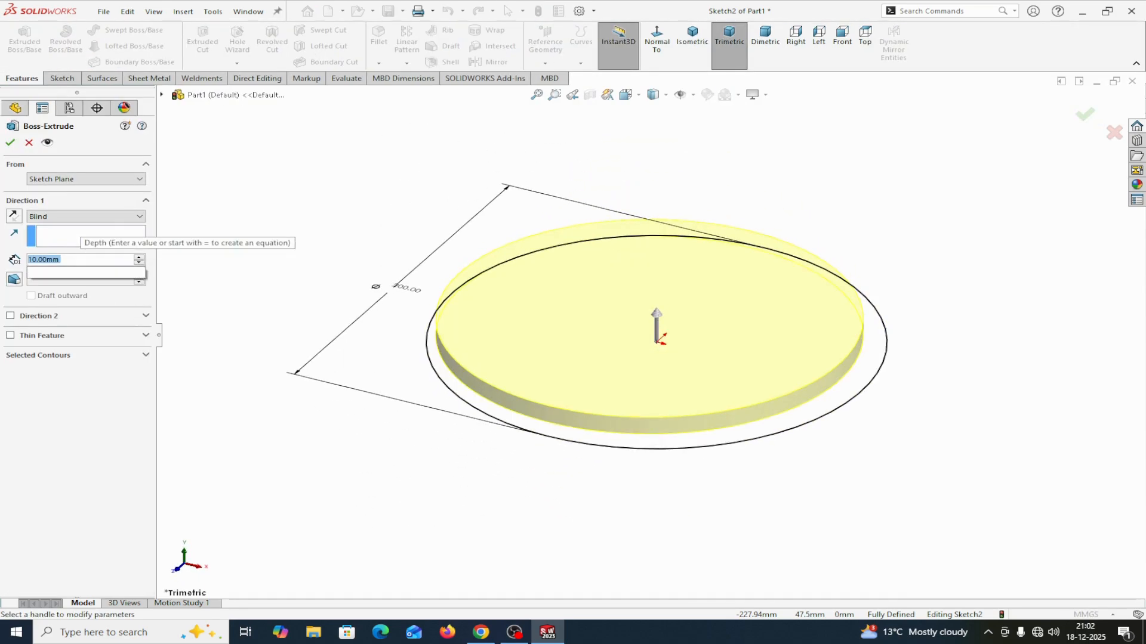
pyautogui.click(14, 146)
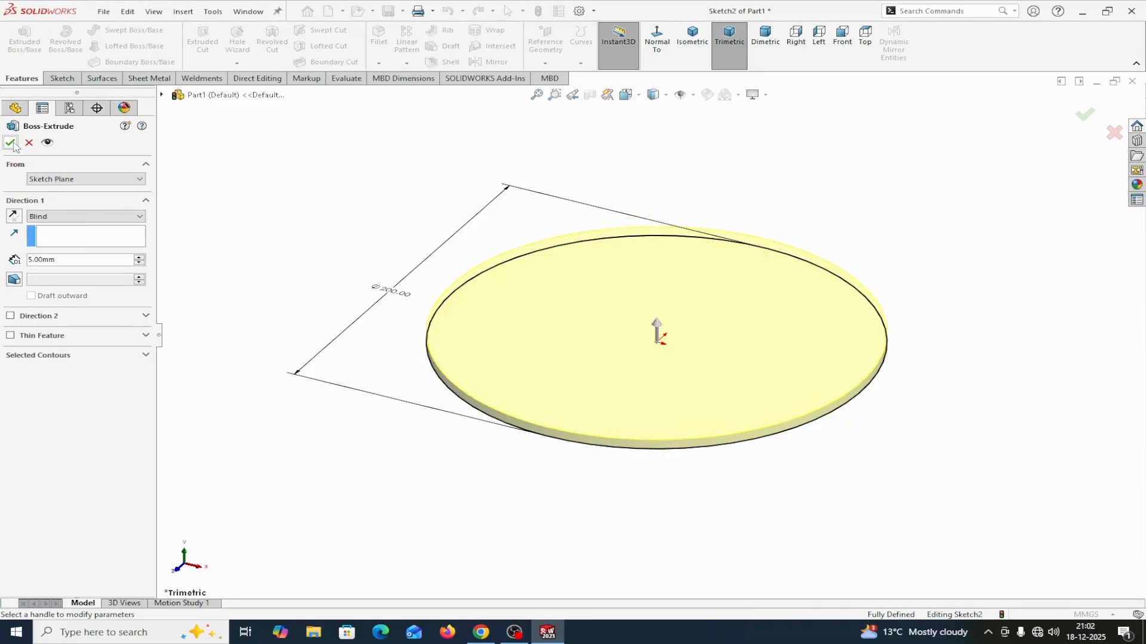
pyautogui.click(12, 143)
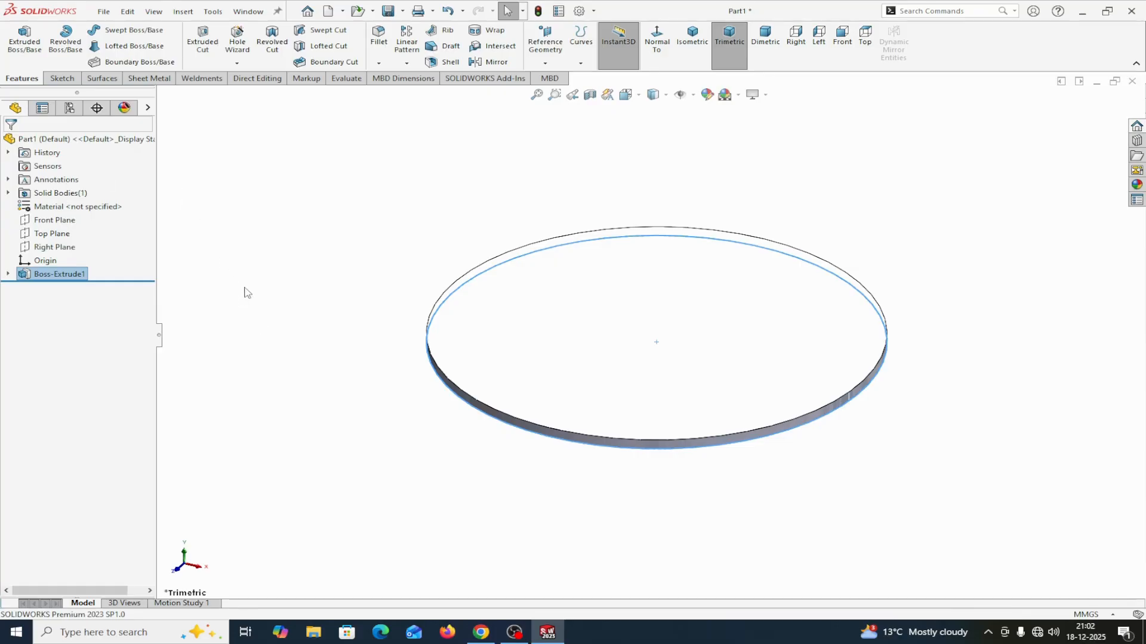
# Start a sketch on the disc's upper face and draw a concentric circle about 157 mm in diameter from the origin.
pyautogui.click(644, 317)
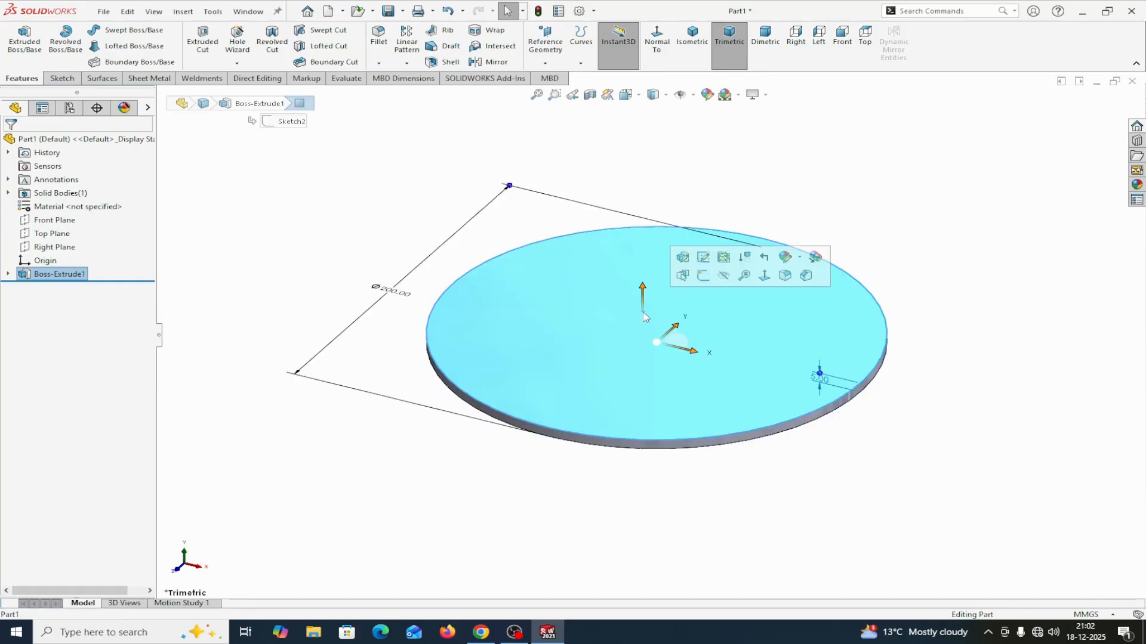
pyautogui.click(703, 275)
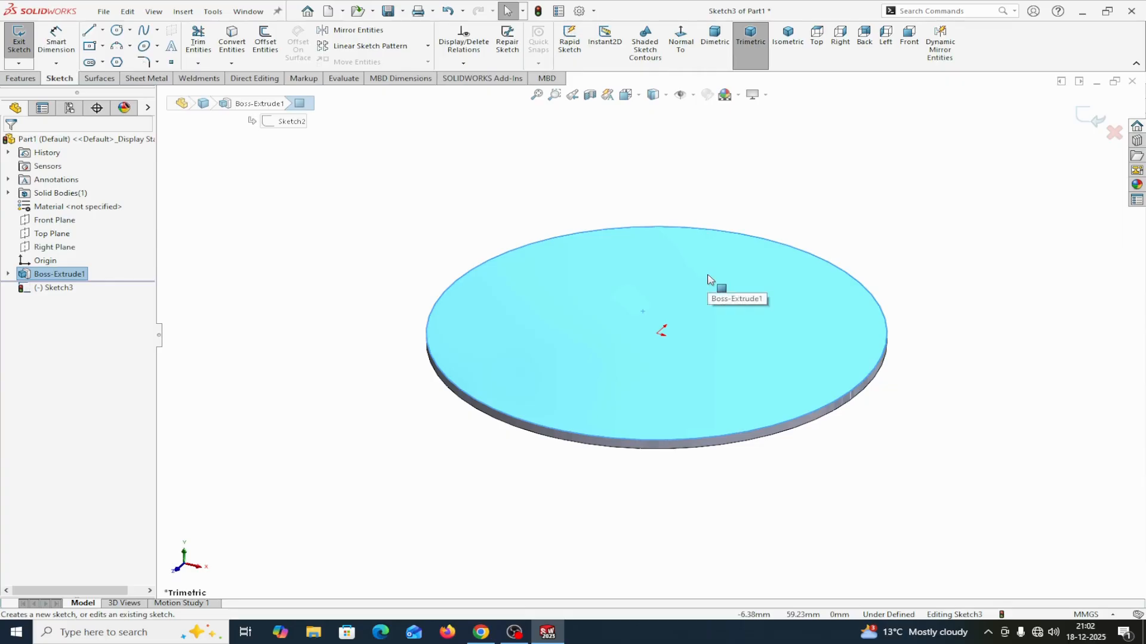
pyautogui.click(679, 44)
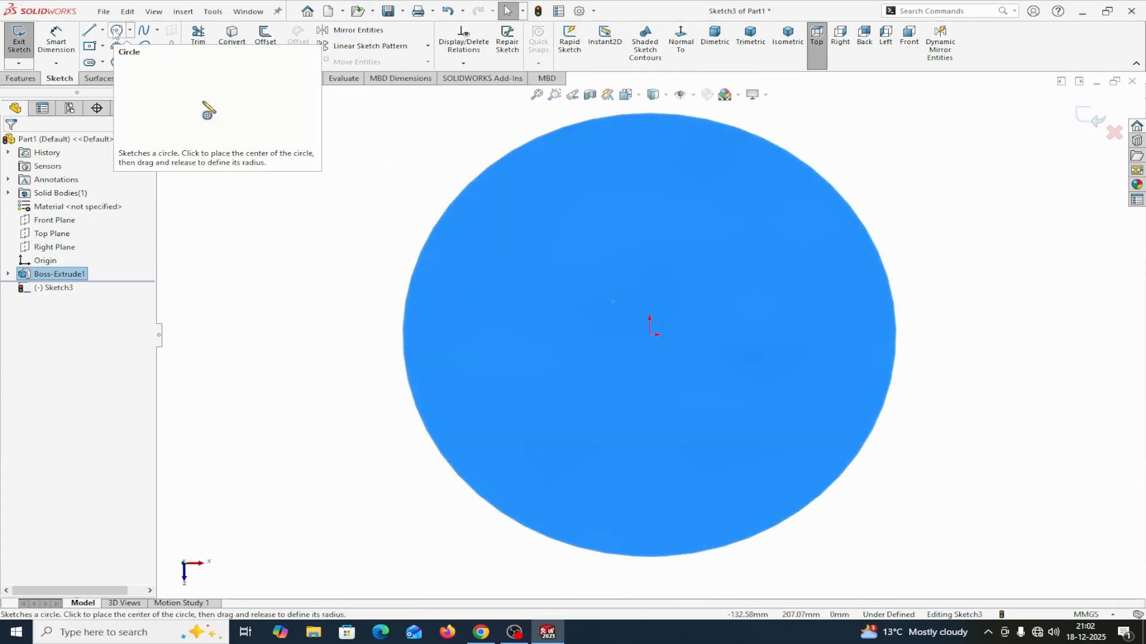
pyautogui.click(117, 33)
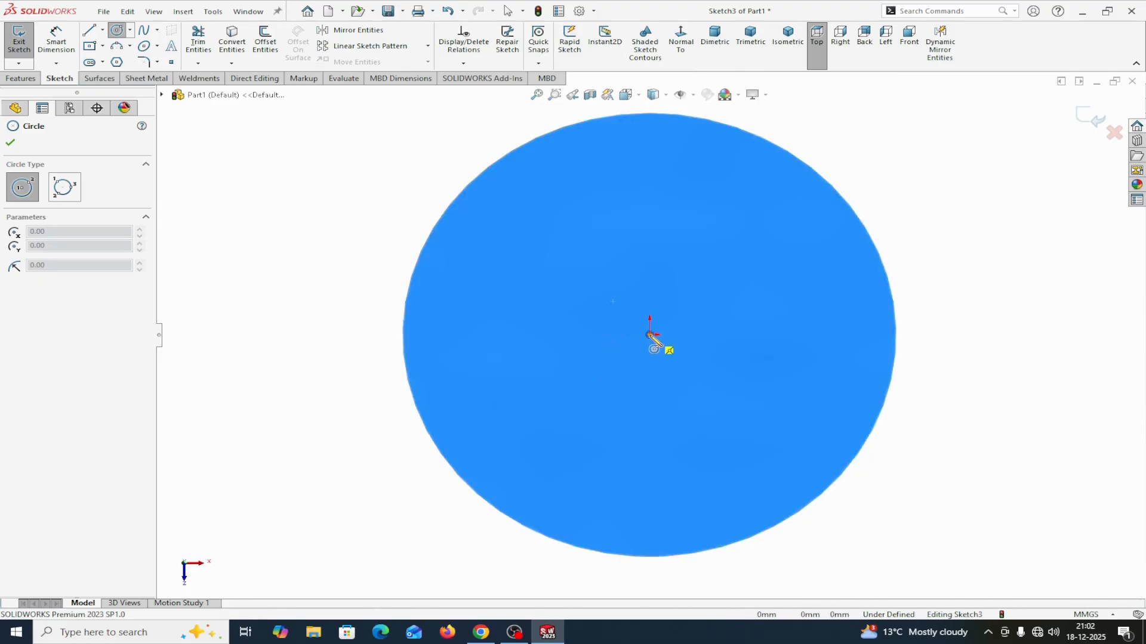
pyautogui.click(650, 334)
pyautogui.click(487, 256)
pyautogui.rightClick(490, 256)
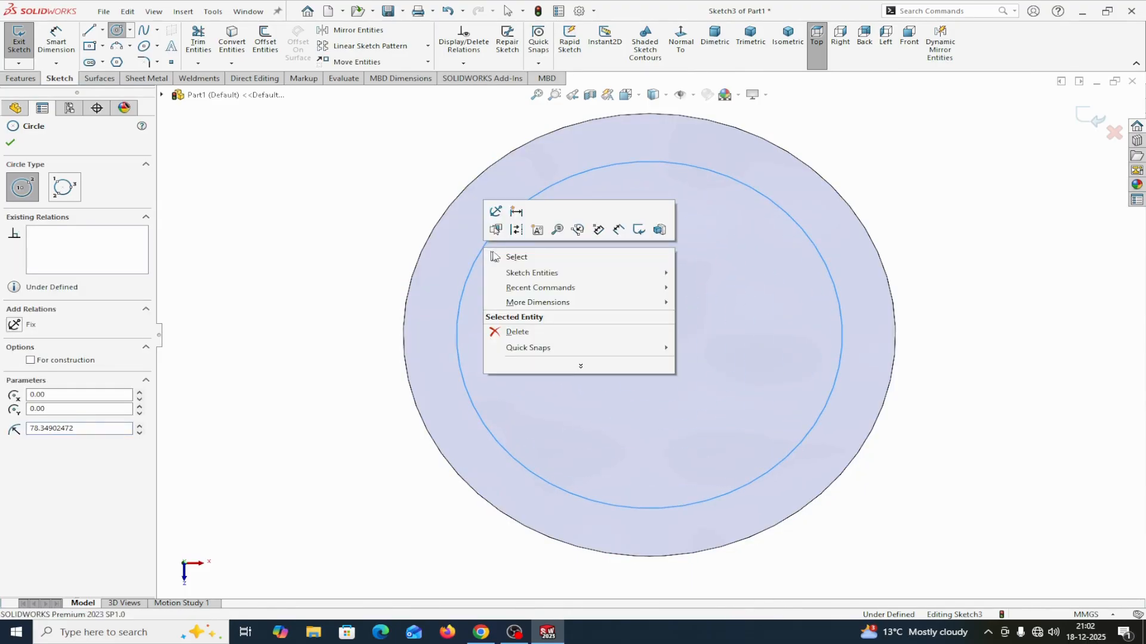
pyautogui.click(517, 257)
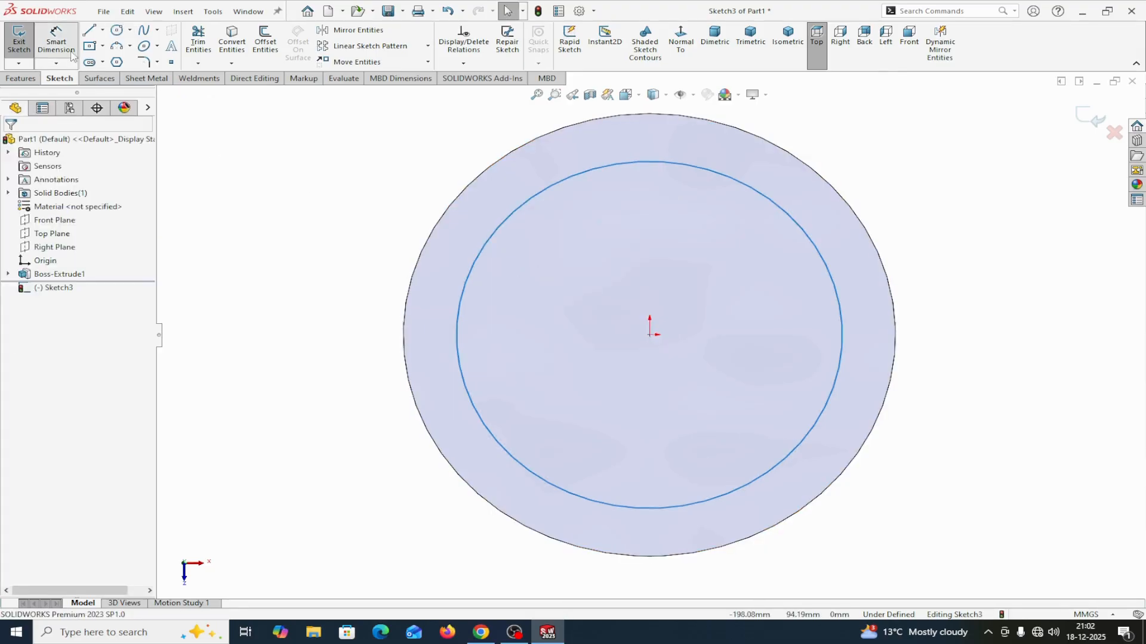
# Dimension the inner circle's diameter to 150 mm.
pyautogui.click(56, 42)
pyautogui.click(467, 303)
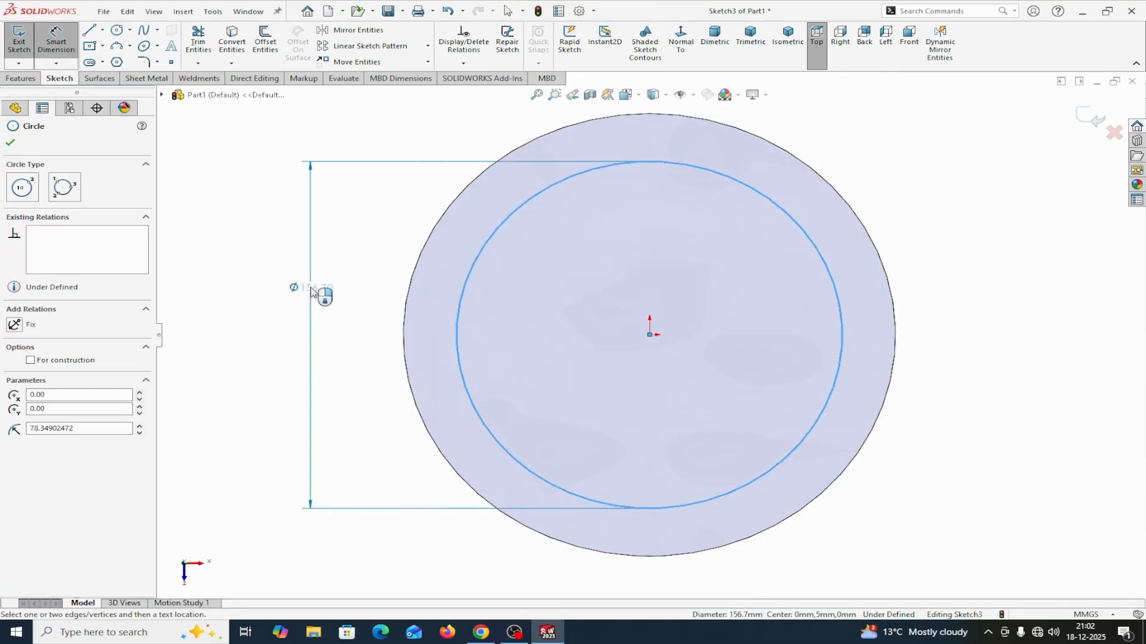
pyautogui.click(311, 291)
pyautogui.write('15')
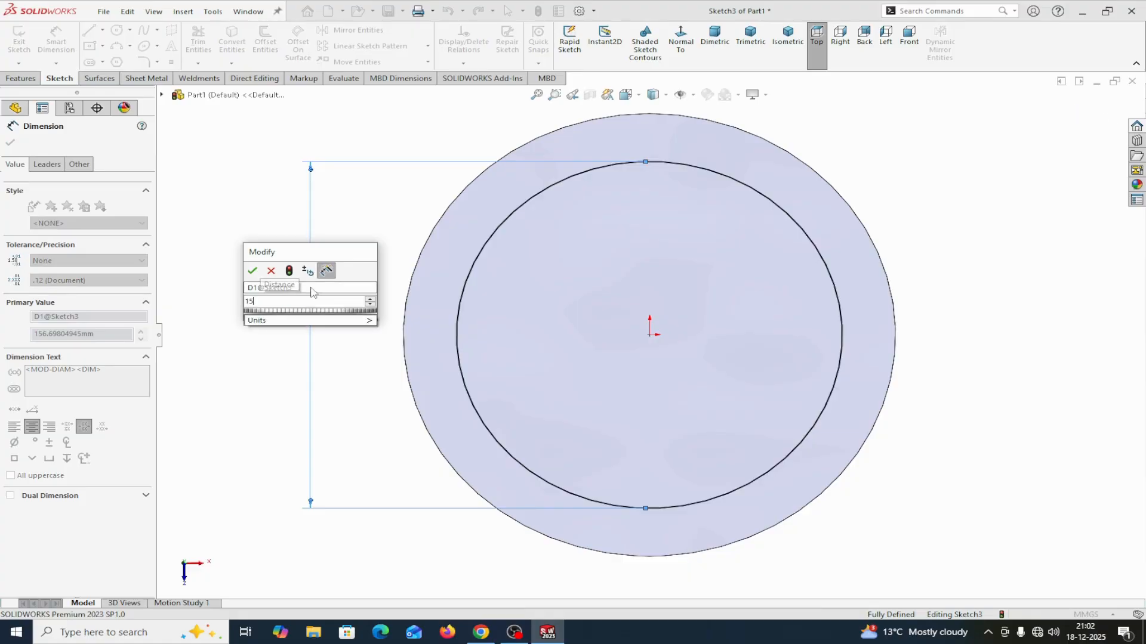
pyautogui.moveTo(265, 320)
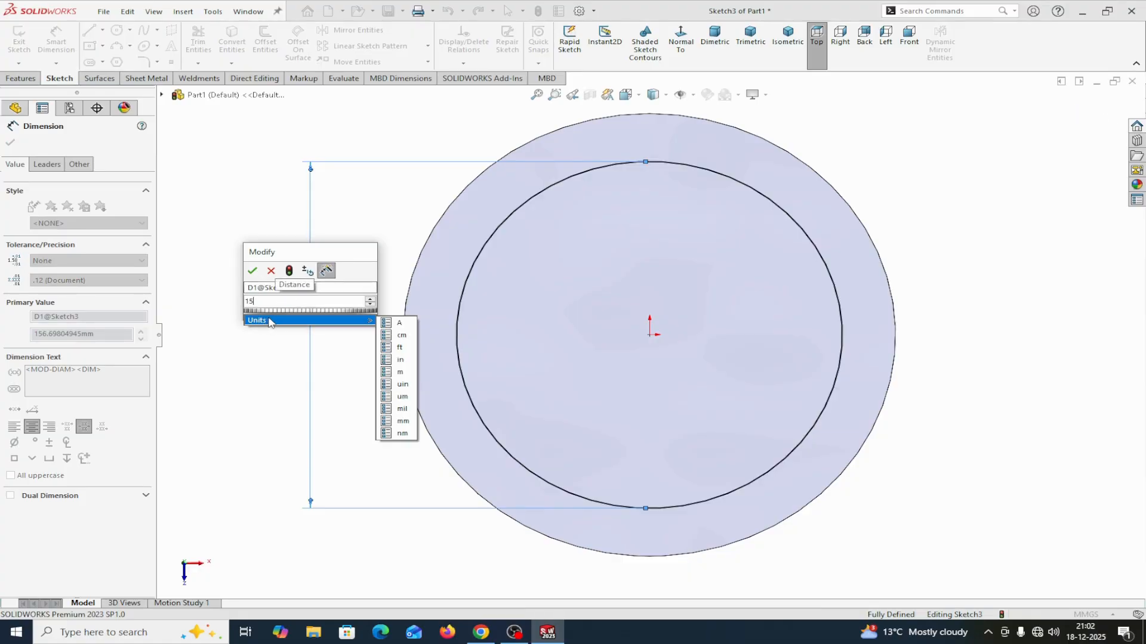
pyautogui.write('0')
pyautogui.click(251, 271)
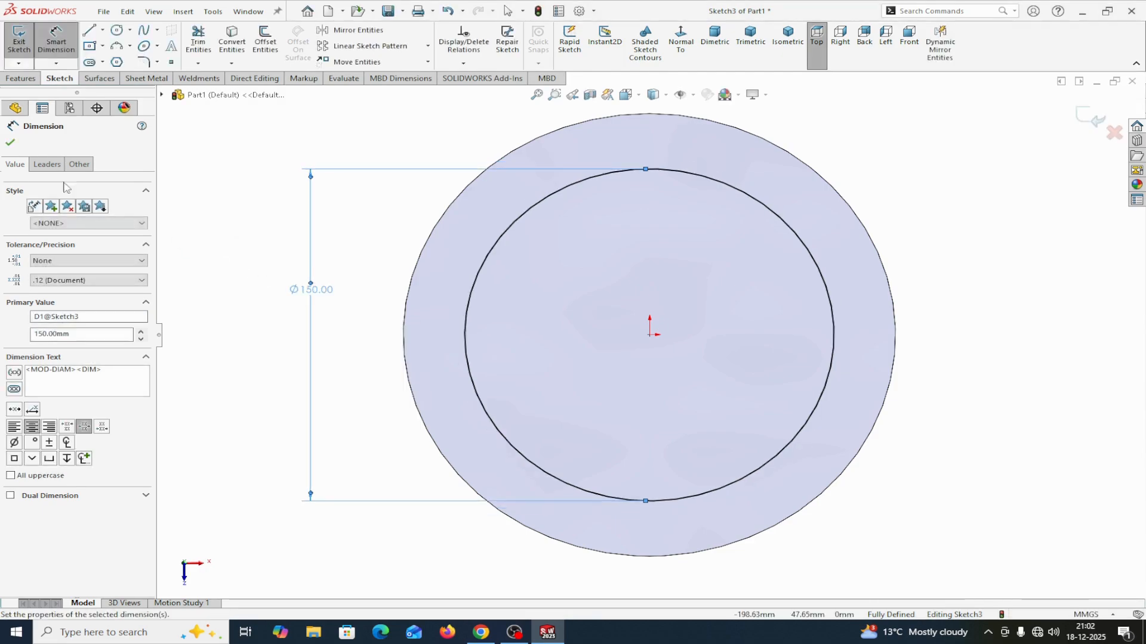
pyautogui.click(10, 142)
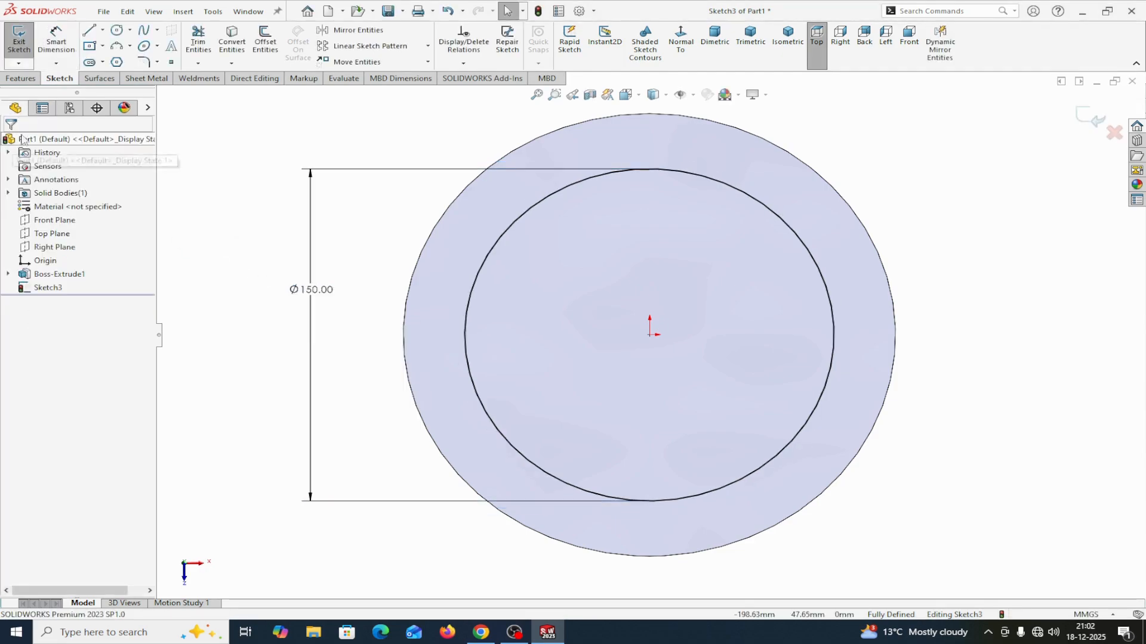
# Draw a horizontal centerline from the origin to the edge of the 150 mm circle and finish the sketch.
pyautogui.click(103, 30)
pyautogui.click(114, 58)
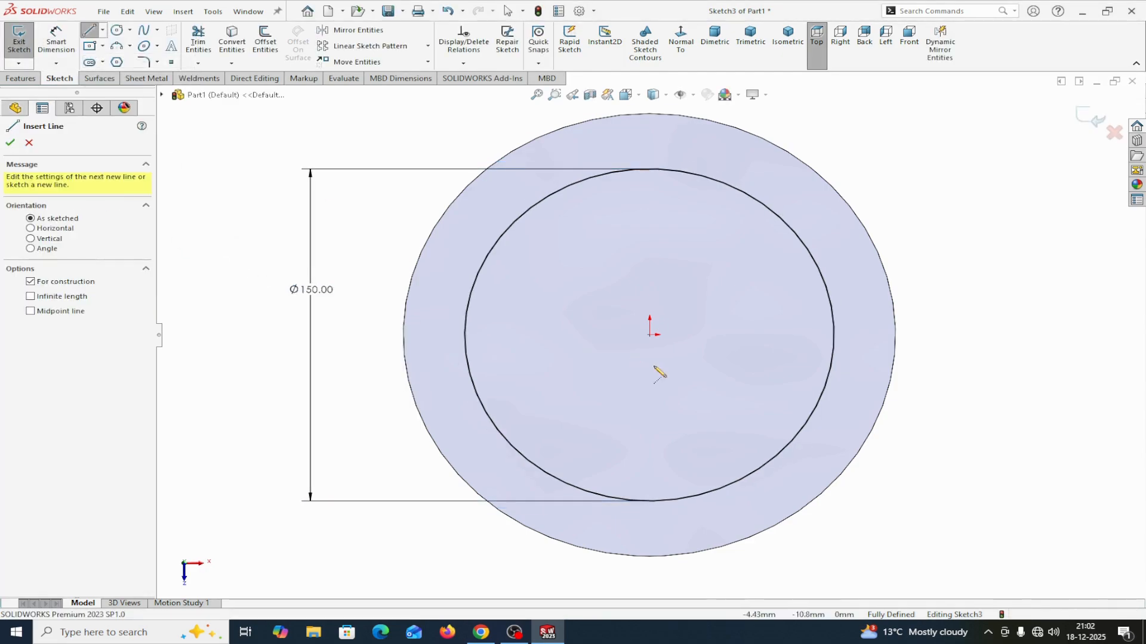
pyautogui.click(651, 335)
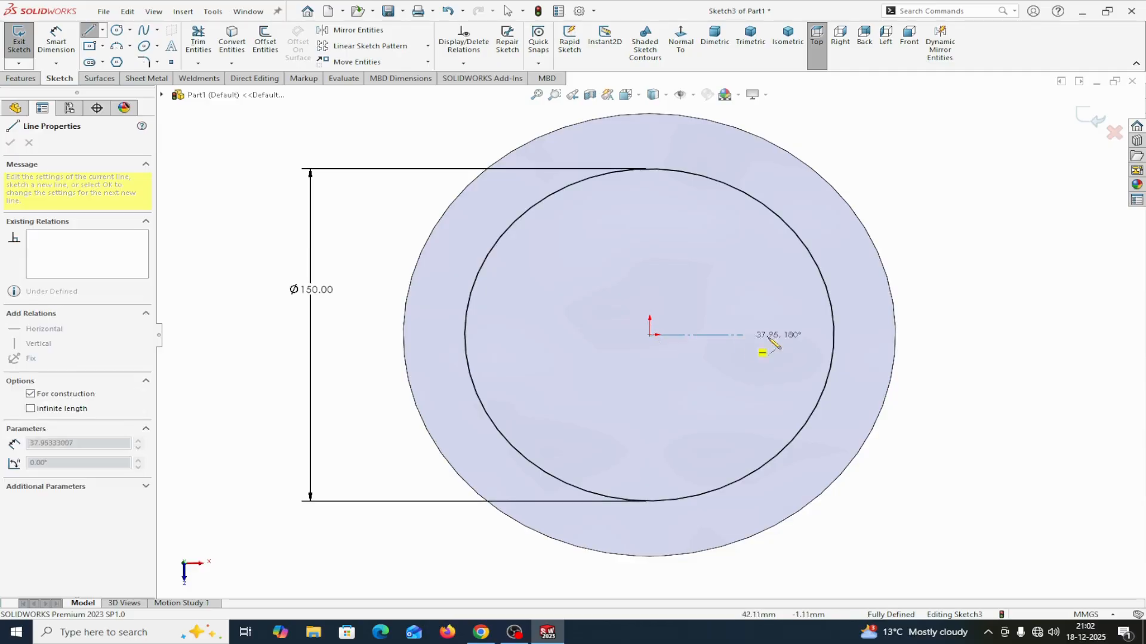
pyautogui.click(834, 335)
pyautogui.rightClick(835, 292)
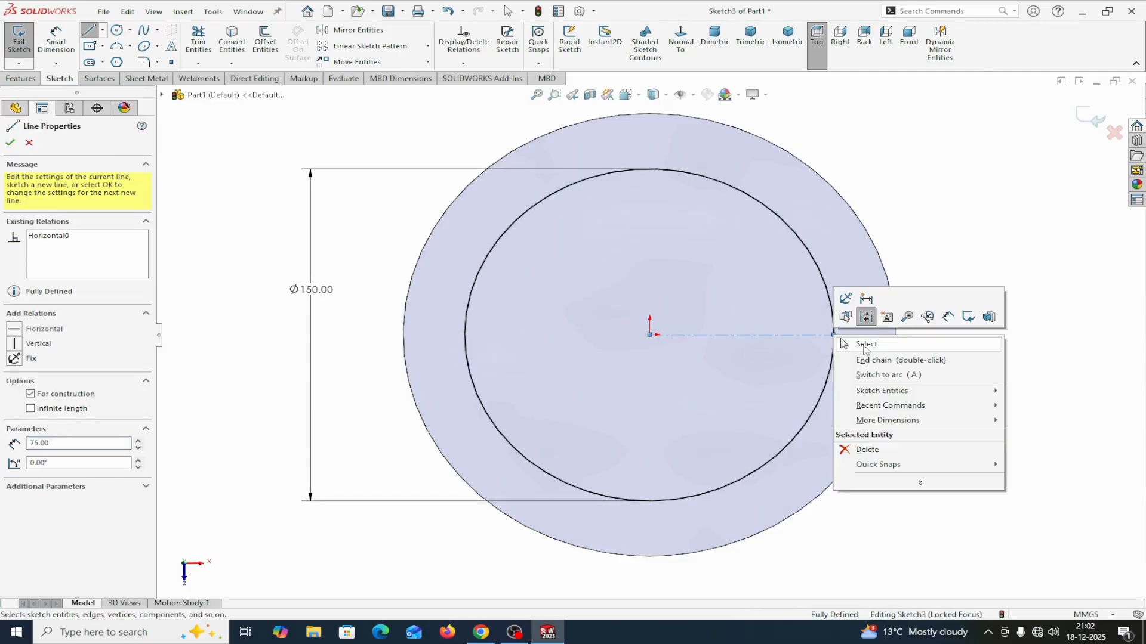
pyautogui.click(856, 341)
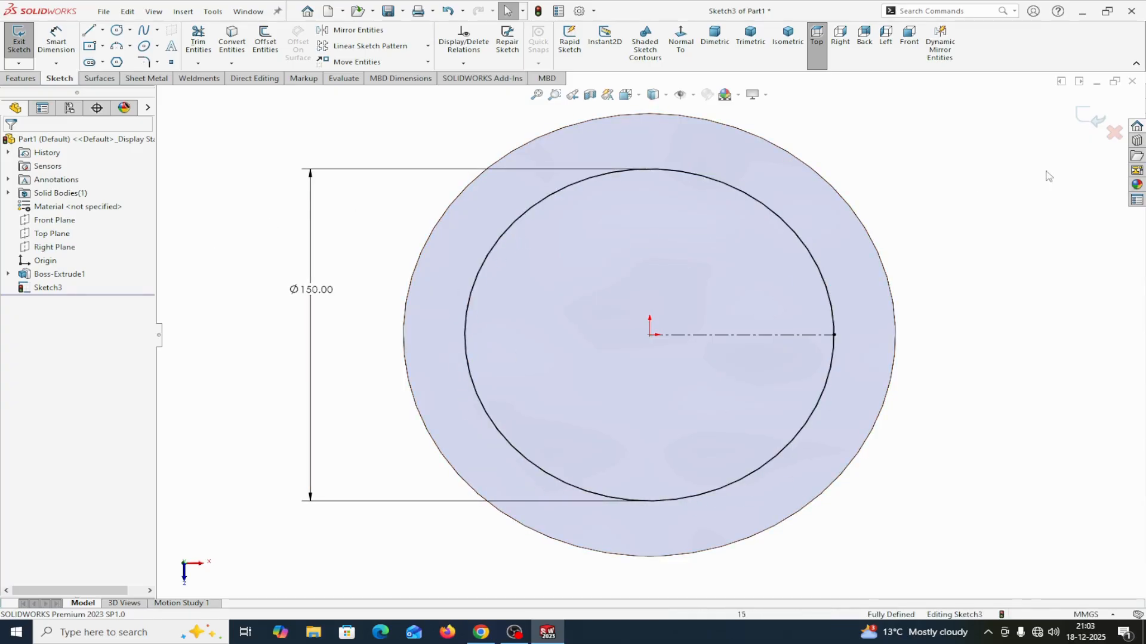
pyautogui.click(1077, 120)
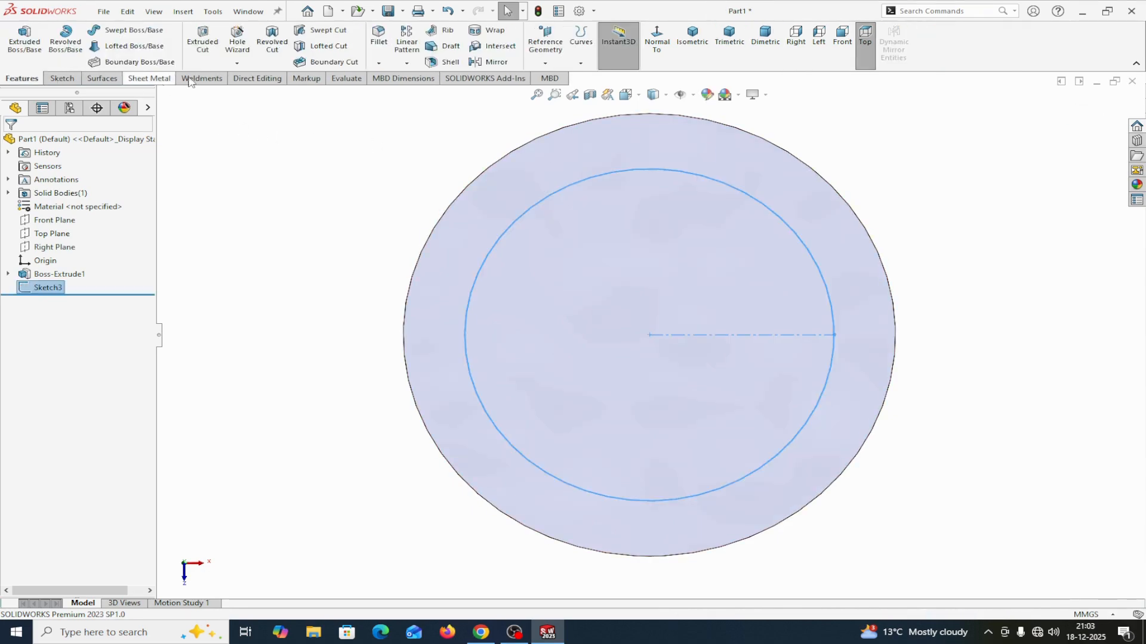
# Start a Fill Pattern and reselect the 150 mm circle sketch as its fill boundary.
pyautogui.click(408, 65)
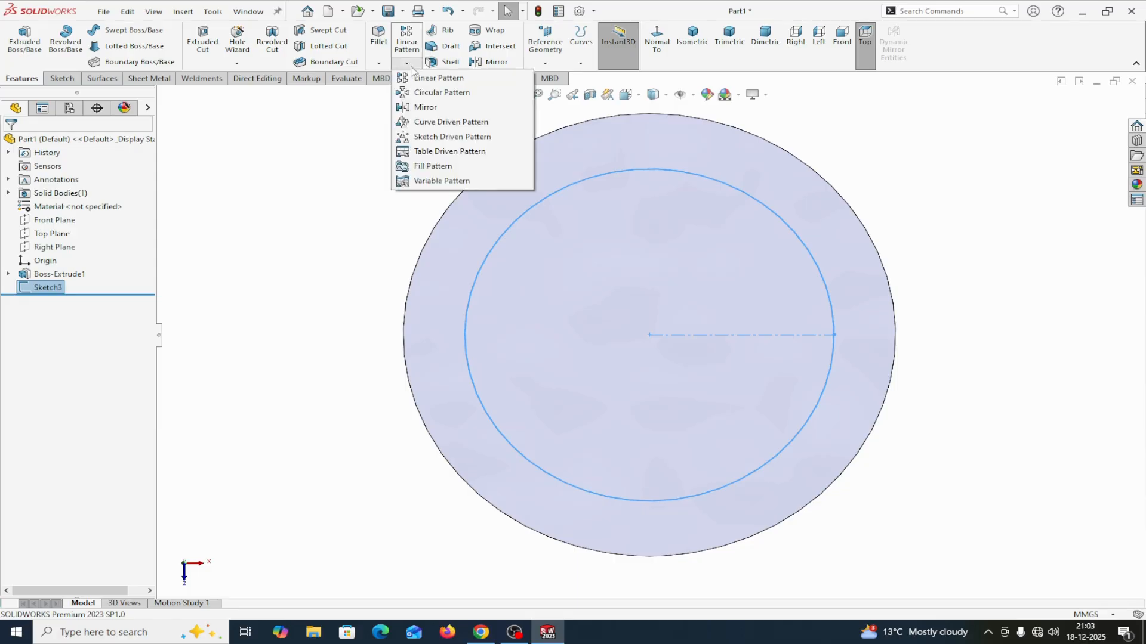
pyautogui.click(423, 167)
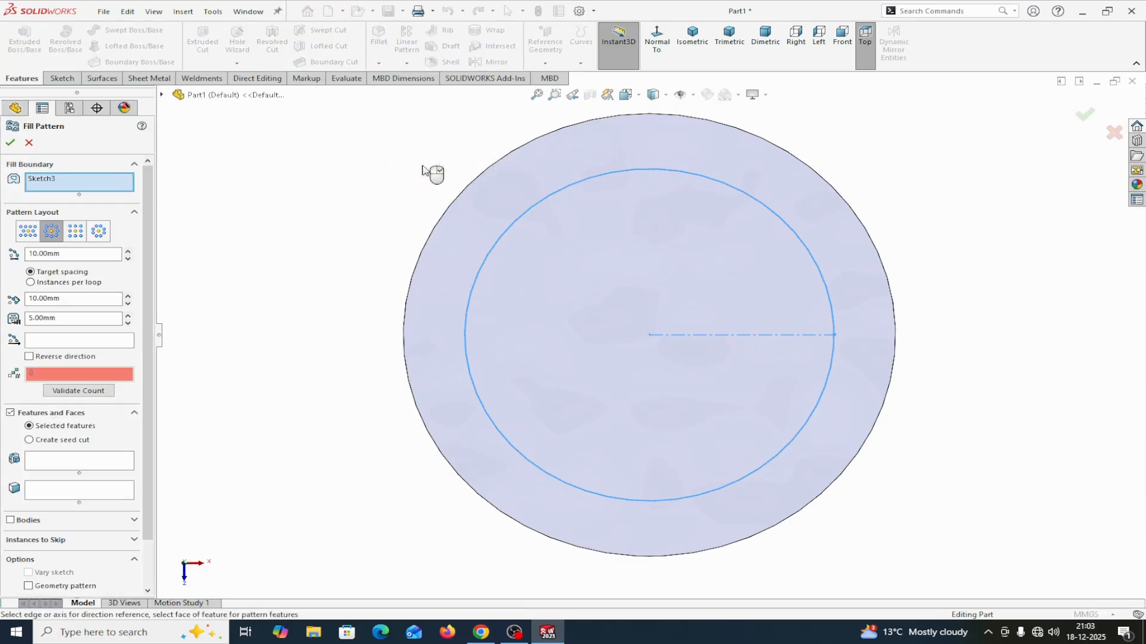
pyautogui.rightClick(67, 185)
pyautogui.click(110, 190)
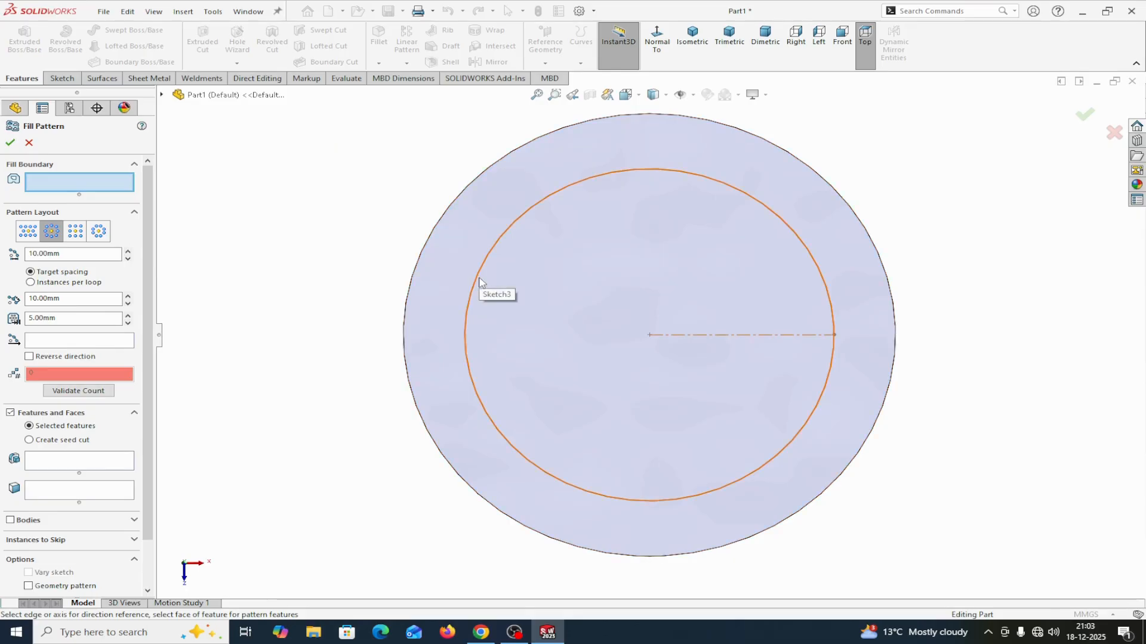
pyautogui.click(479, 282)
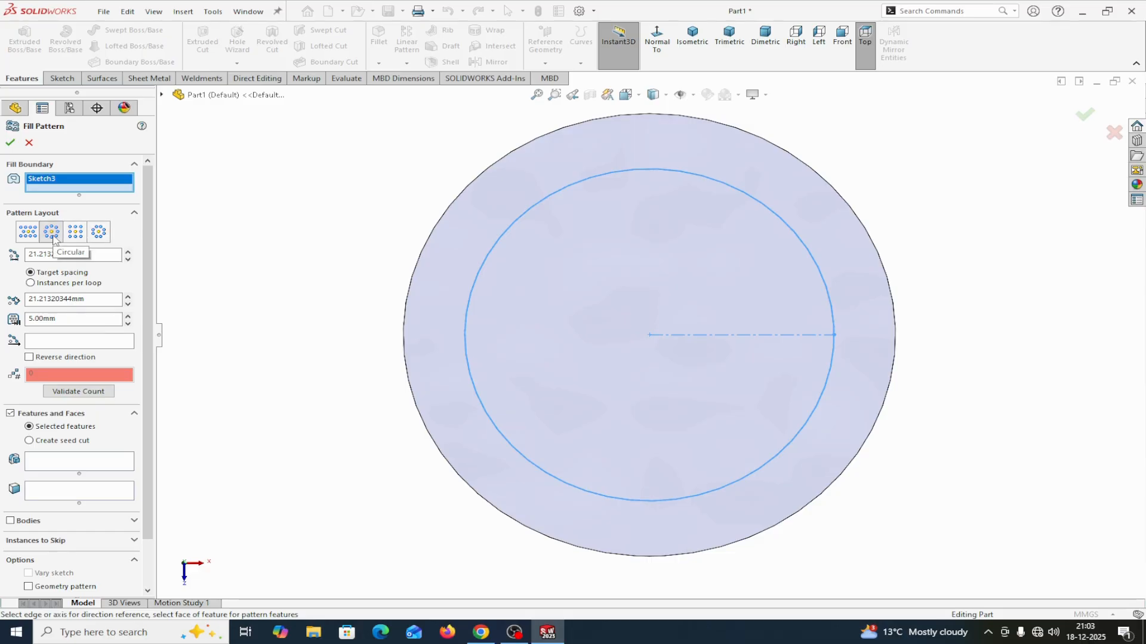
# Use a circular pattern layout with 10 mm loop spacing and 10 mm instance spacing, taking the sketch centerline as the direction.
pyautogui.click(52, 234)
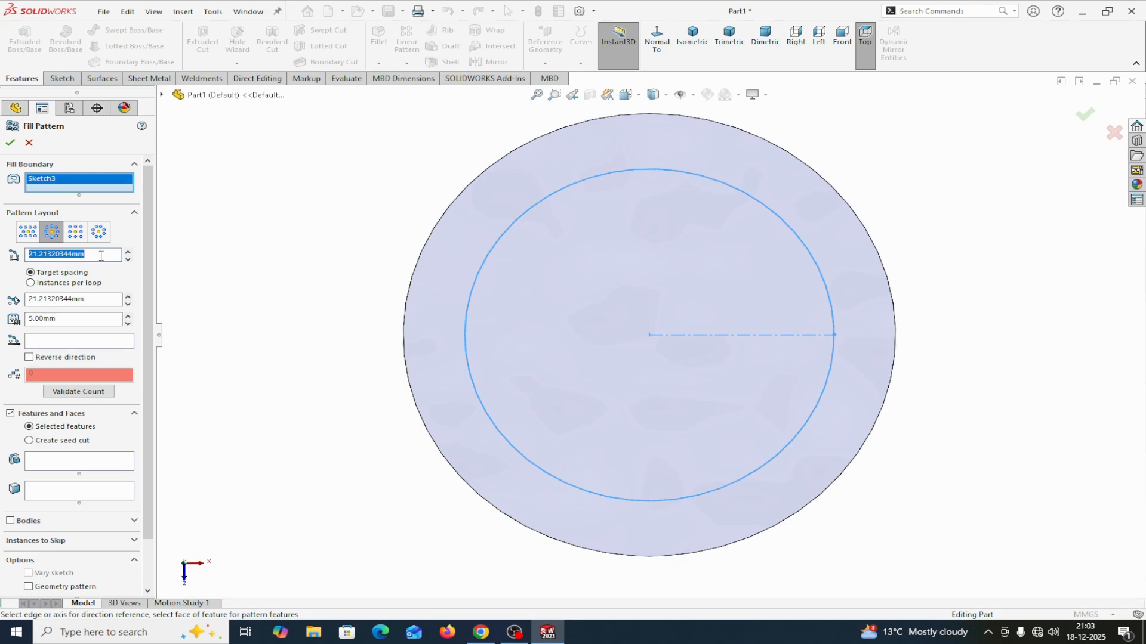
pyautogui.write('1')
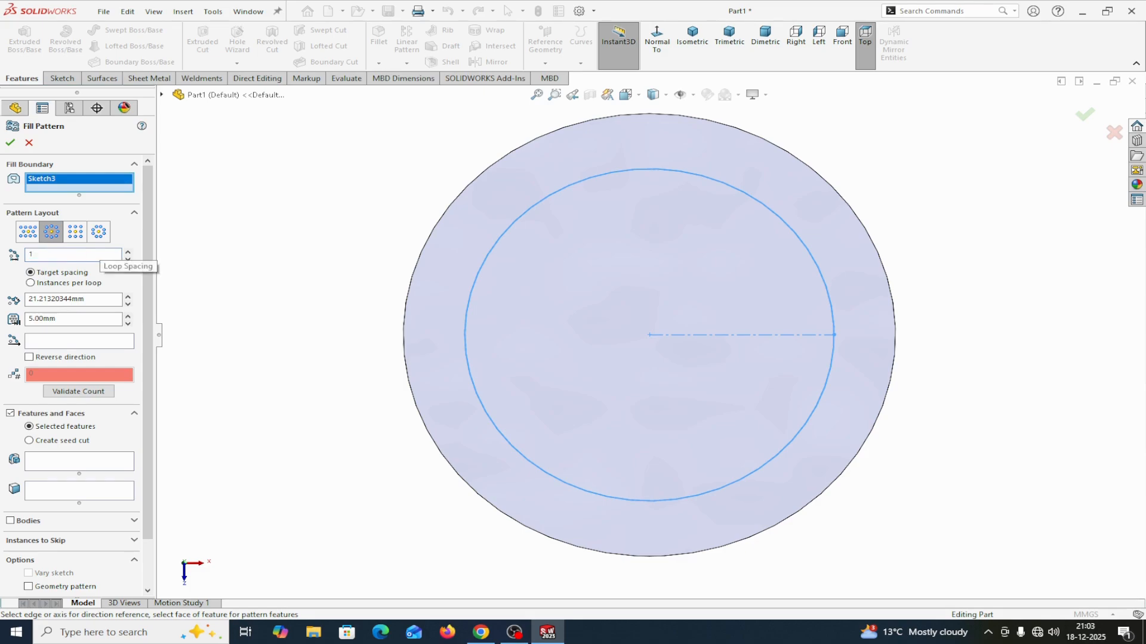
pyautogui.write('0')
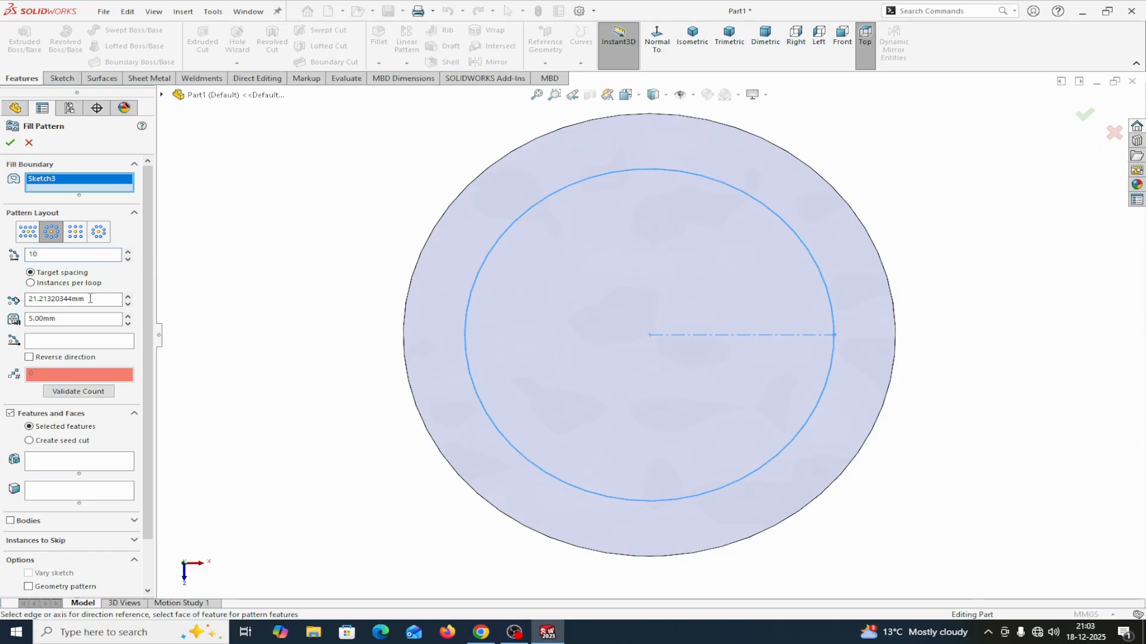
pyautogui.press('Return')
pyautogui.moveTo(85, 300); pyautogui.dragTo(53, 301)
pyautogui.write('10')
pyautogui.press('Return')
pyautogui.click(49, 342)
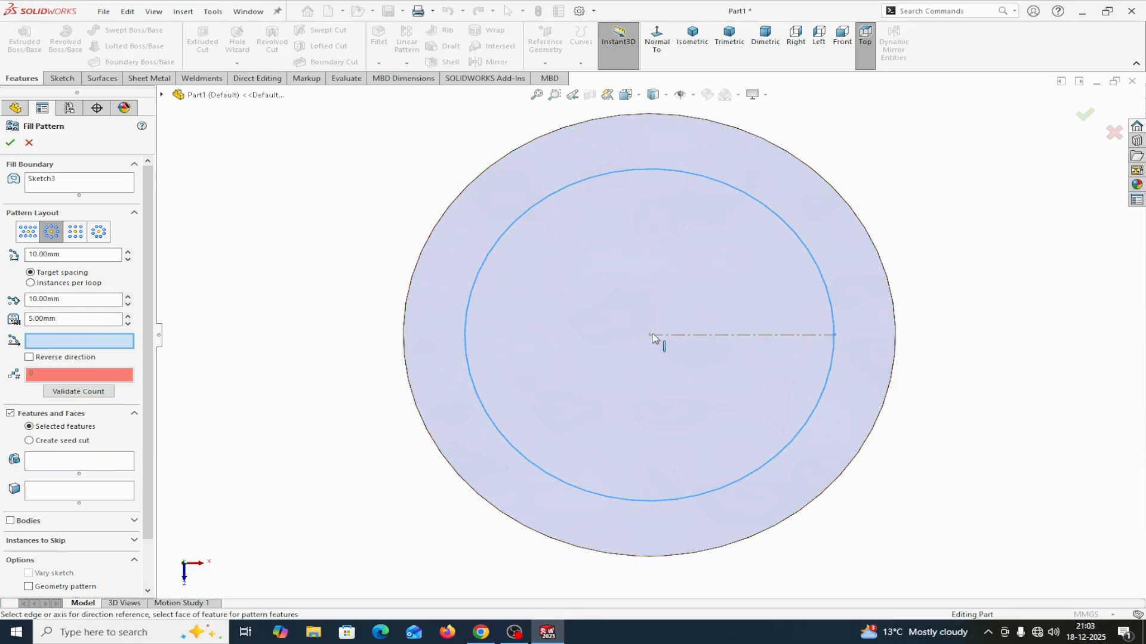
pyautogui.click(674, 338)
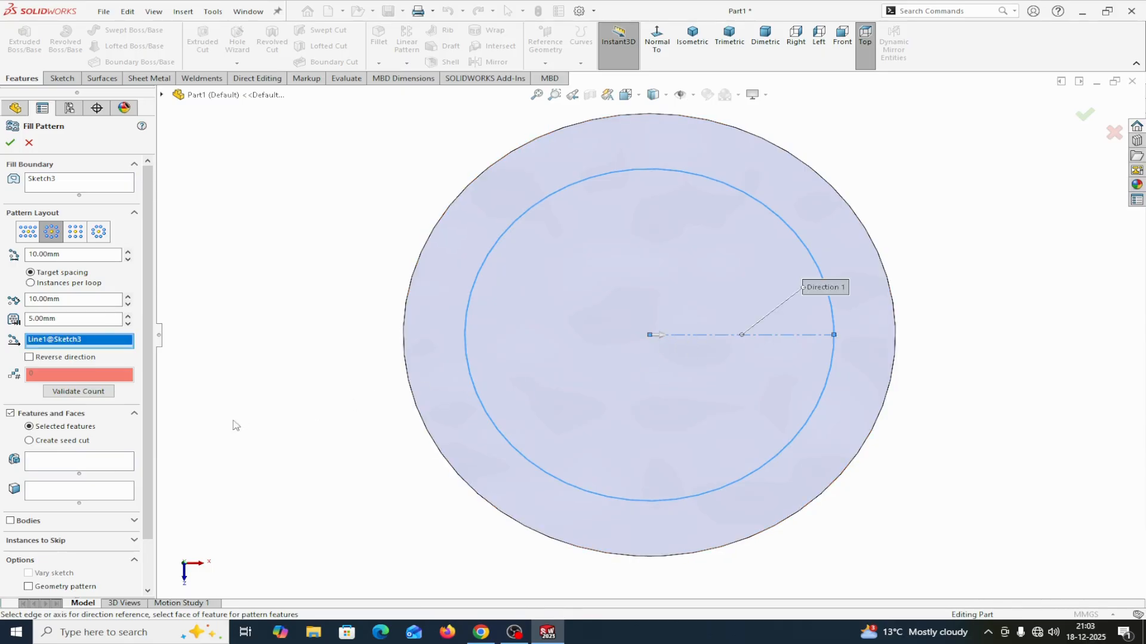
# Use a circular seed cut 5 mm in diameter, reverse the pattern direction and create the fill pattern.
pyautogui.click(29, 441)
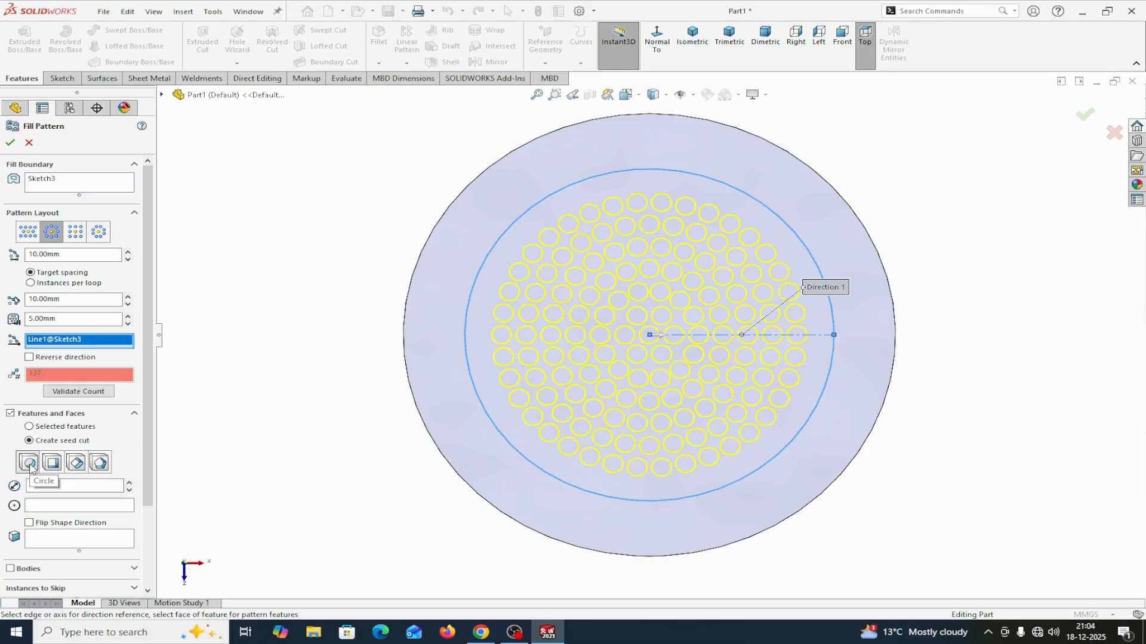
pyautogui.click(30, 465)
pyautogui.moveTo(65, 486); pyautogui.dragTo(48, 486)
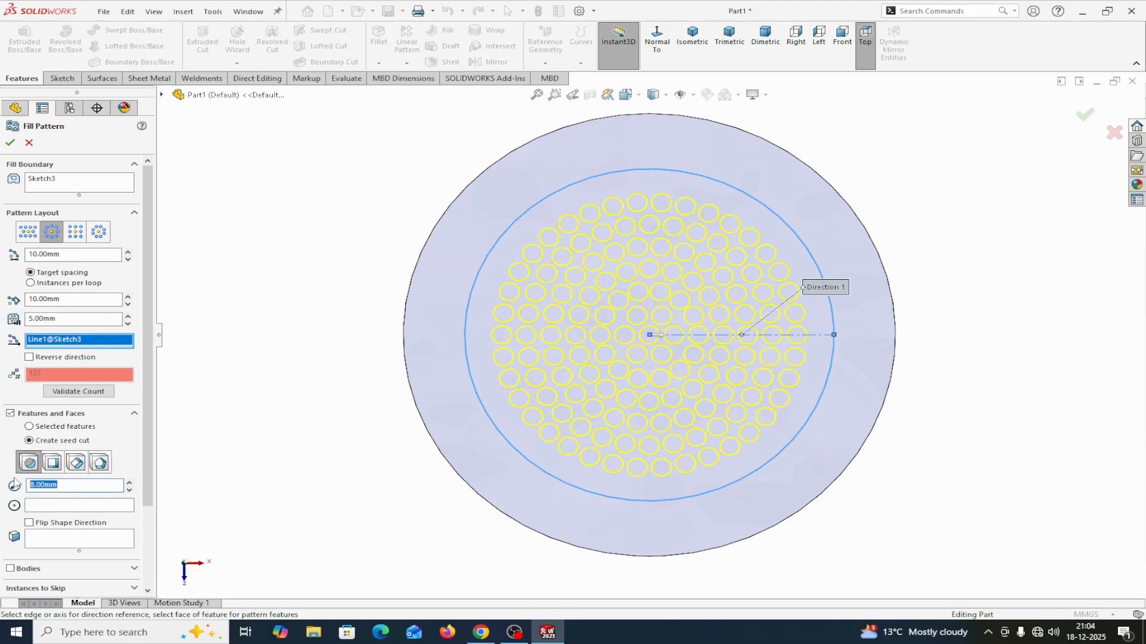
pyautogui.write('5')
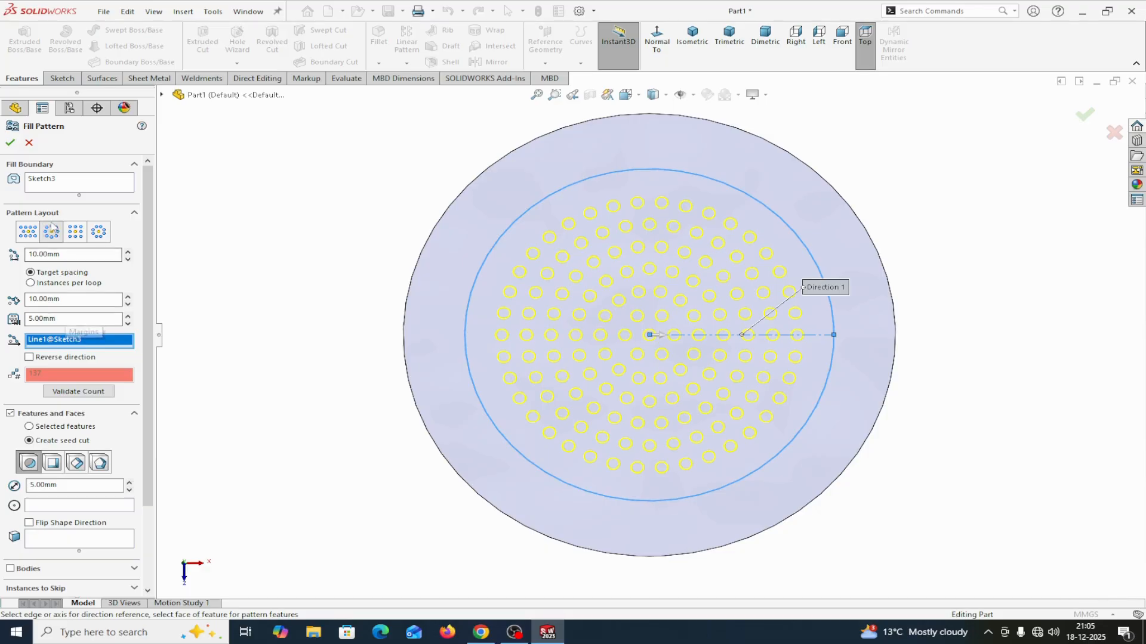
pyautogui.click(29, 358)
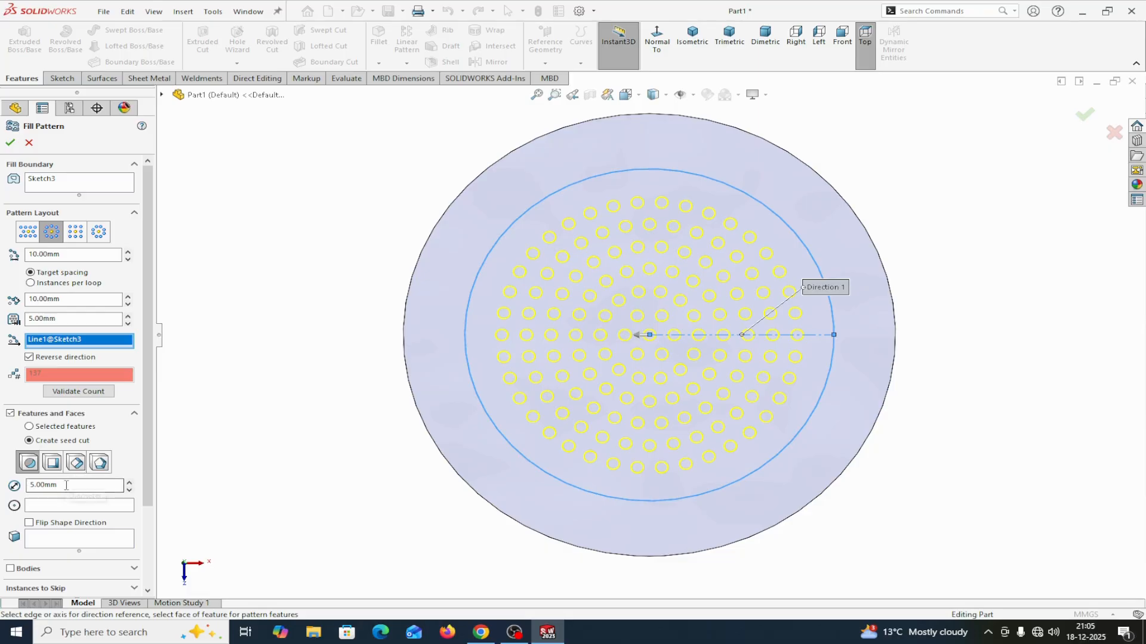
pyautogui.click(11, 143)
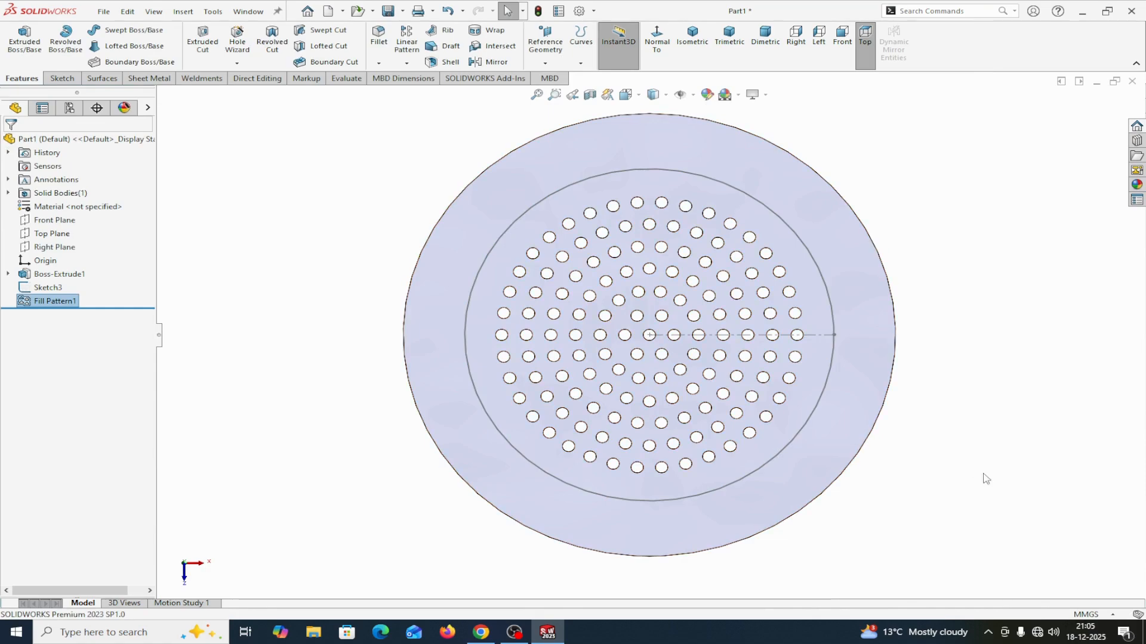
# Start a Point-type Deform feature with the origin as the deform point and the Top Plane as the deform direction.
pyautogui.moveTo(986, 479); pyautogui.dragTo(991, 380, button='middle')
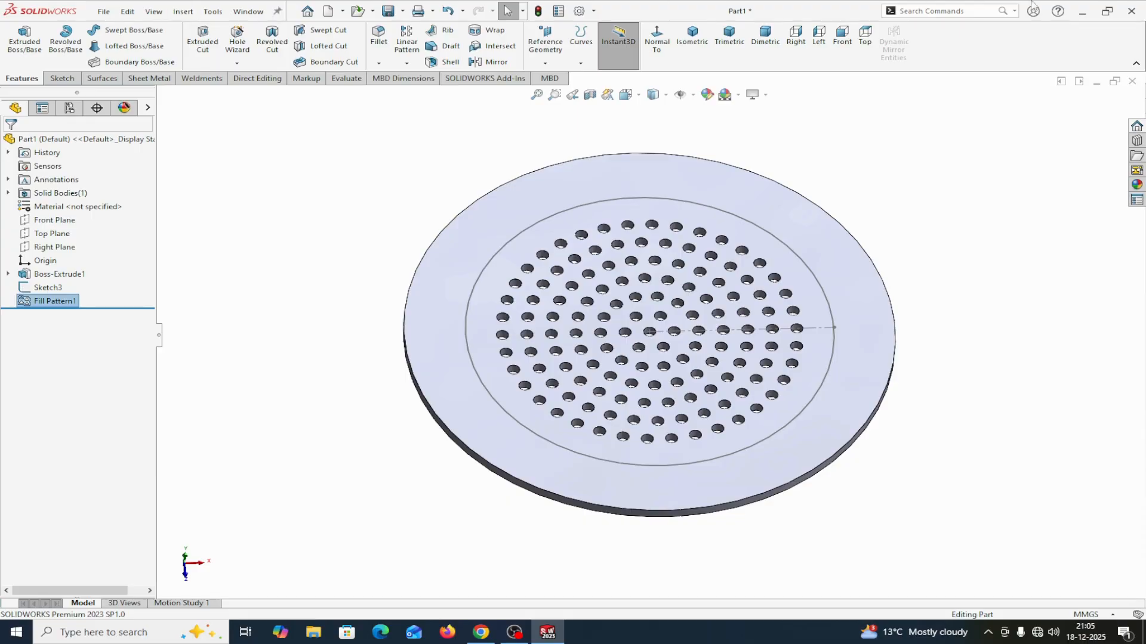
pyautogui.click(946, 11)
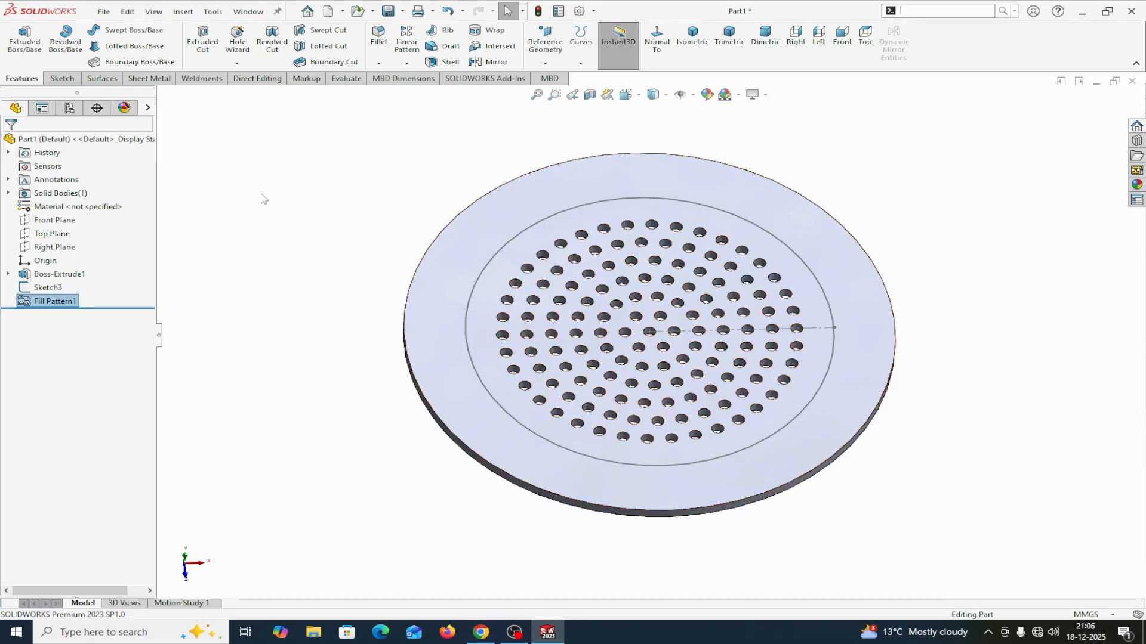
pyautogui.click(185, 13)
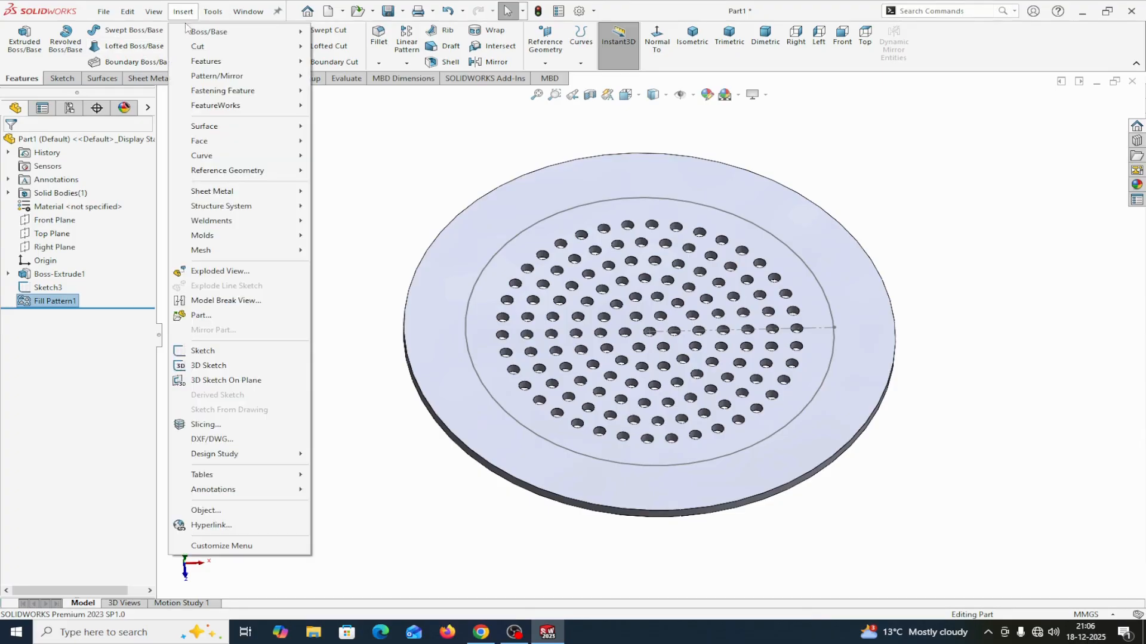
pyautogui.moveTo(281, 61)
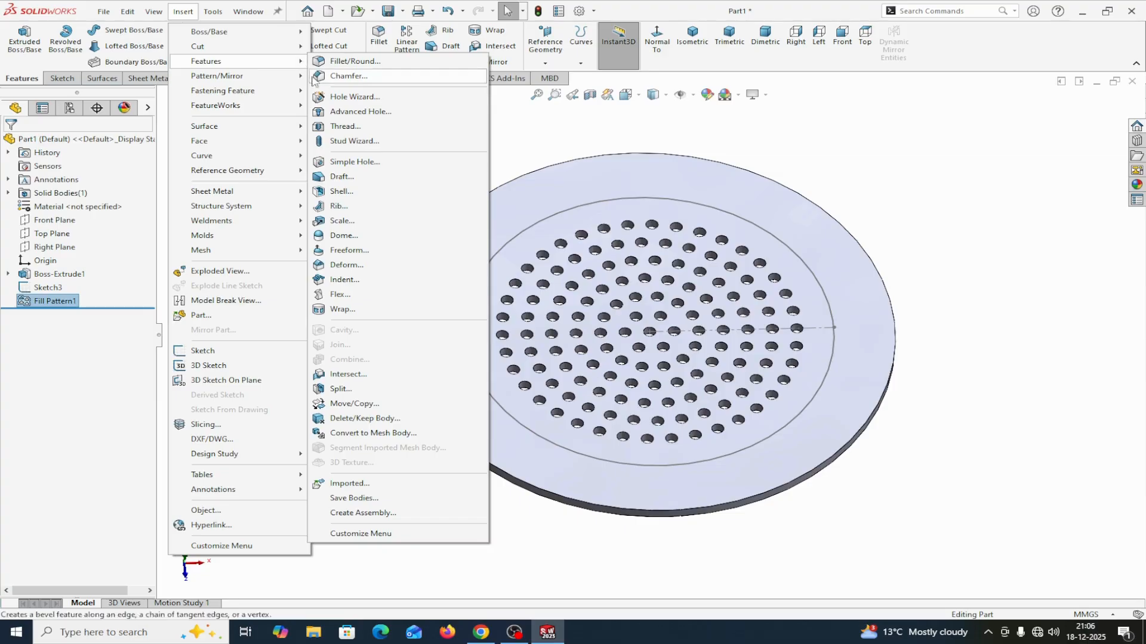
pyautogui.click(351, 266)
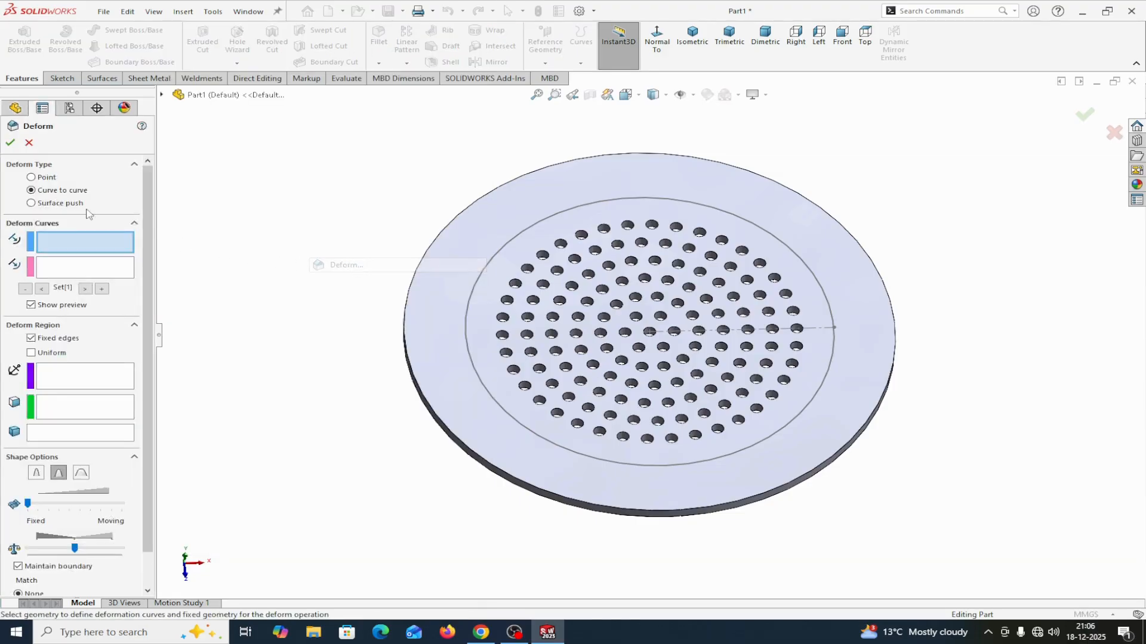
pyautogui.click(31, 178)
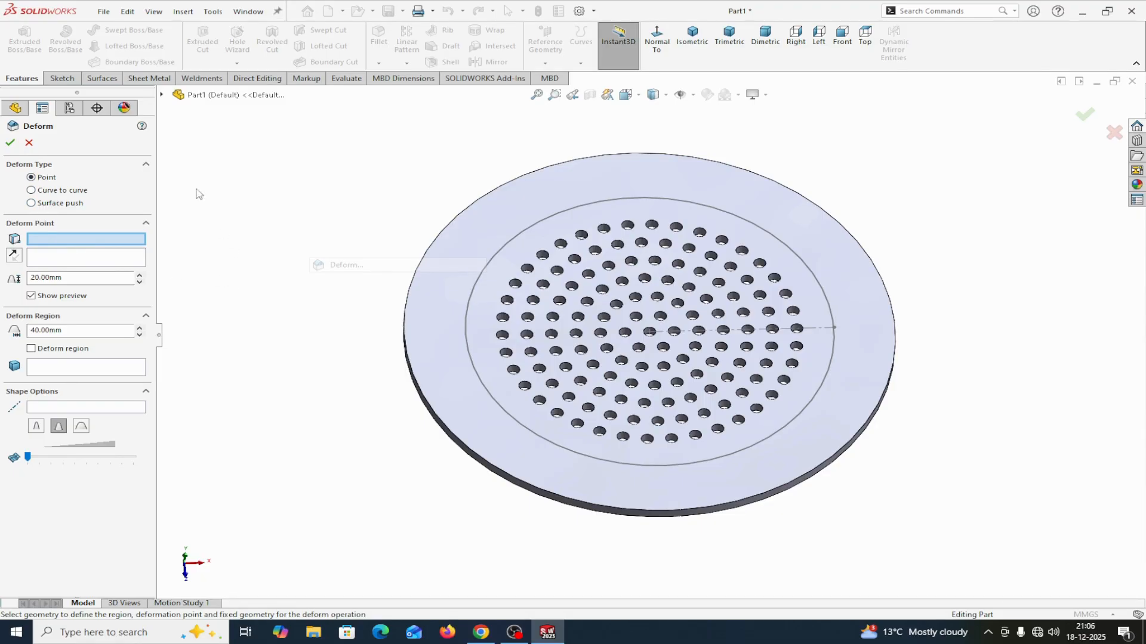
pyautogui.click(162, 95)
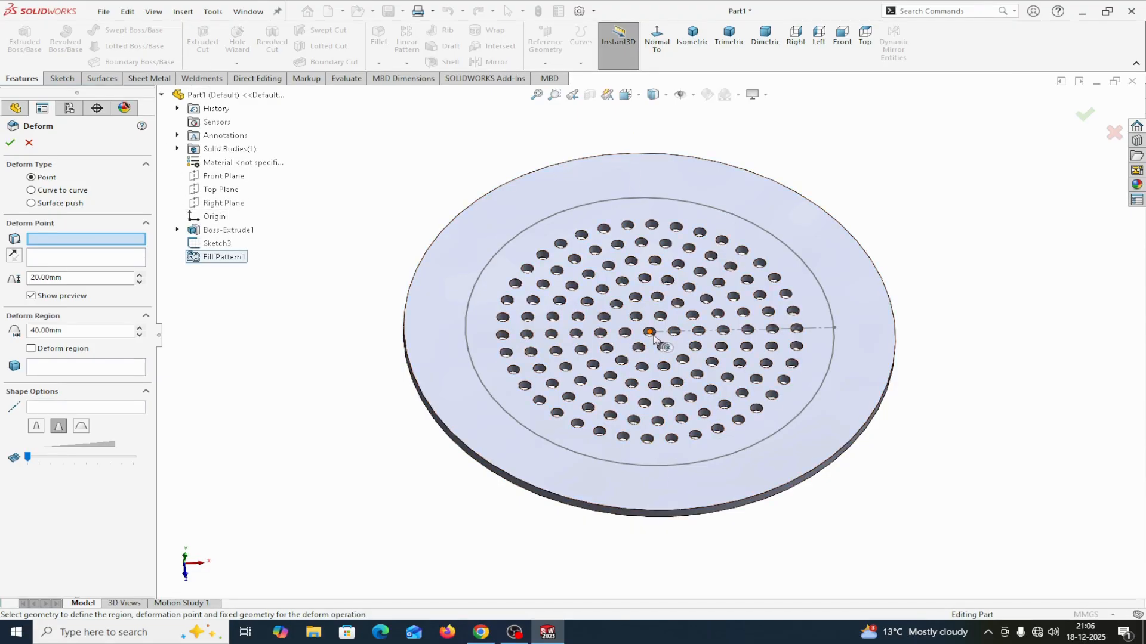
pyautogui.click(213, 218)
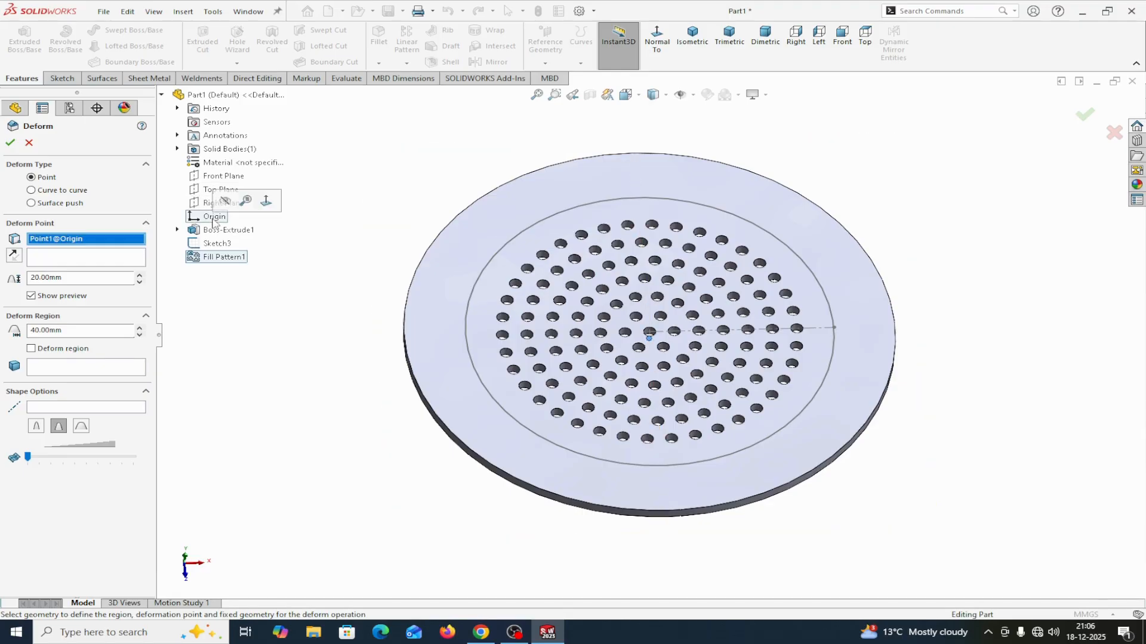
pyautogui.click(88, 261)
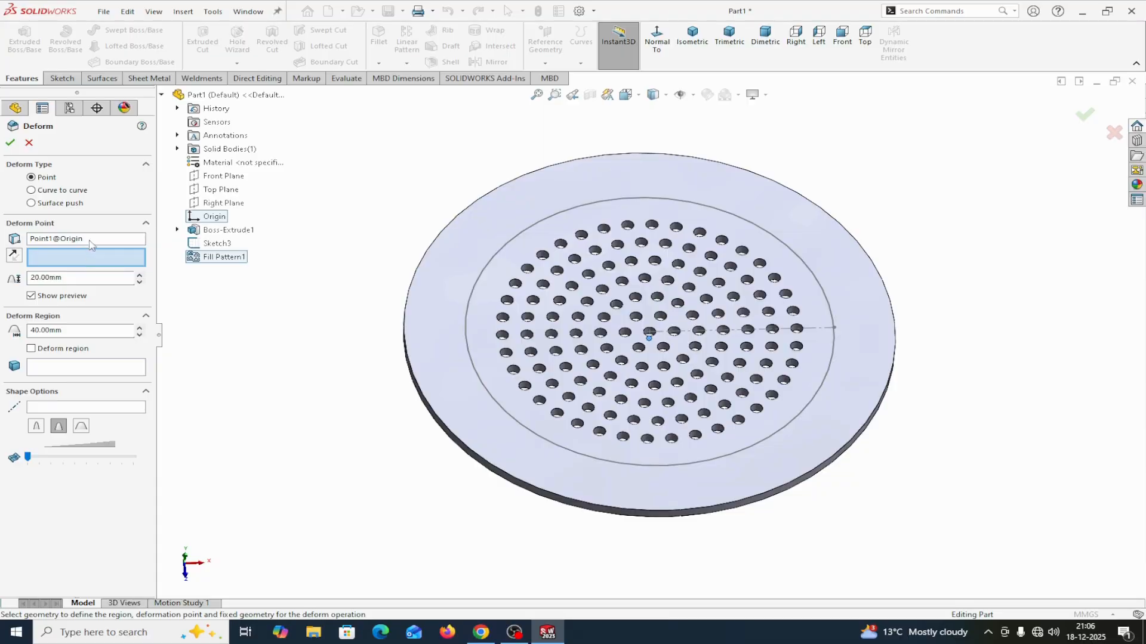
pyautogui.click(213, 191)
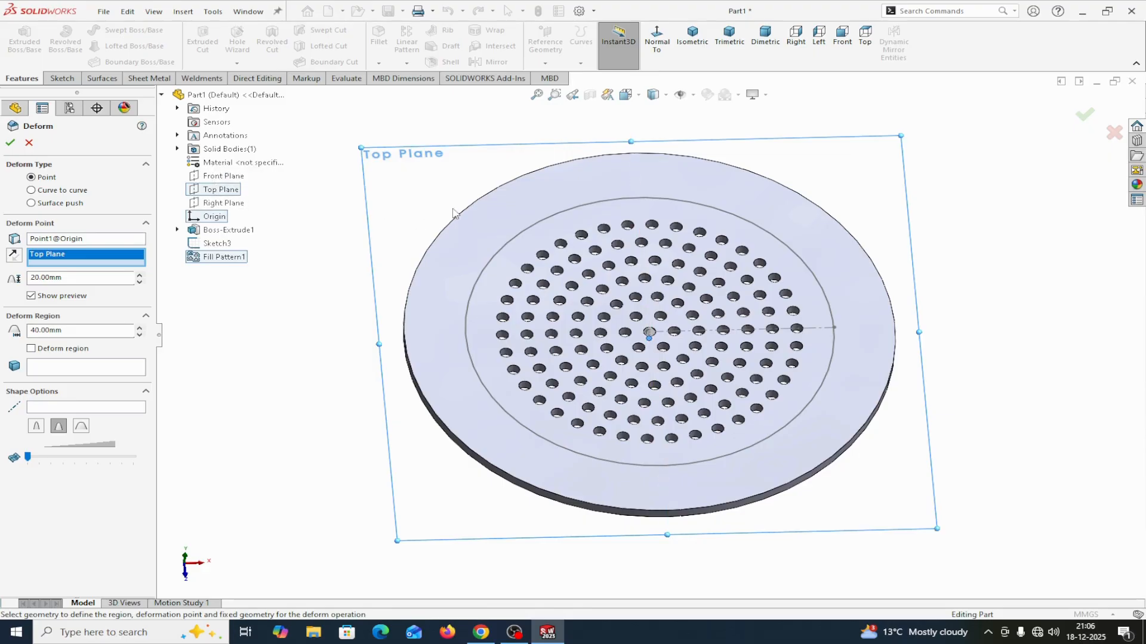
# Set the deform radius to 70 mm and choose the perforated disc as the body to deform.
pyautogui.click(634, 67)
pyautogui.click(694, 96)
pyautogui.moveTo(74, 331); pyautogui.dragTo(24, 334)
pyautogui.write('70')
pyautogui.click(48, 332)
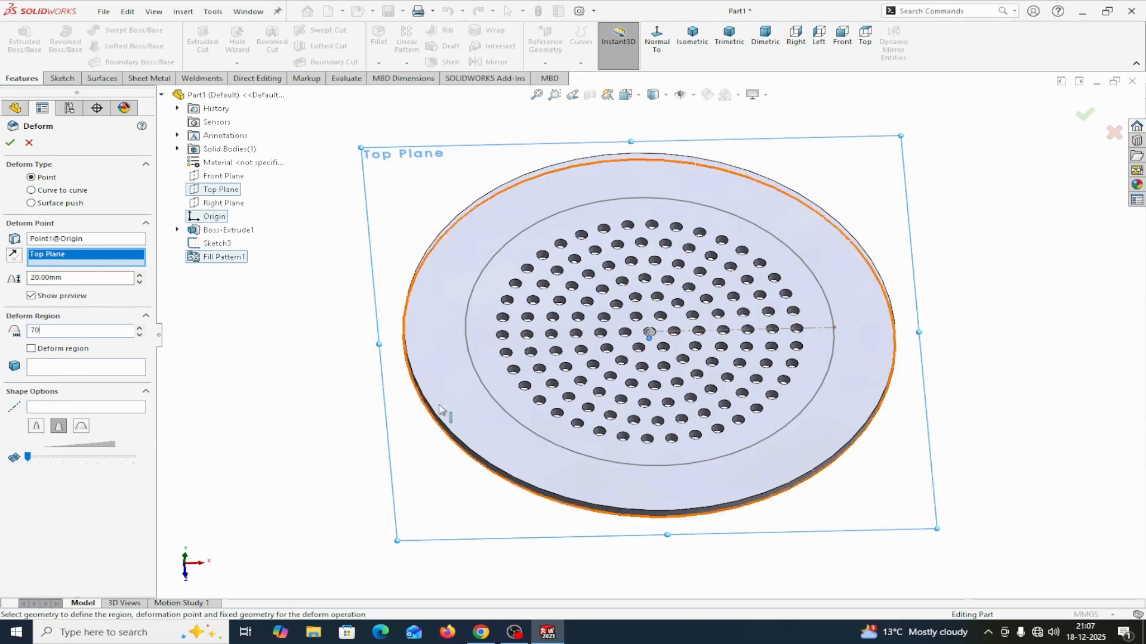
pyautogui.moveTo(992, 422); pyautogui.dragTo(984, 332, button='middle')
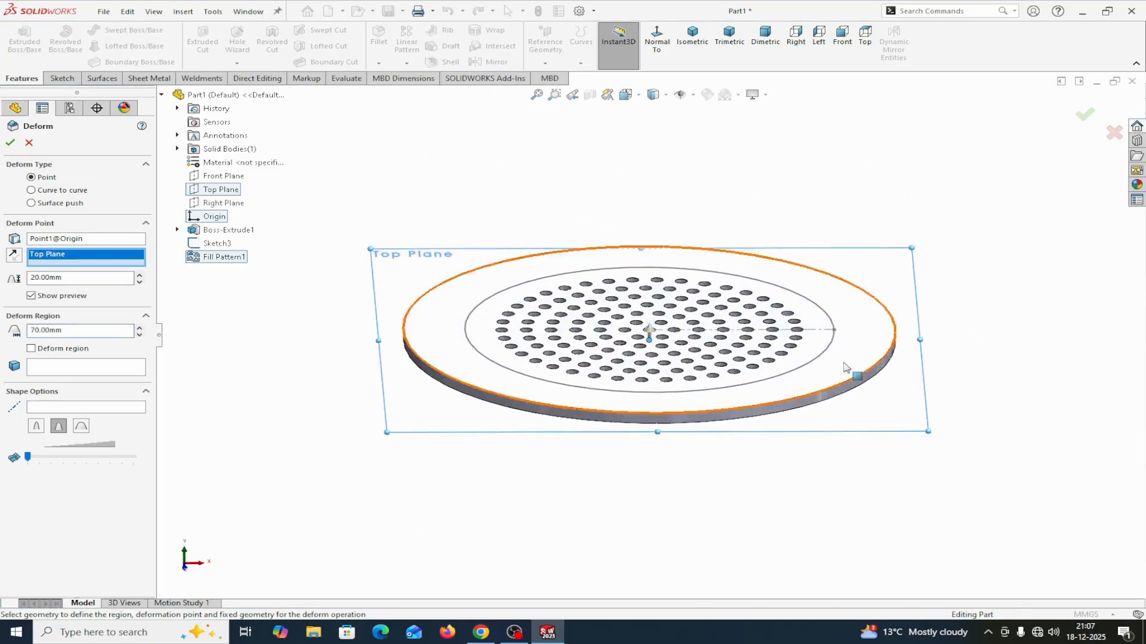
pyautogui.scroll(-3, 663, 334)
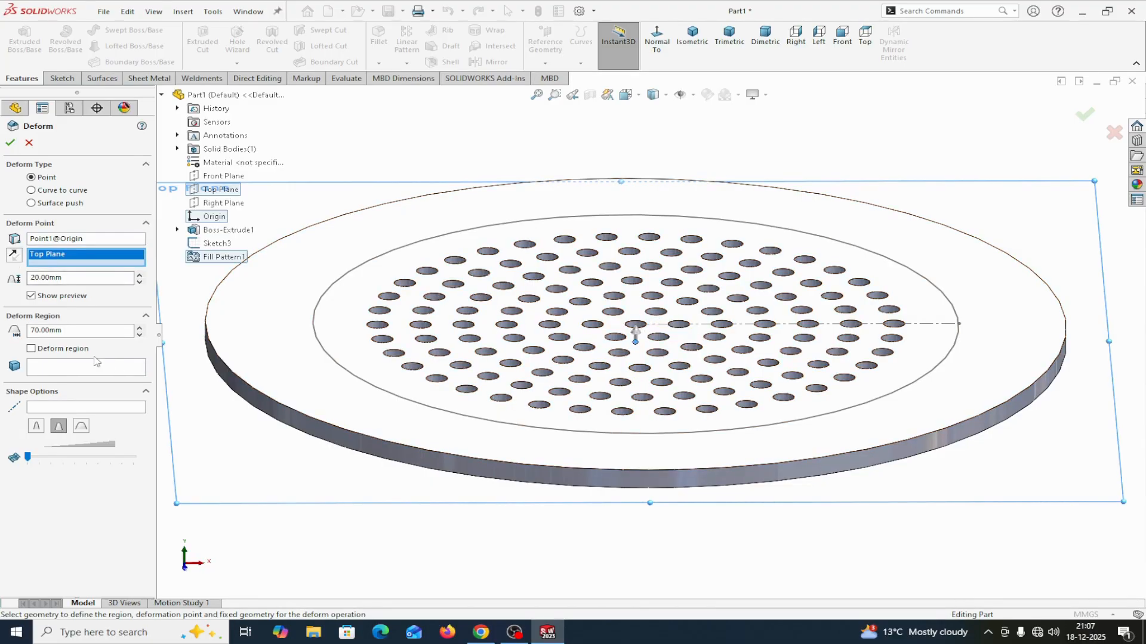
pyautogui.click(48, 370)
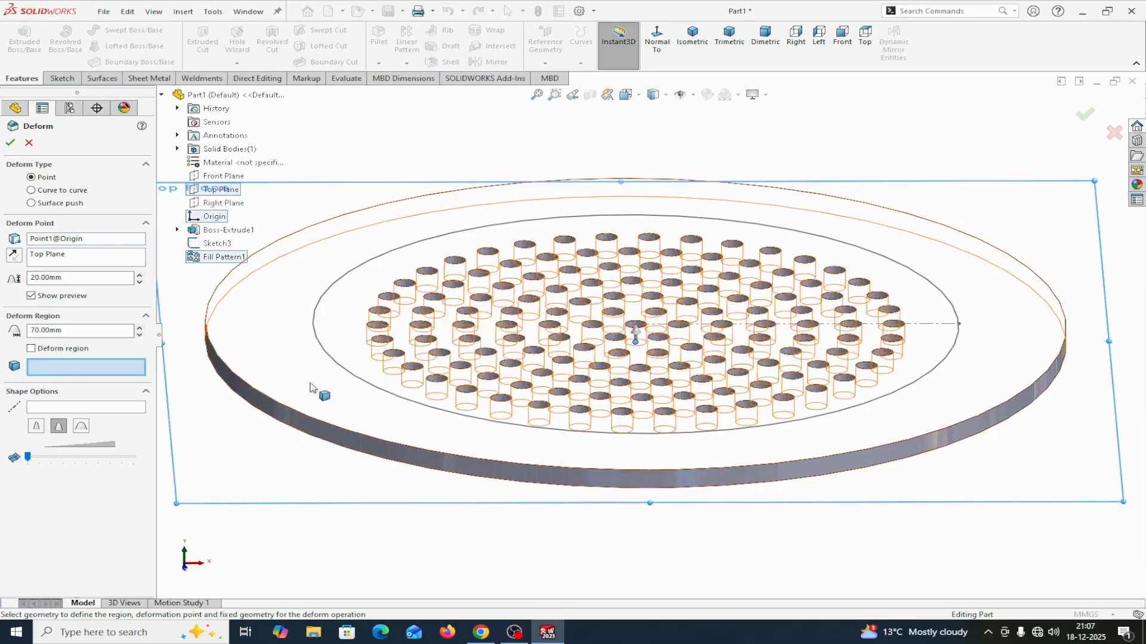
pyautogui.click(334, 388)
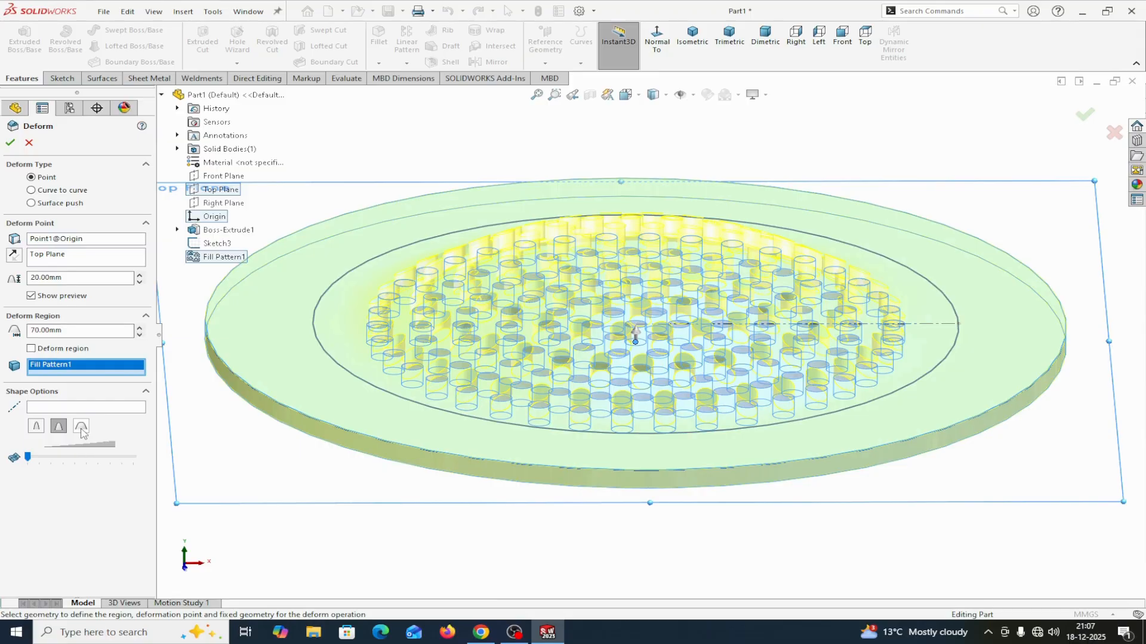
# Set the deform stiffness to maximum, raise the shape accuracy and apply the deform.
pyautogui.click(57, 425)
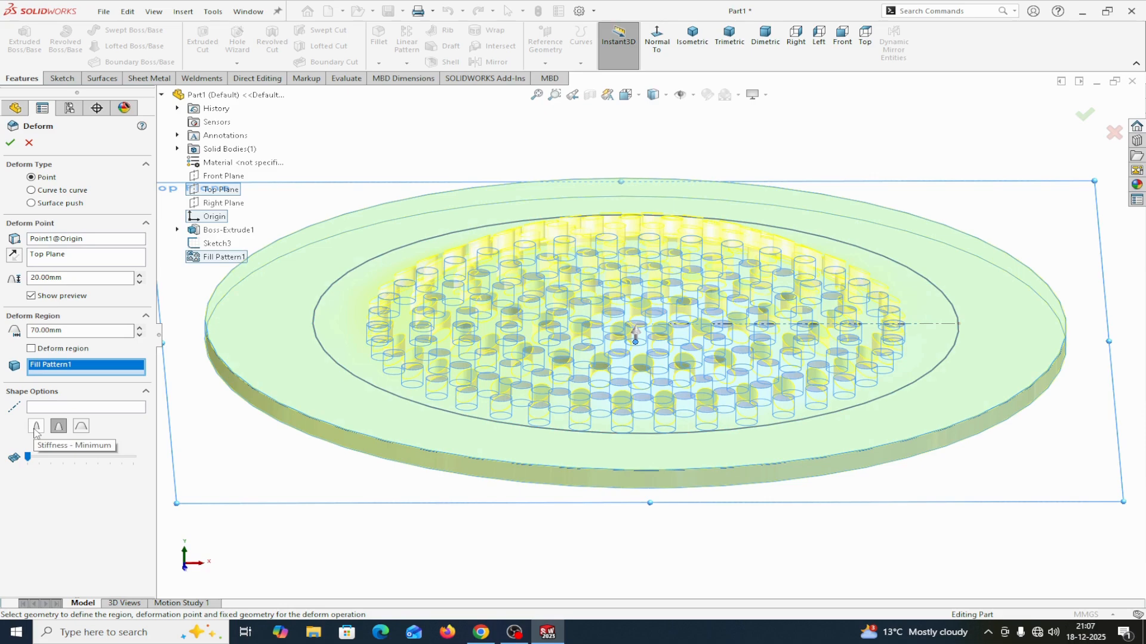
pyautogui.click(81, 426)
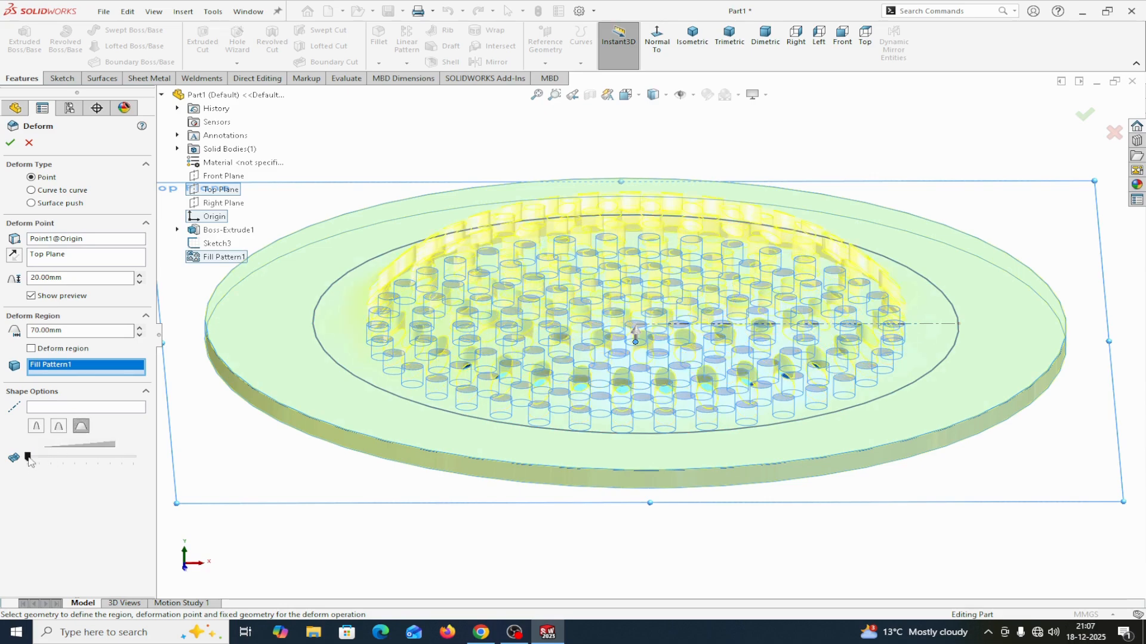
pyautogui.moveTo(29, 457); pyautogui.dragTo(128, 459)
pyautogui.click(10, 142)
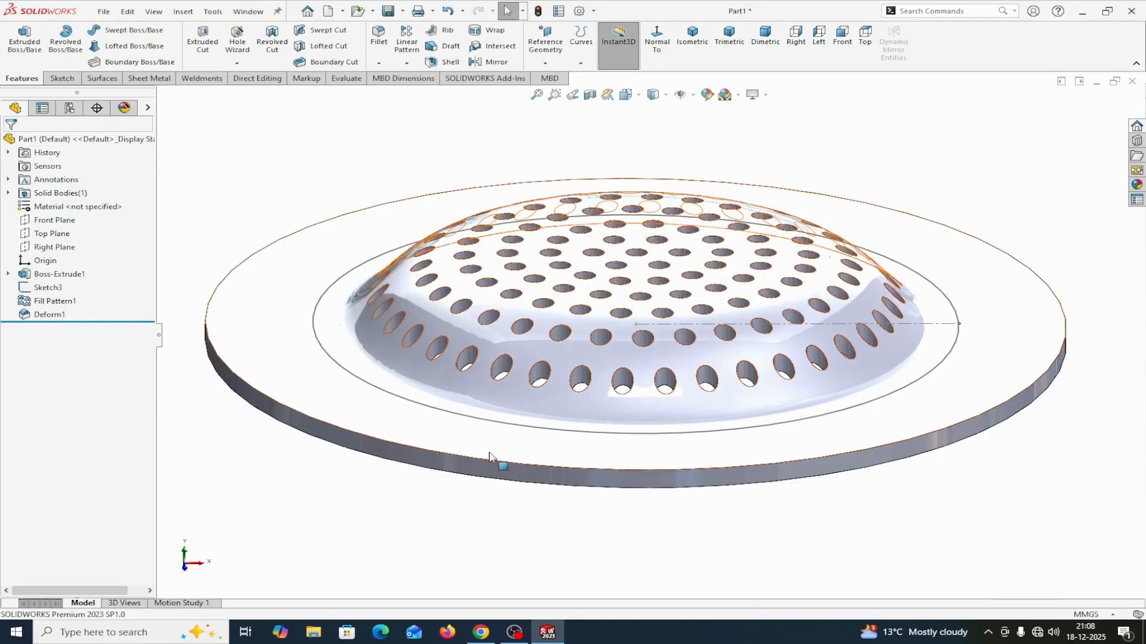
# Start another Point-type Deform feature on the domed disc with the origin as the deform point.
pyautogui.moveTo(497, 493); pyautogui.dragTo(493, 533, button='middle')
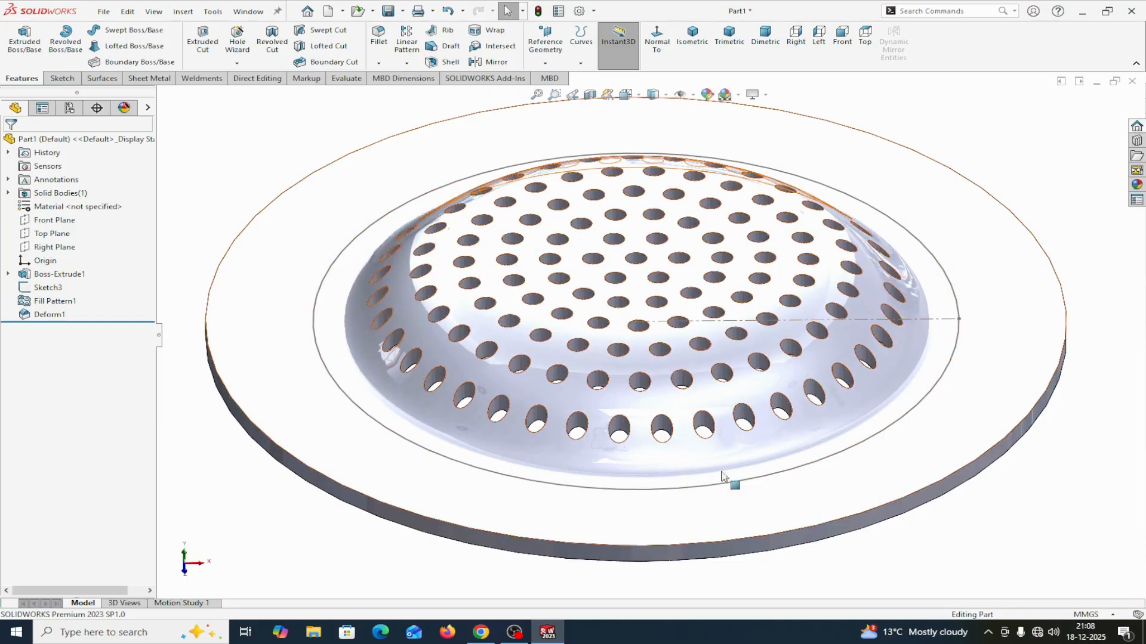
pyautogui.moveTo(987, 564); pyautogui.dragTo(985, 558, button='middle')
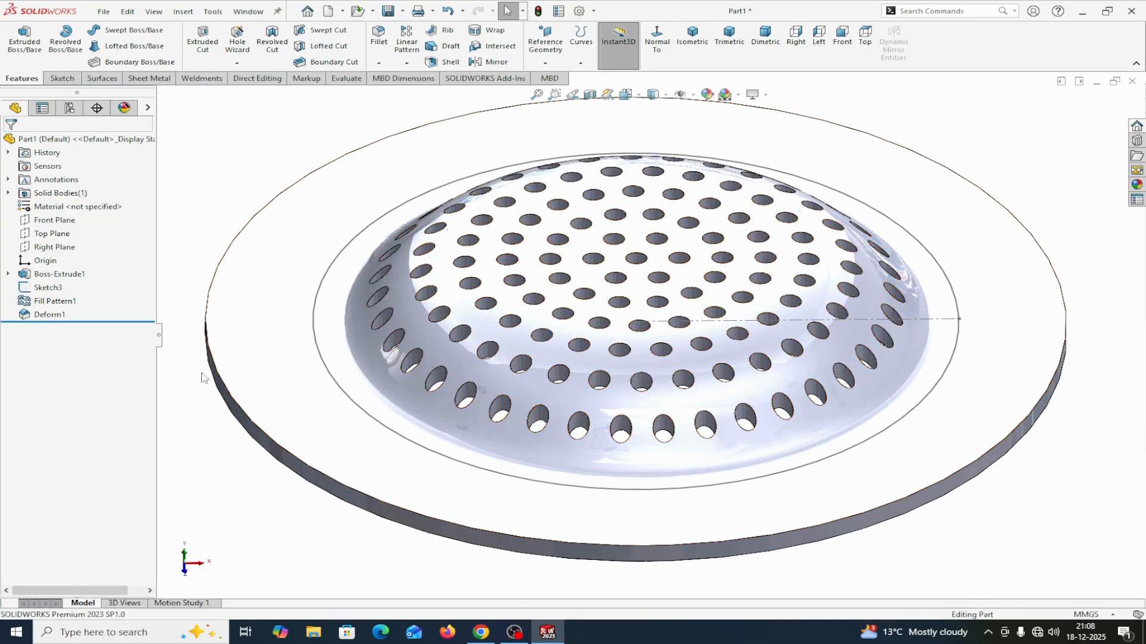
pyautogui.click(187, 13)
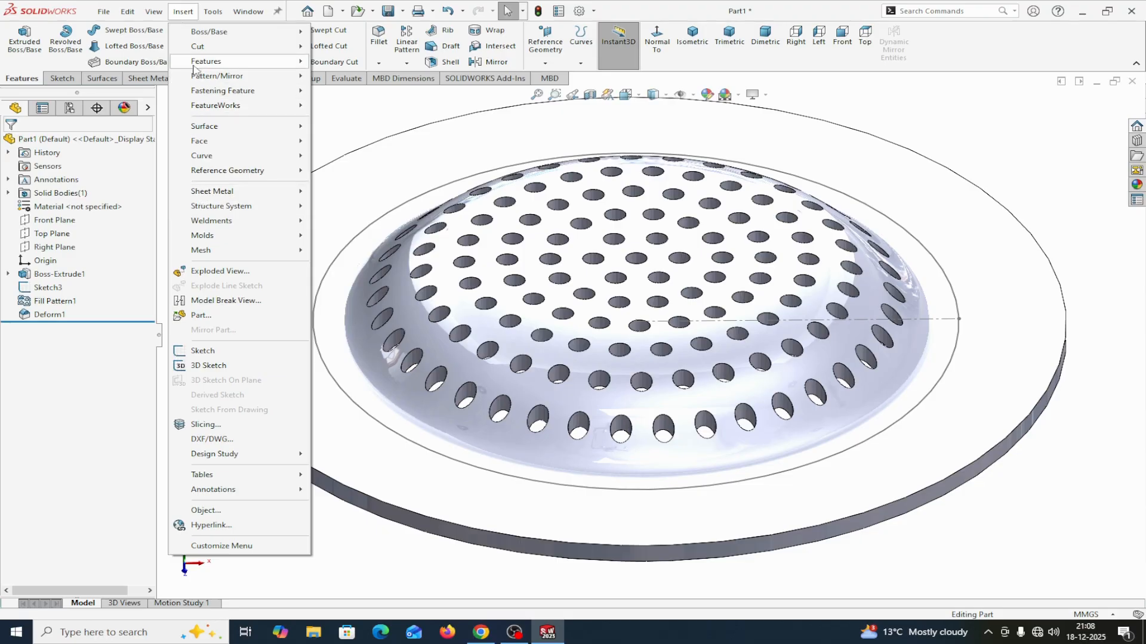
pyautogui.moveTo(194, 70)
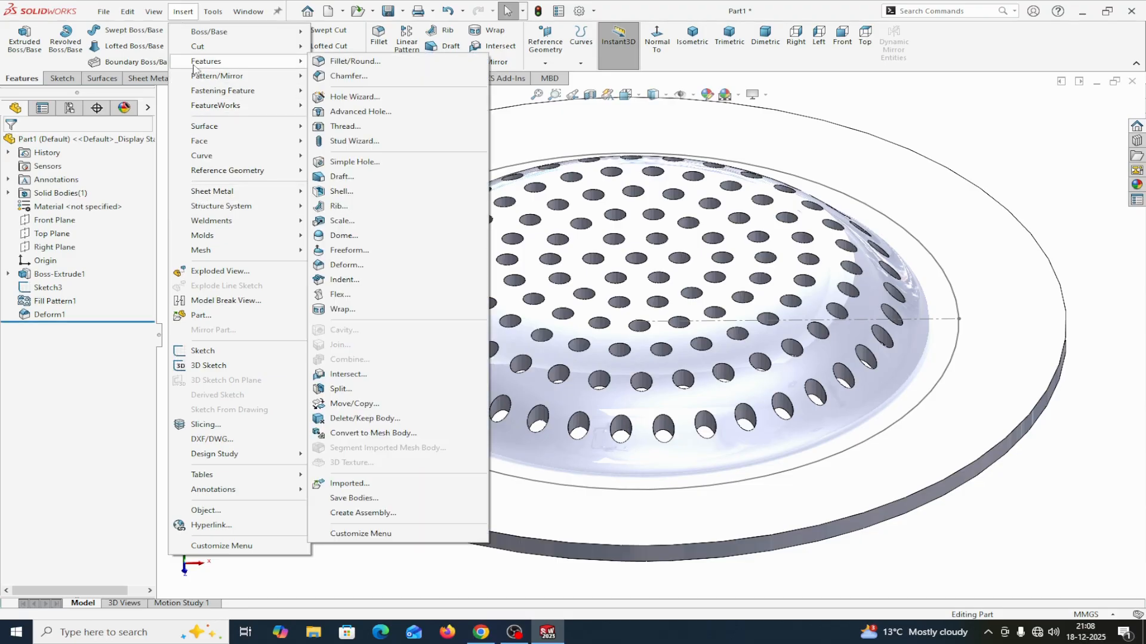
pyautogui.click(345, 266)
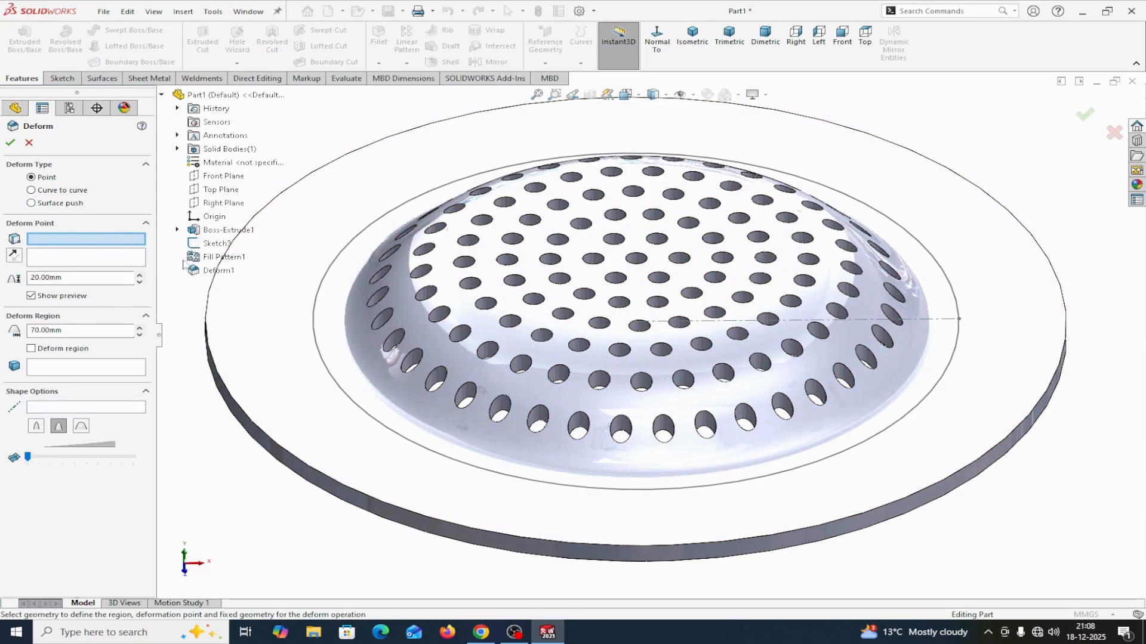
pyautogui.press('f')
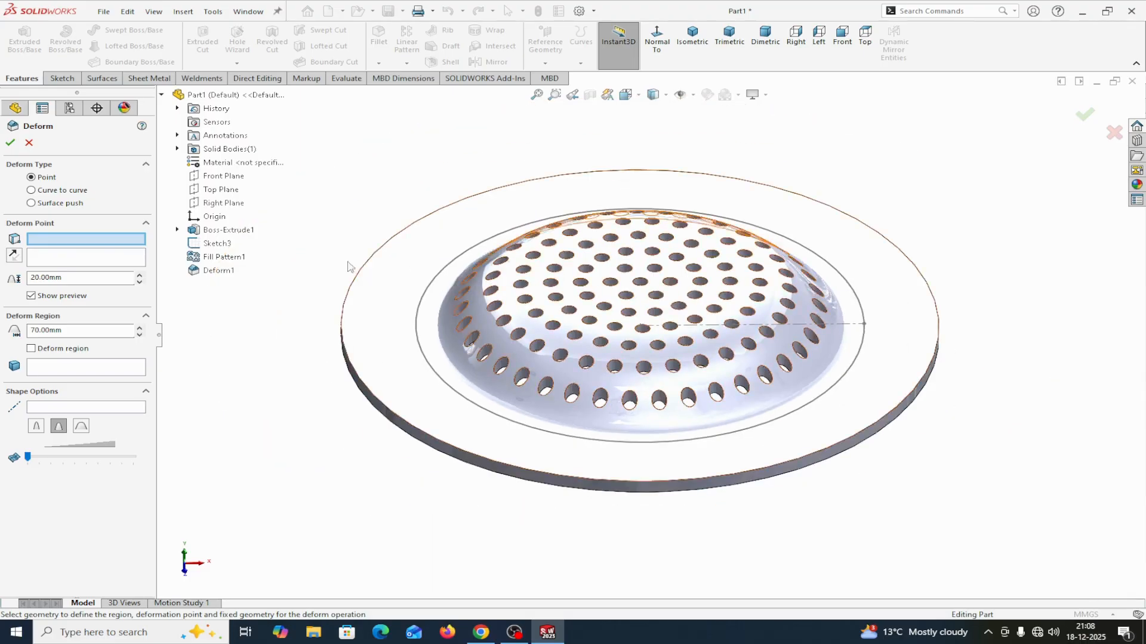
pyautogui.click(211, 217)
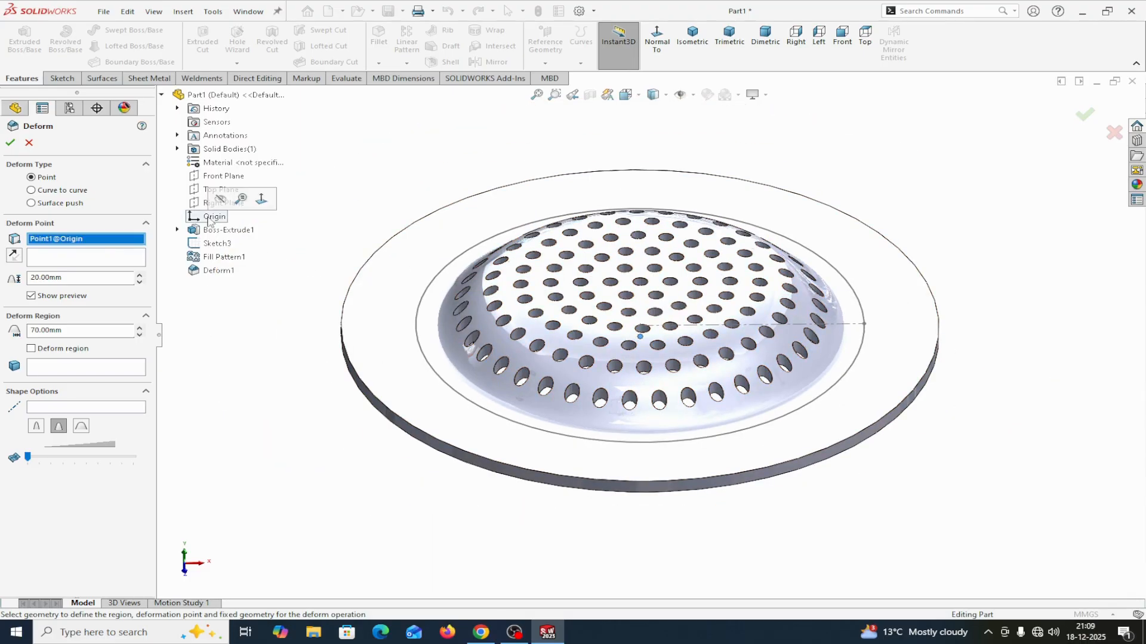
pyautogui.click(95, 264)
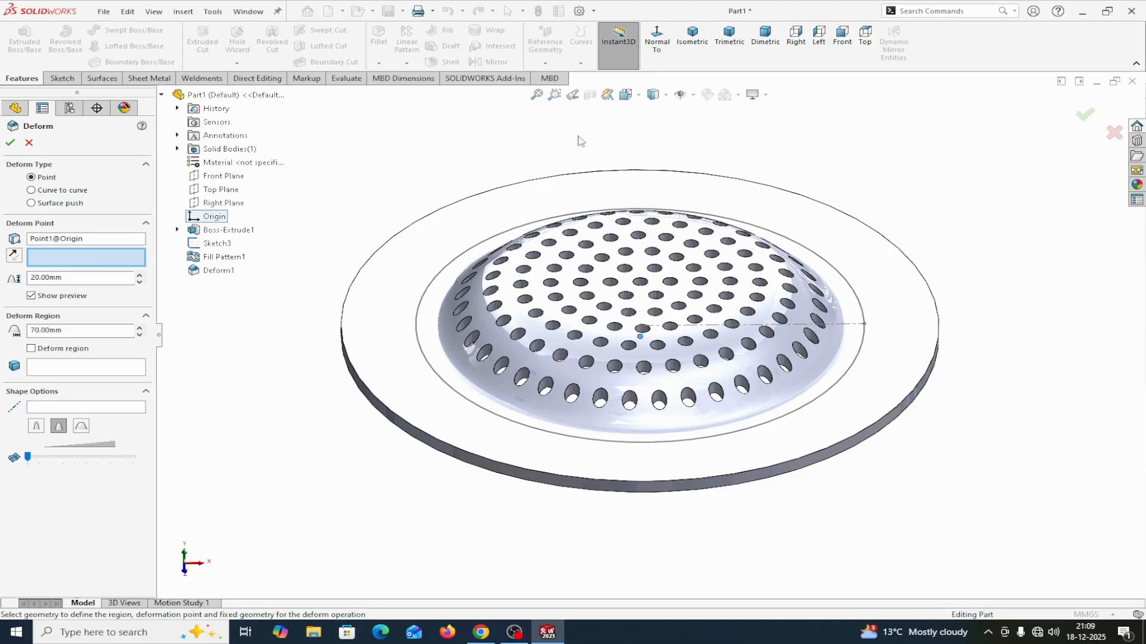
# Show the temporary axes and set the axis through the disc's centre as the deform direction.
pyautogui.click(694, 95)
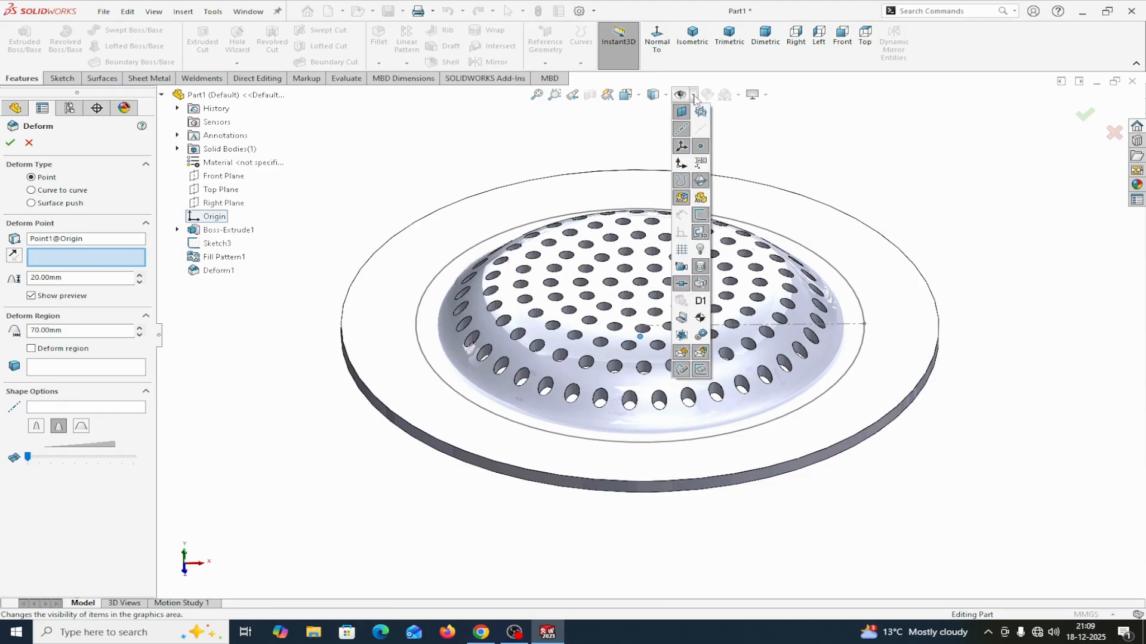
pyautogui.moveTo(839, 177); pyautogui.dragTo(833, 46, button='middle')
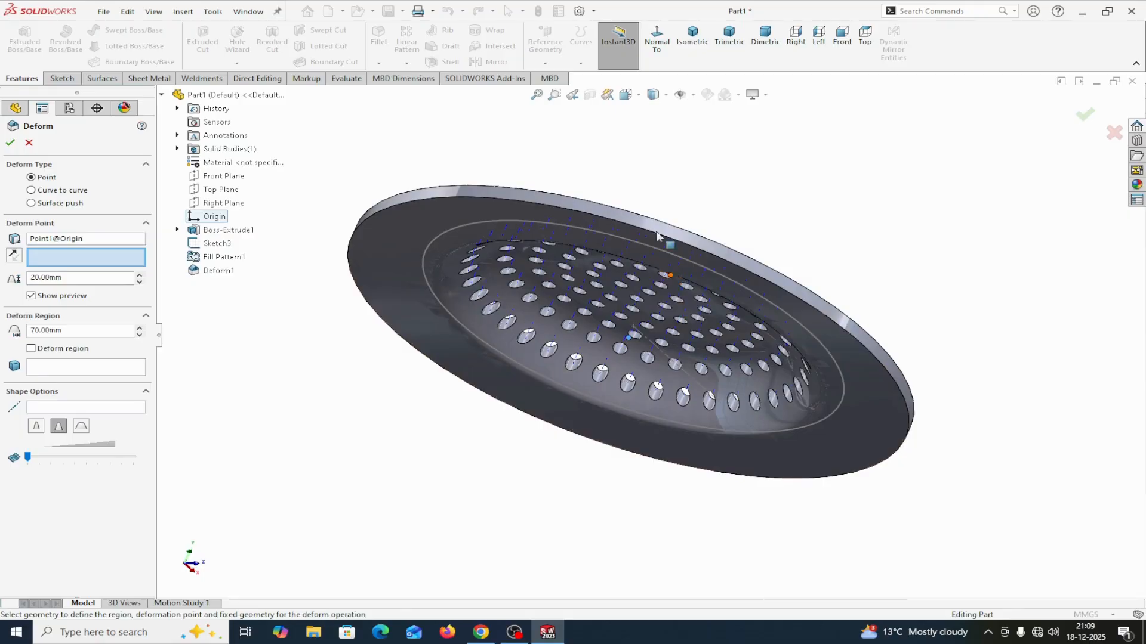
pyautogui.click(694, 95)
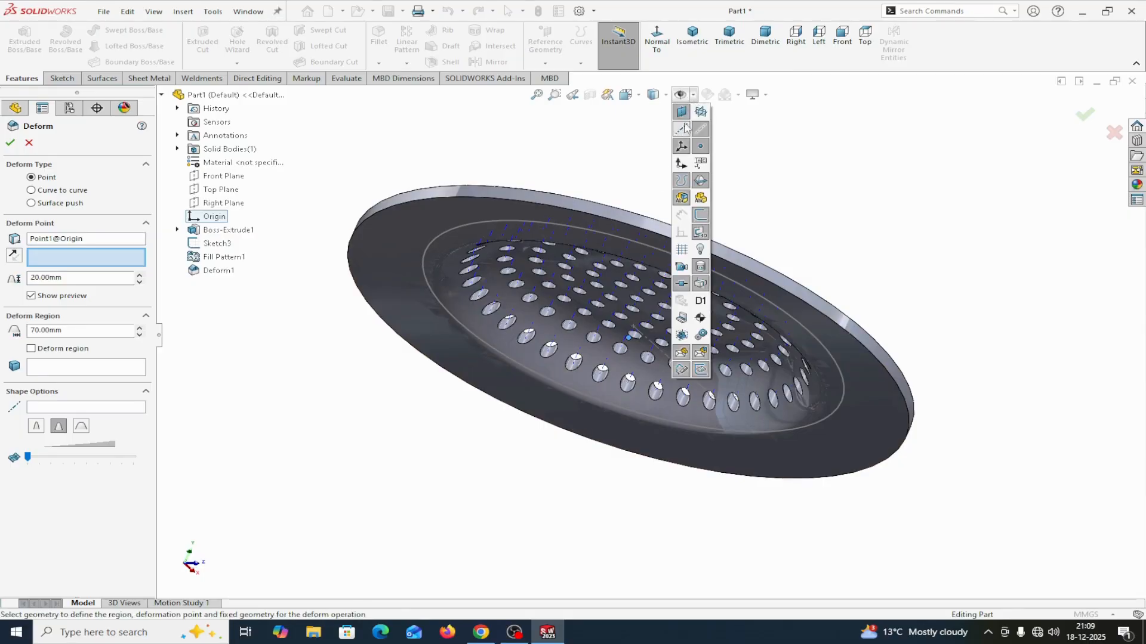
pyautogui.moveTo(751, 179); pyautogui.dragTo(818, 222, button='middle')
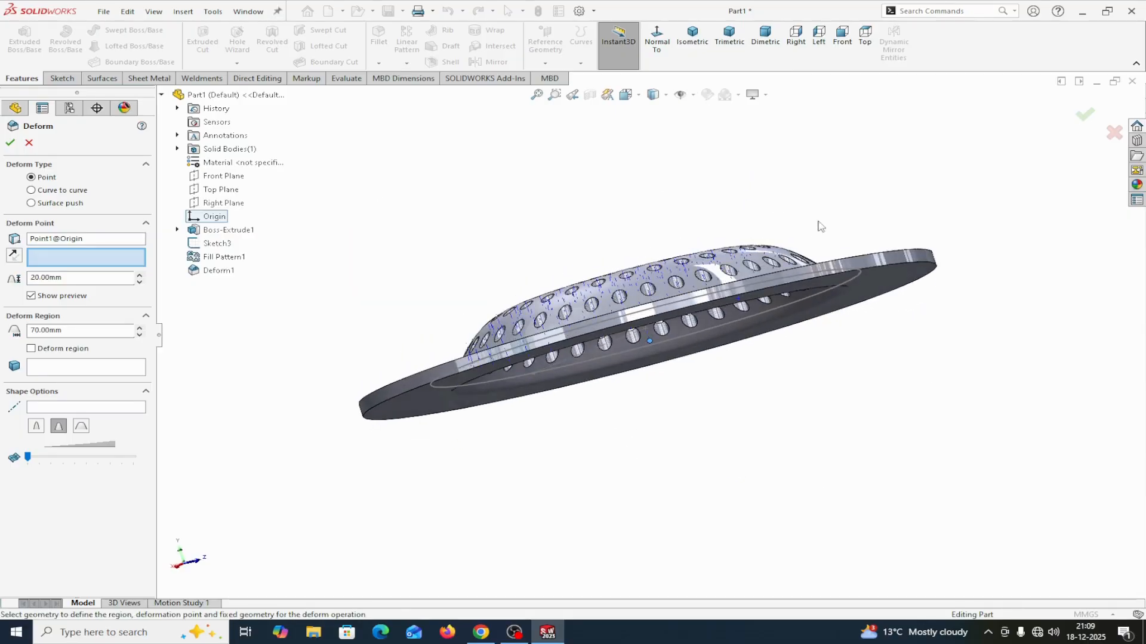
pyautogui.scroll(-3, 660, 410)
pyautogui.moveTo(661, 409); pyautogui.dragTo(666, 319, button='middle')
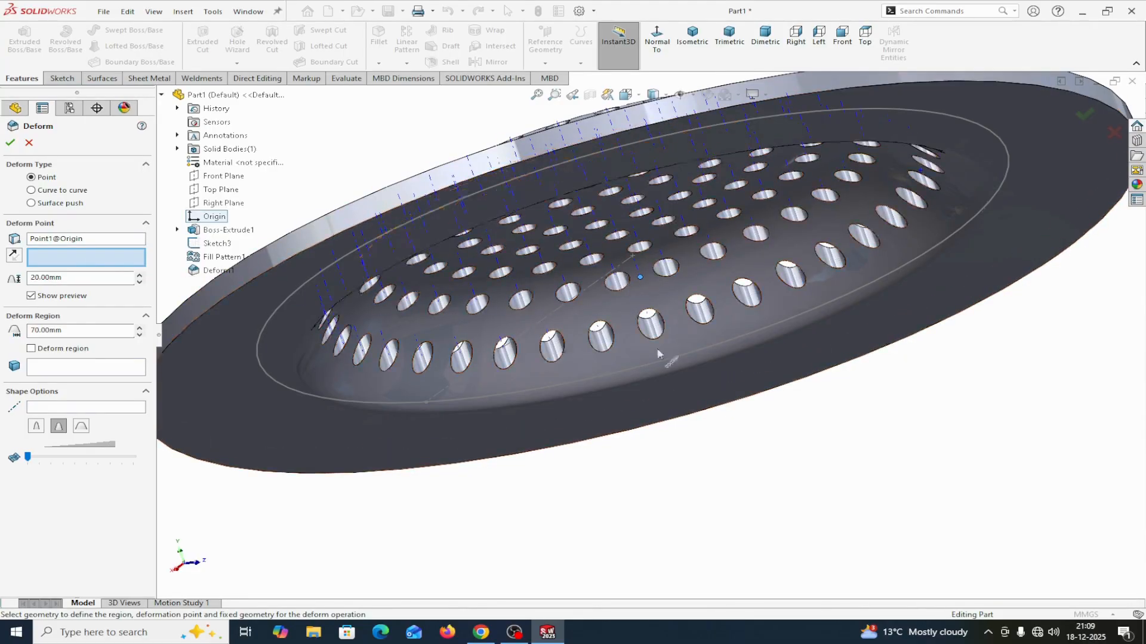
pyautogui.moveTo(681, 440); pyautogui.dragTo(690, 466, button='middle')
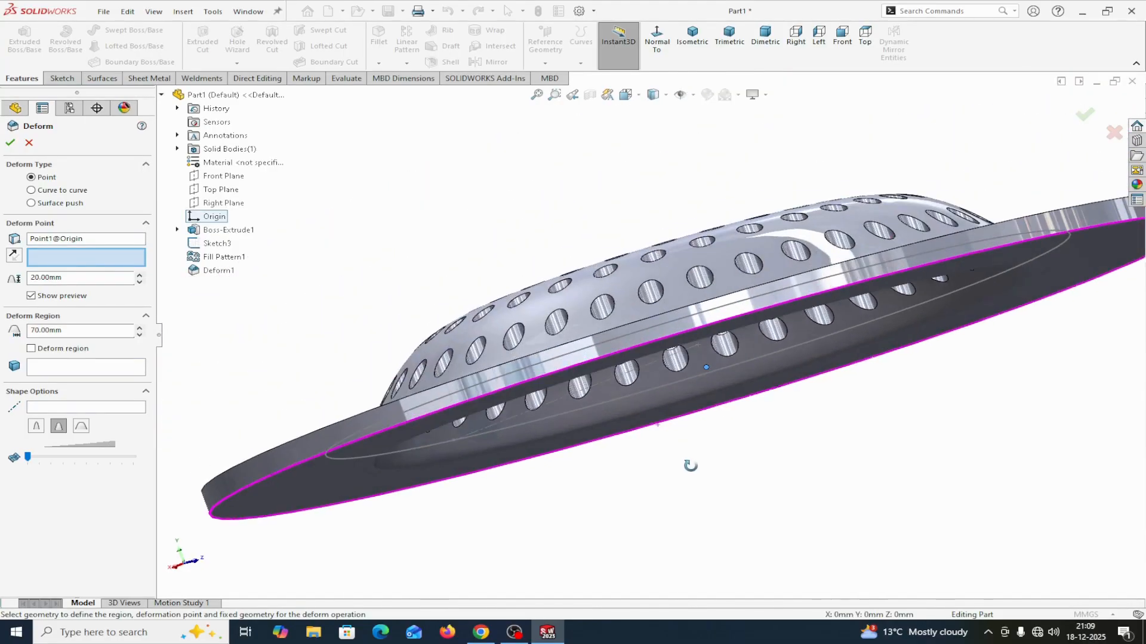
pyautogui.click(701, 358)
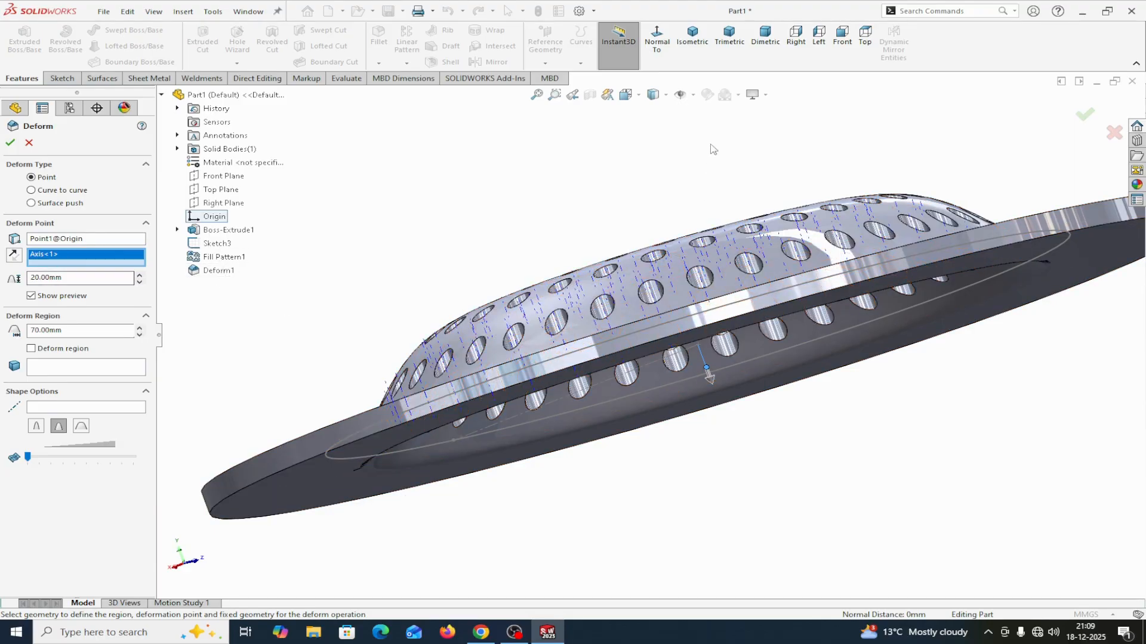
pyautogui.click(680, 95)
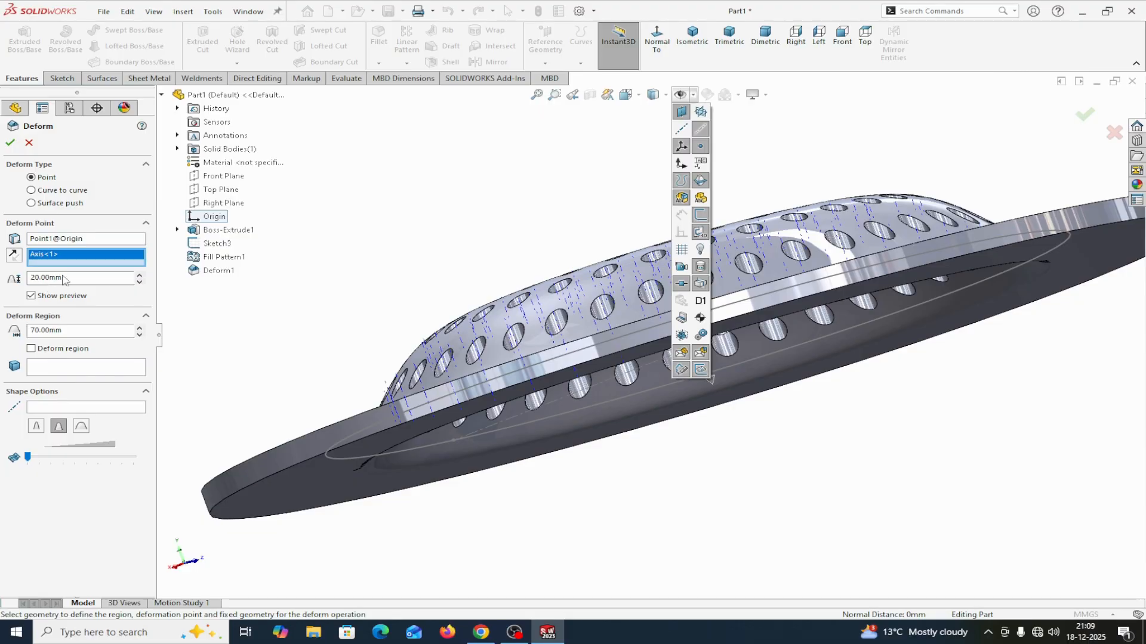
# Set the deform radius to 40 mm and choose the domed perforated disc as the body to deform.
pyautogui.click(70, 332)
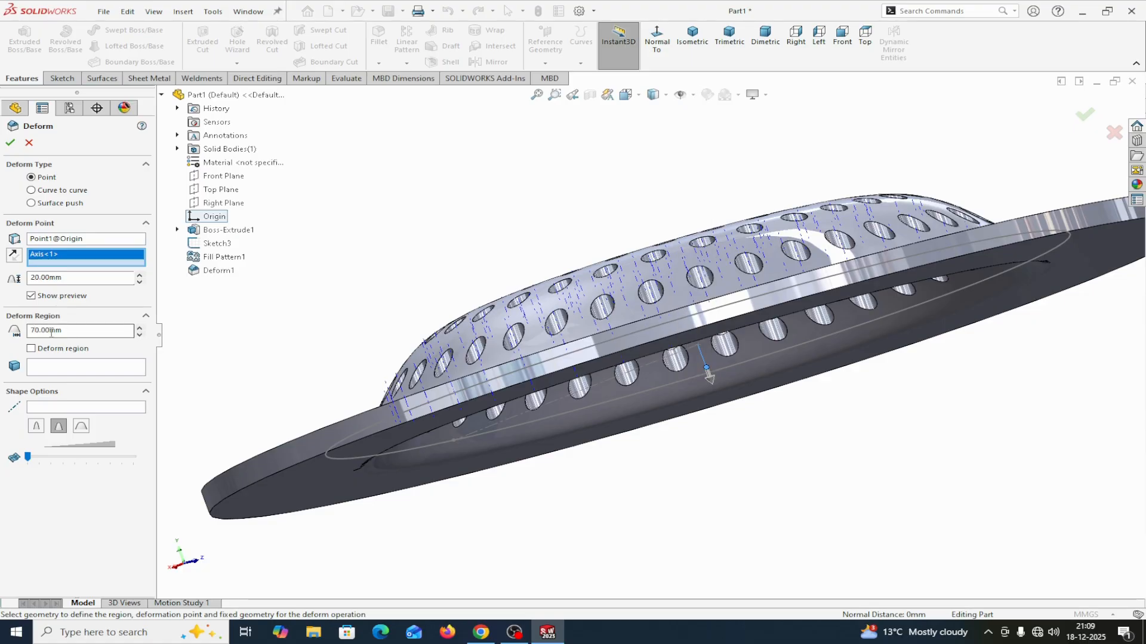
pyautogui.doubleClick(25, 330)
pyautogui.write('4')
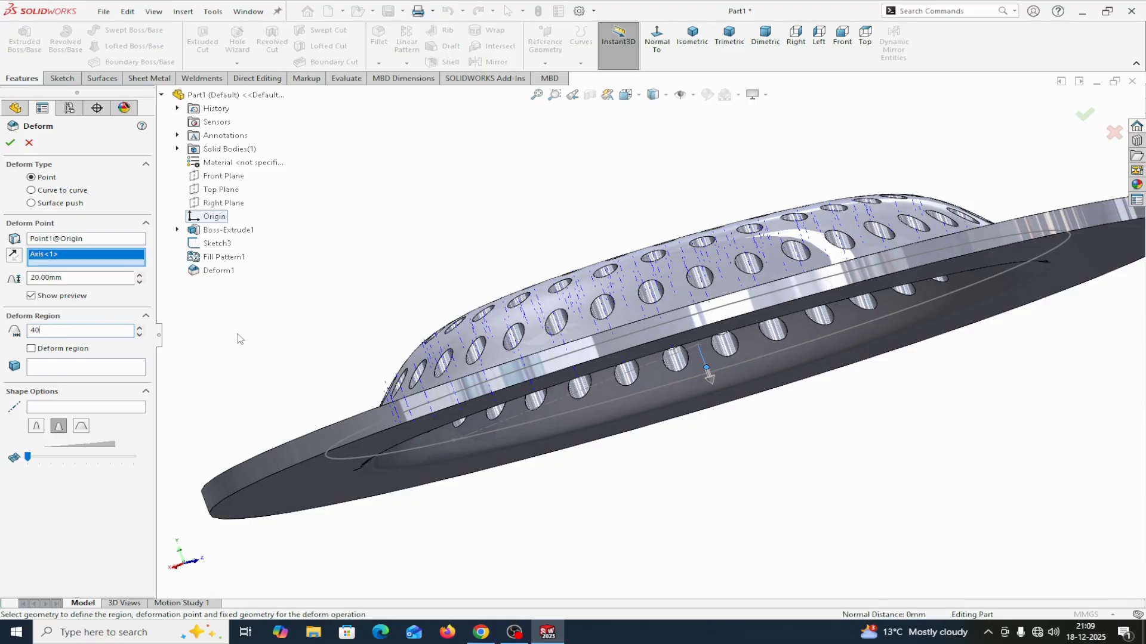
pyautogui.write('00mm')
pyautogui.click(115, 367)
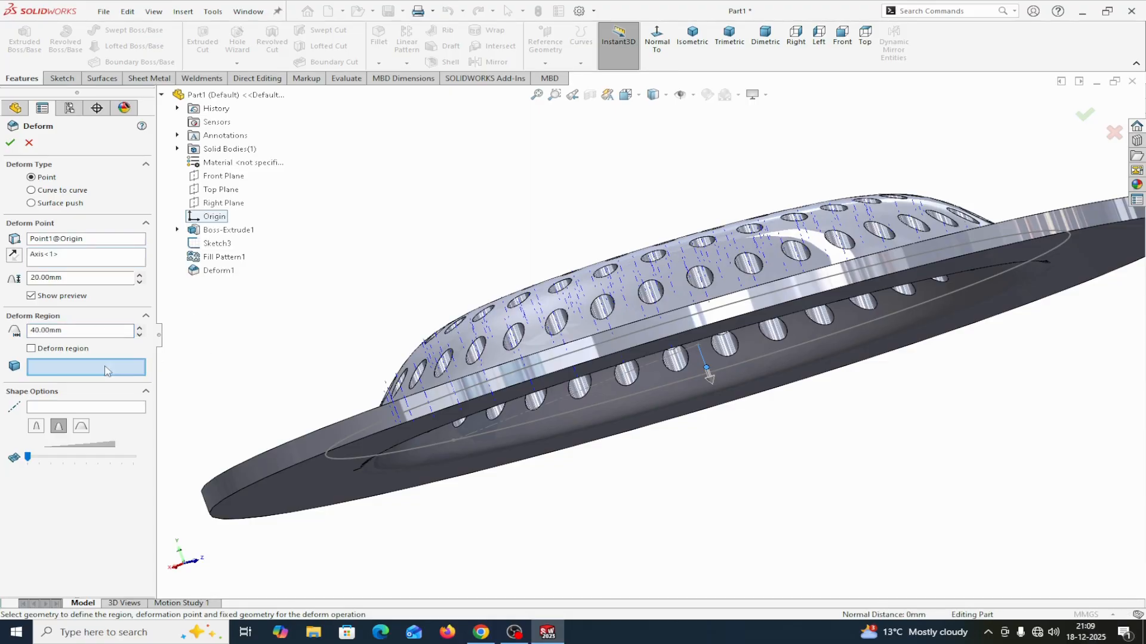
pyautogui.click(469, 380)
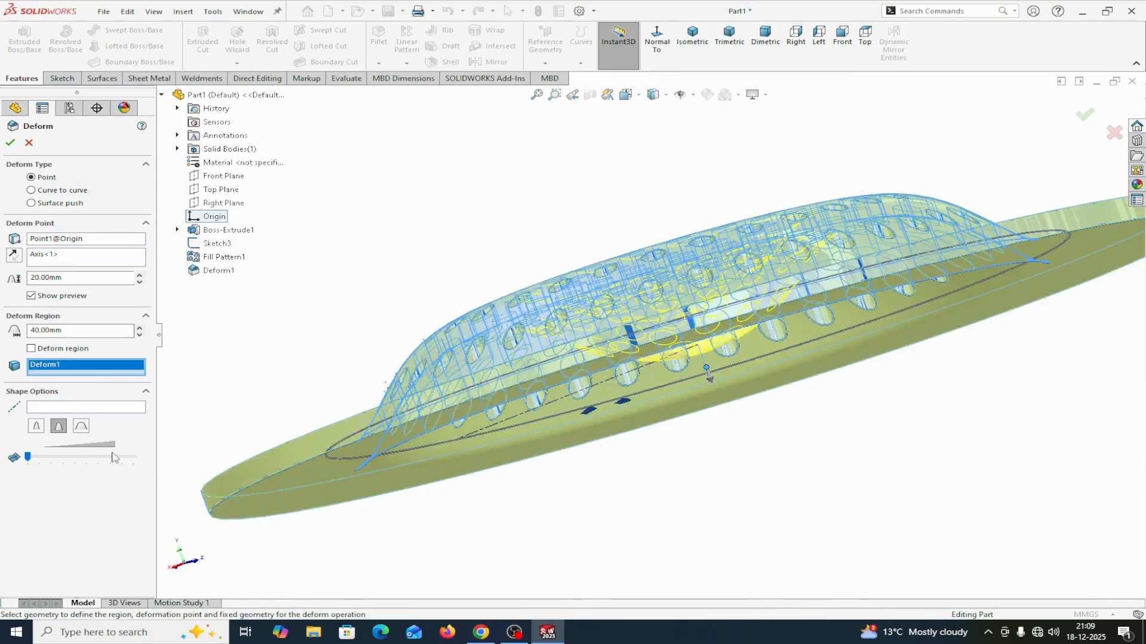
# Set the deform stiffness to maximum and raise the shape accuracy to its highest level.
pyautogui.click(82, 427)
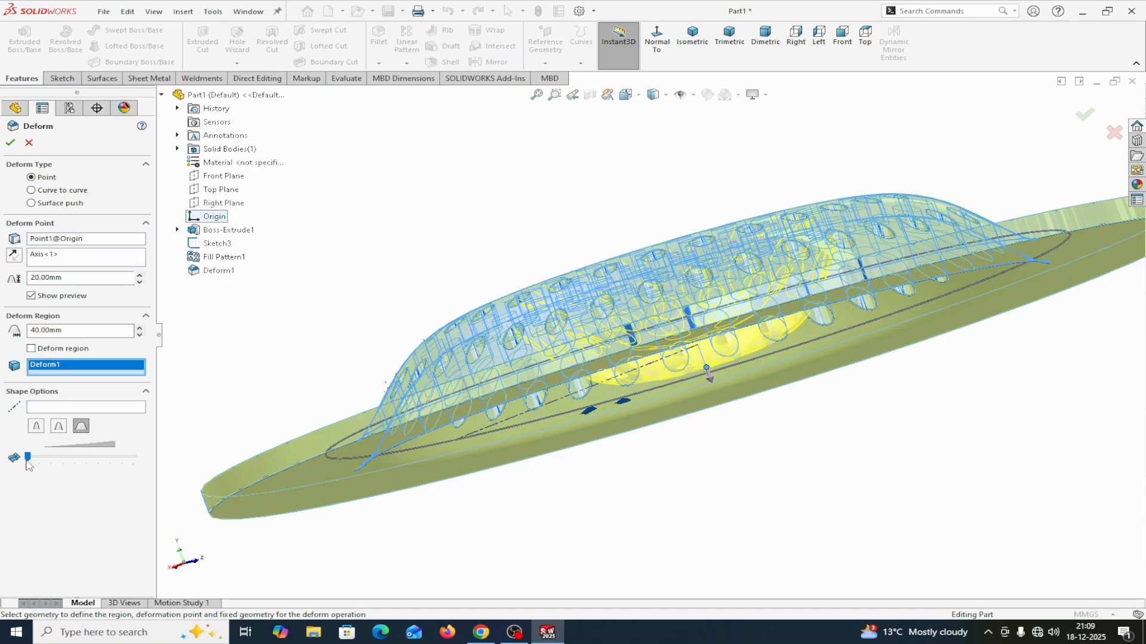
pyautogui.moveTo(27, 458); pyautogui.dragTo(133, 457)
pyautogui.moveTo(278, 346); pyautogui.dragTo(300, 411, button='middle')
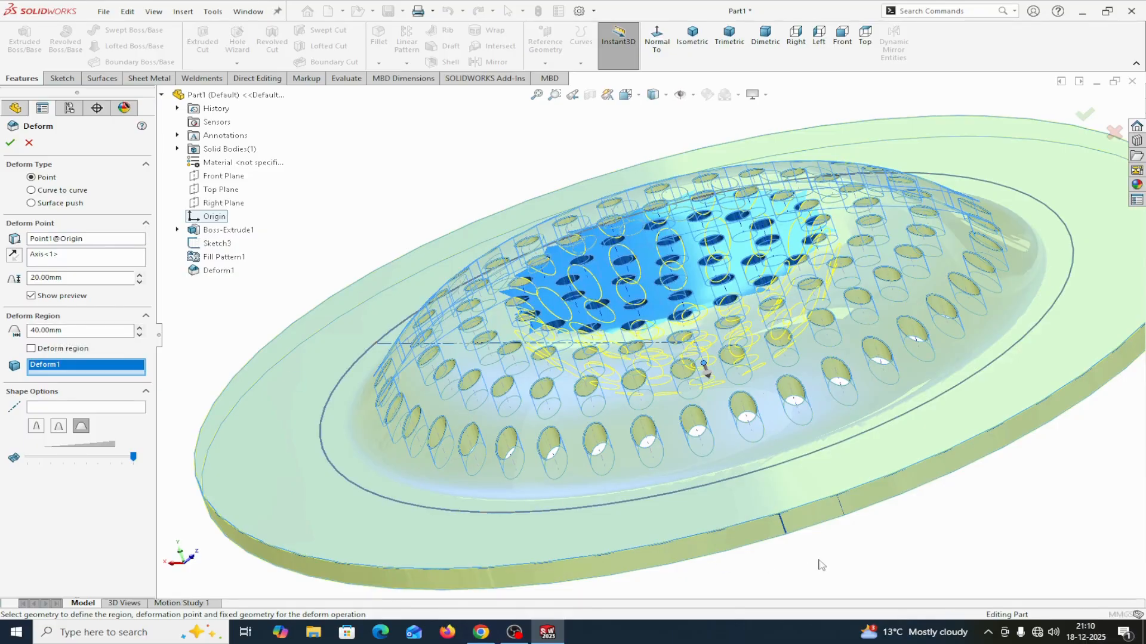
pyautogui.moveTo(818, 569); pyautogui.dragTo(818, 558, button='middle')
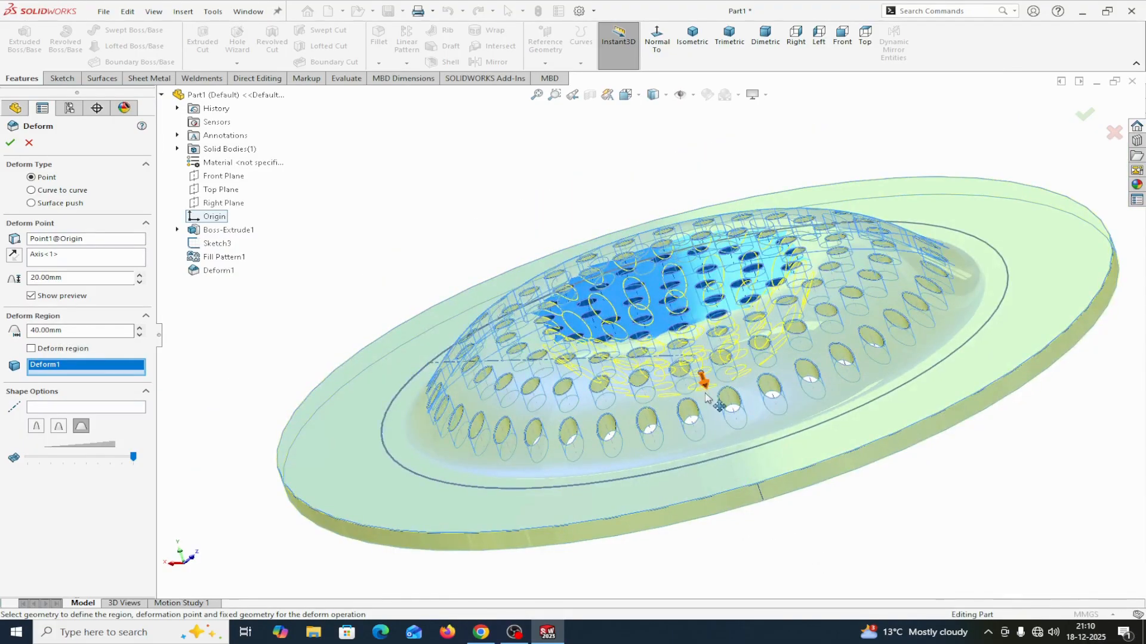
# Compare the deform preview in both directions along the chosen axis, returning to the inward direction.
pyautogui.click(14, 260)
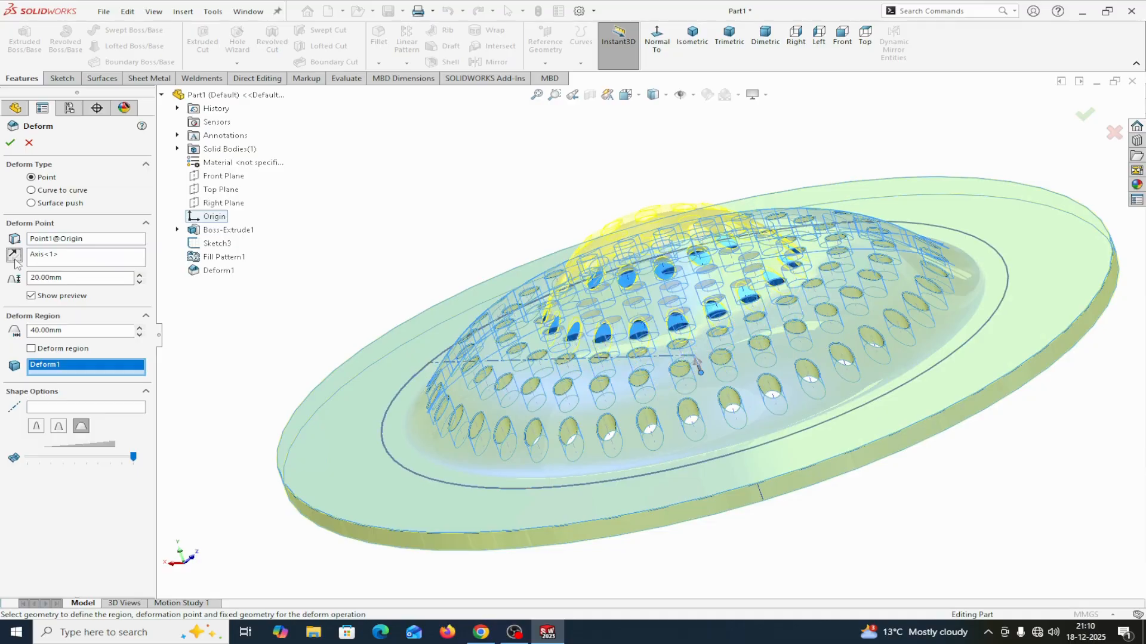
pyautogui.click(14, 260)
pyautogui.click(14, 261)
pyautogui.click(15, 260)
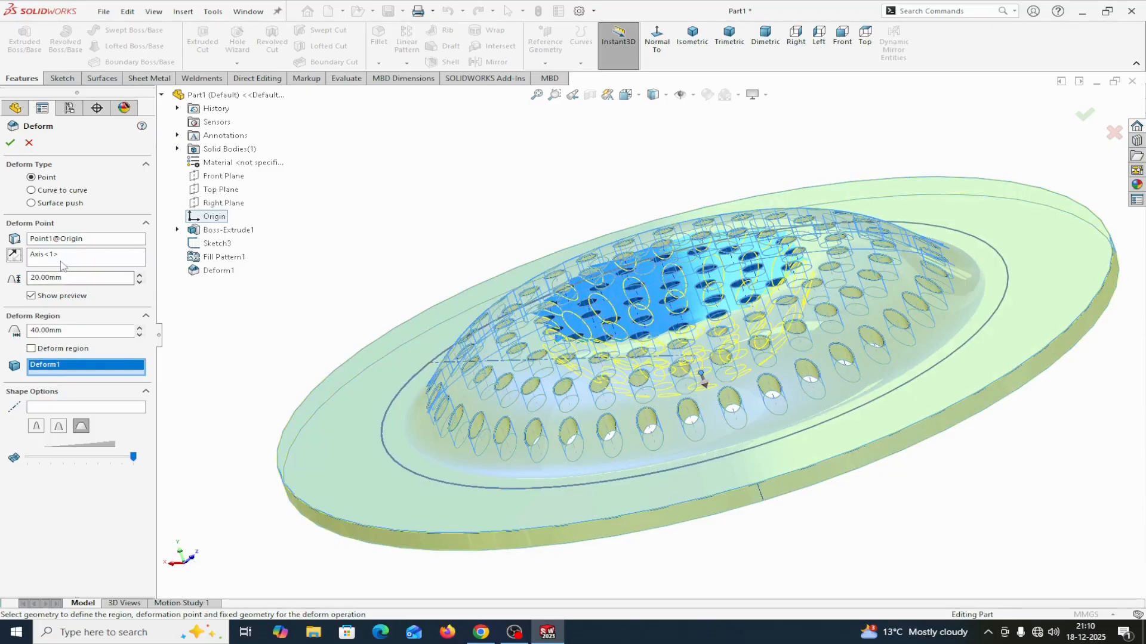
# Apply the inward Deform feature to the centre of the dome.
pyautogui.click(692, 94)
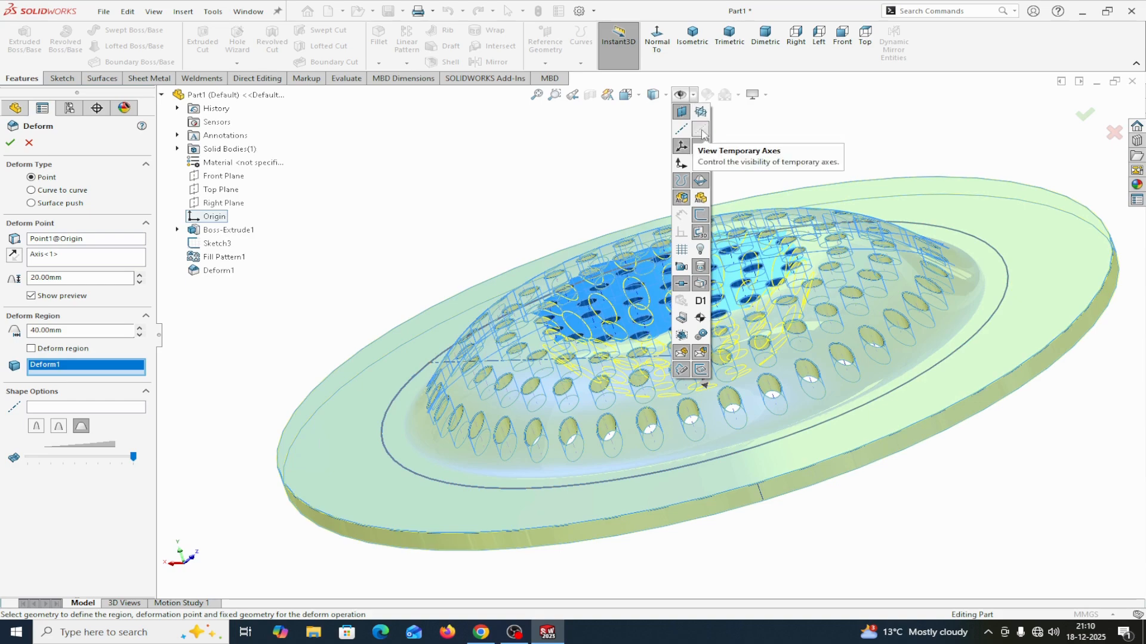
pyautogui.click(701, 129)
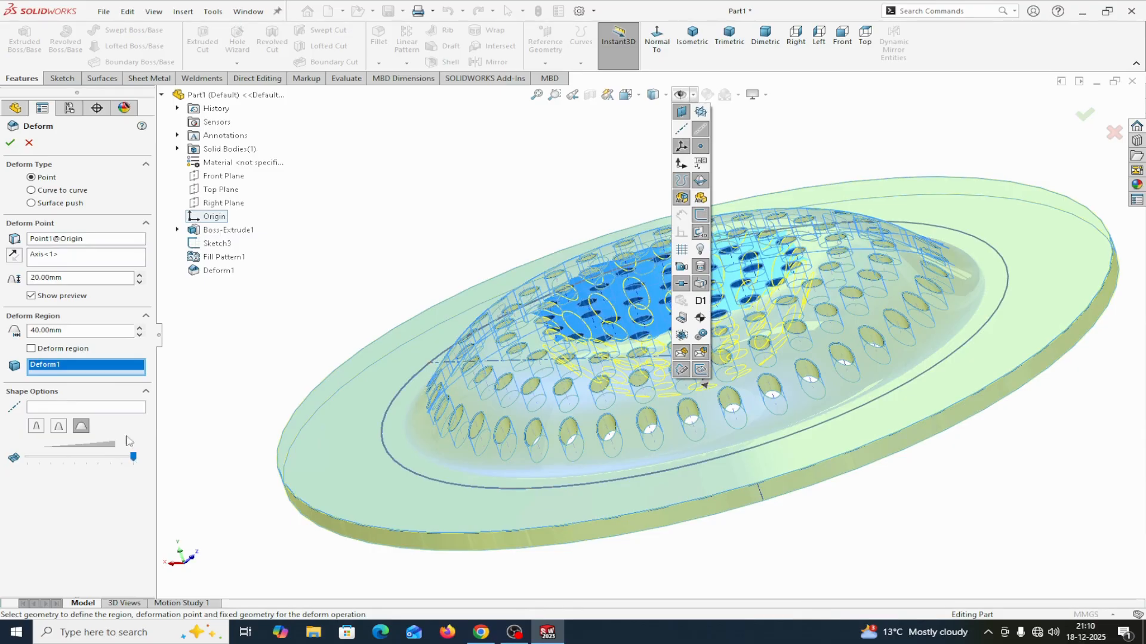
pyautogui.click(10, 142)
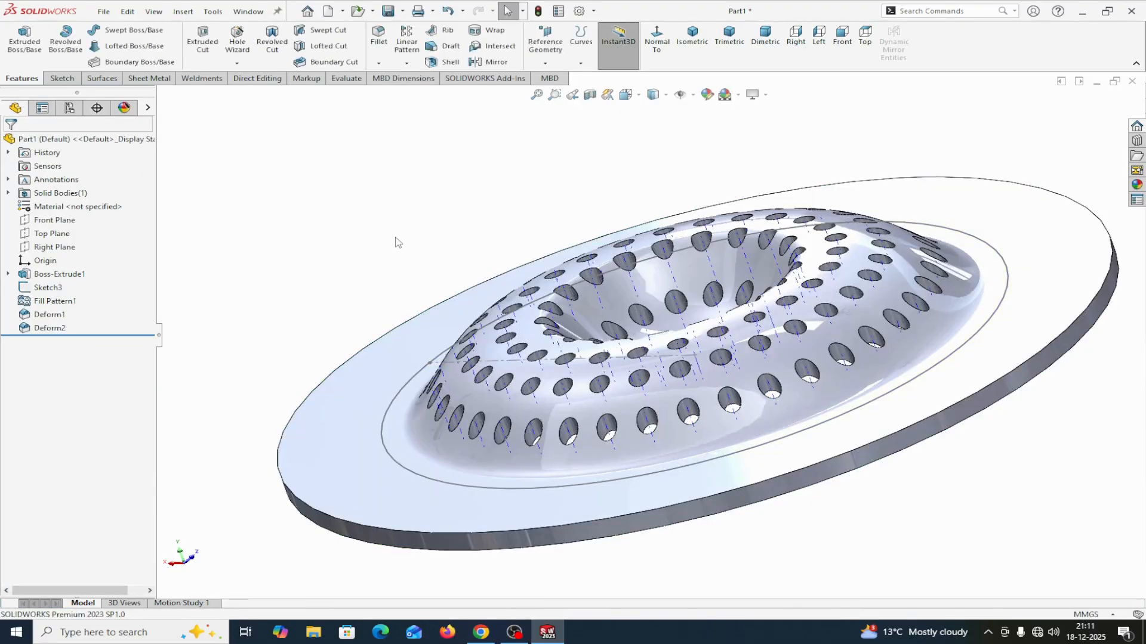
# Hide the temporary axes of the holes in the deformed disc.
pyautogui.moveTo(396, 240); pyautogui.dragTo(393, 269, button='middle')
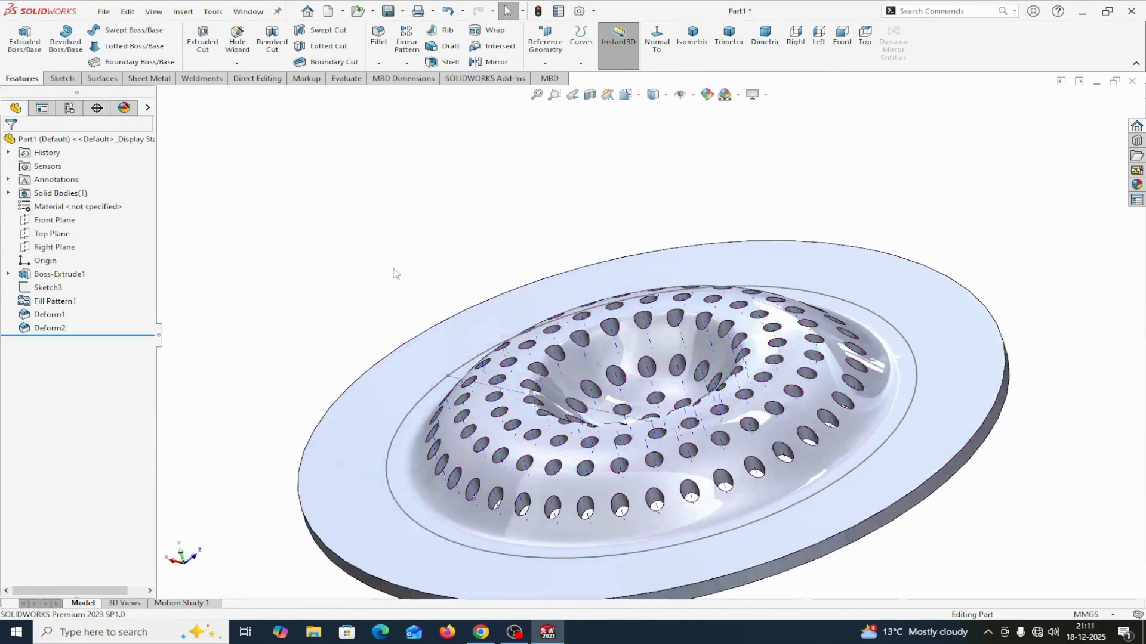
pyautogui.click(693, 95)
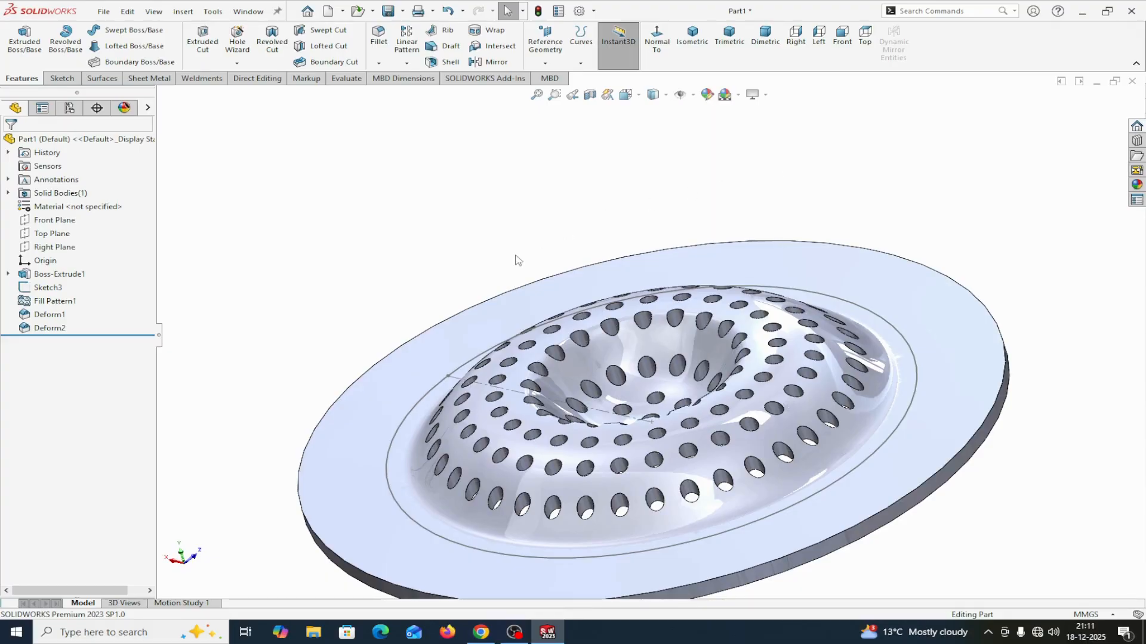
pyautogui.moveTo(885, 289); pyautogui.dragTo(913, 324, button='middle')
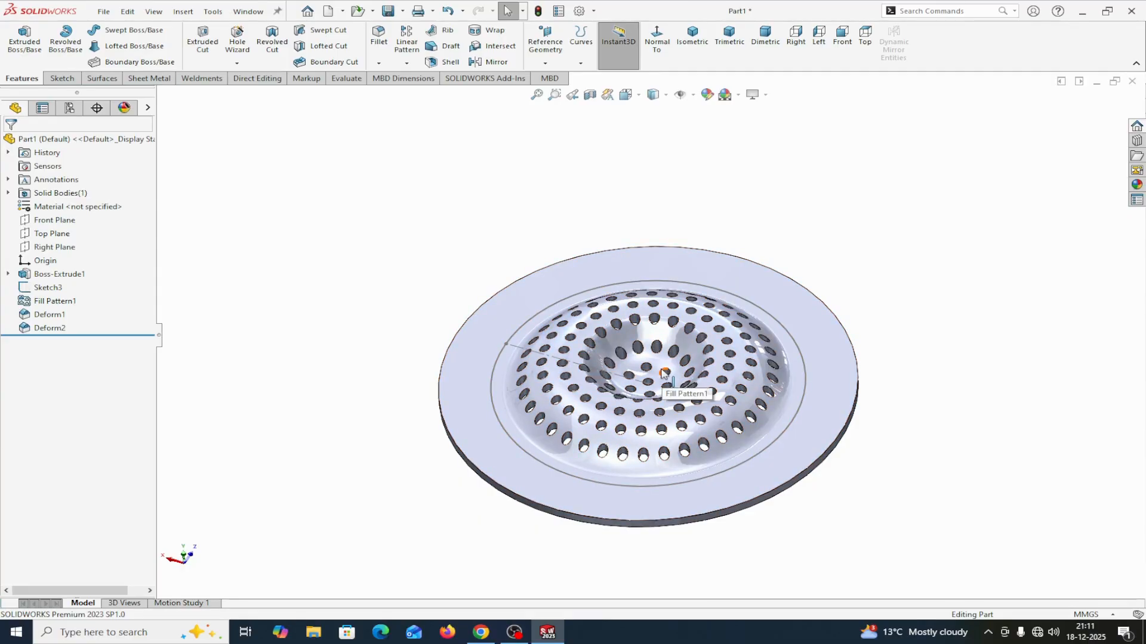
pyautogui.moveTo(934, 477); pyautogui.dragTo(334, 471, button='middle')
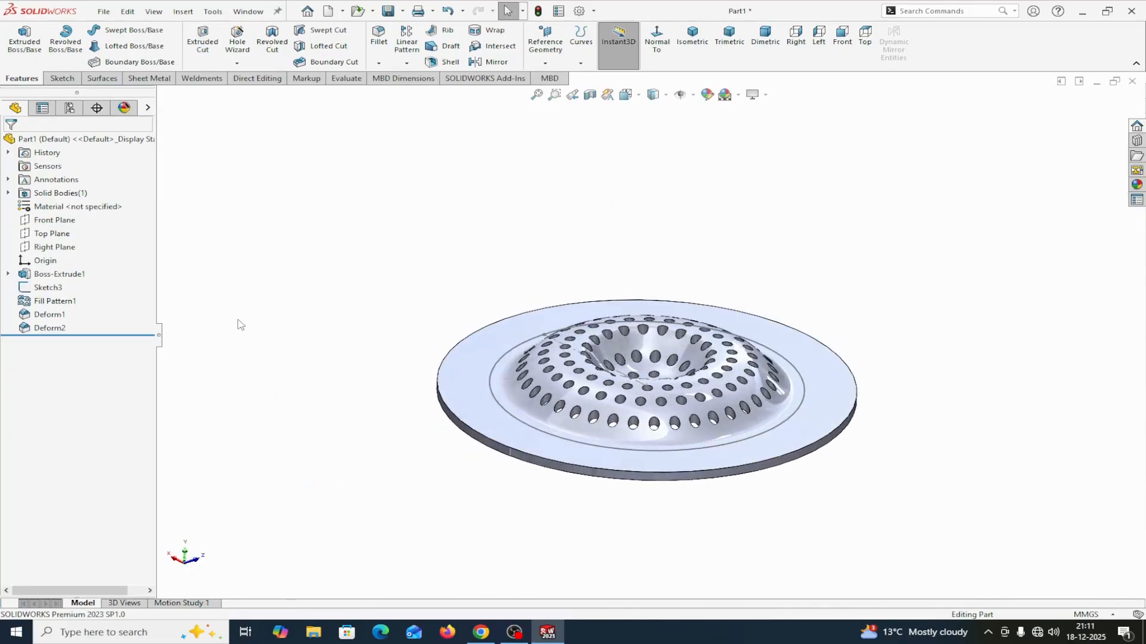
# Apply a magenta colour, RGB 220, 7, 255, to the whole perforated disc part.
pyautogui.click(148, 108)
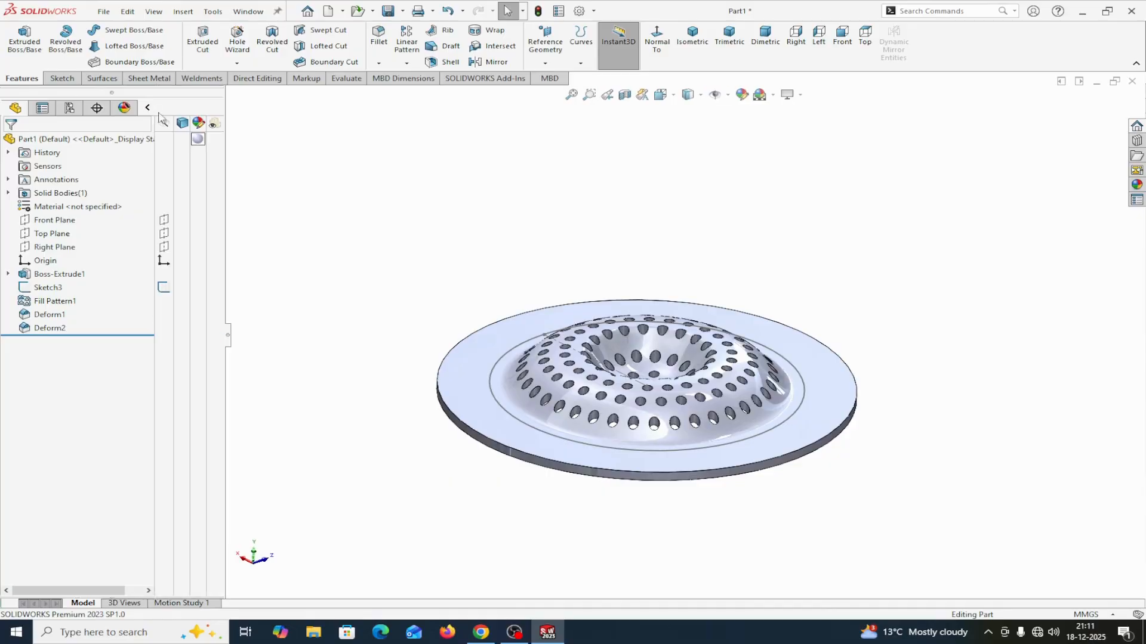
pyautogui.click(197, 139)
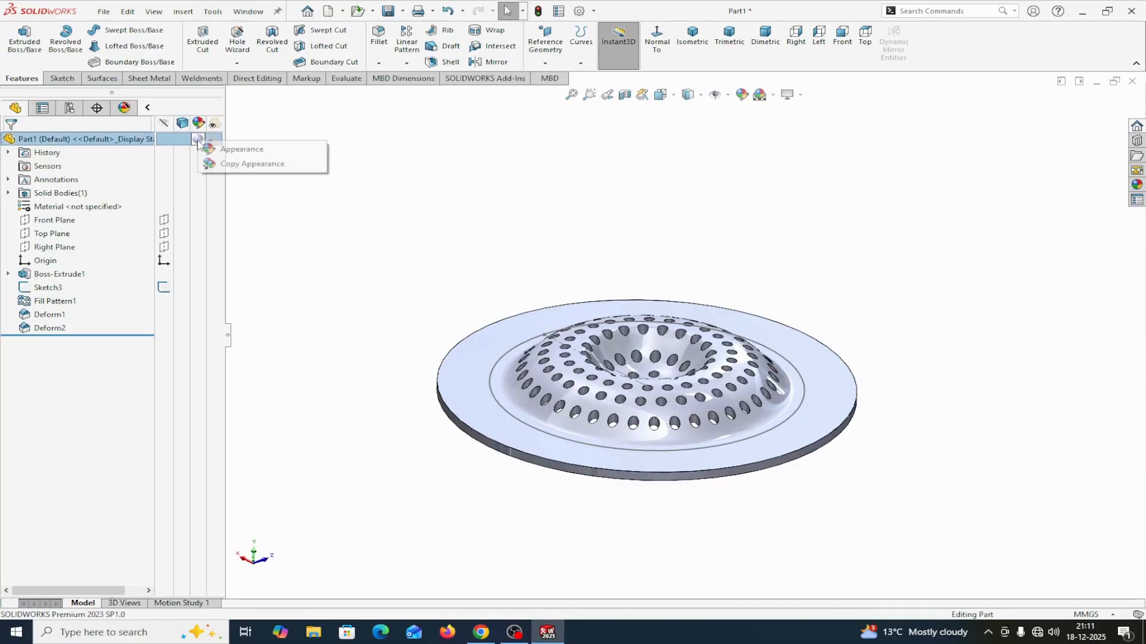
pyautogui.click(227, 151)
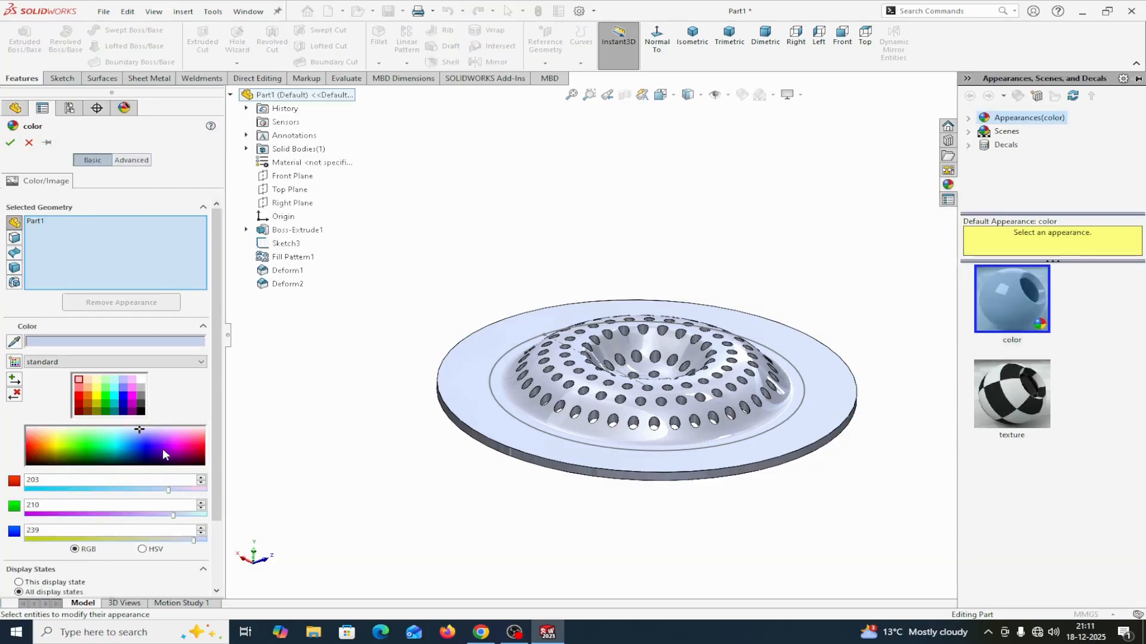
pyautogui.click(170, 445)
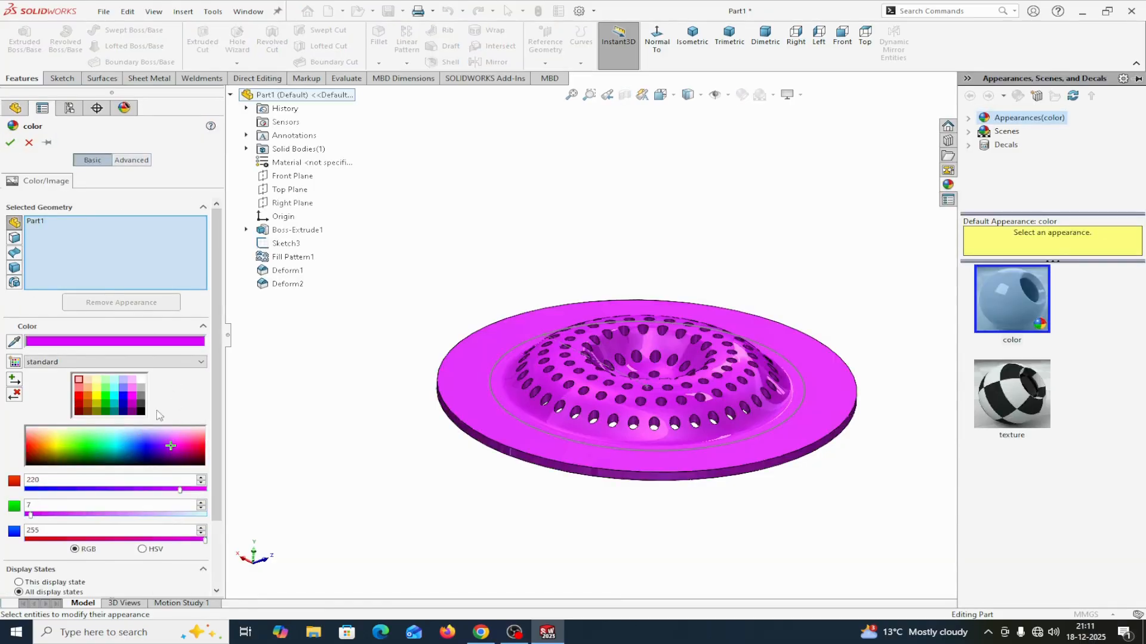
pyautogui.click(10, 143)
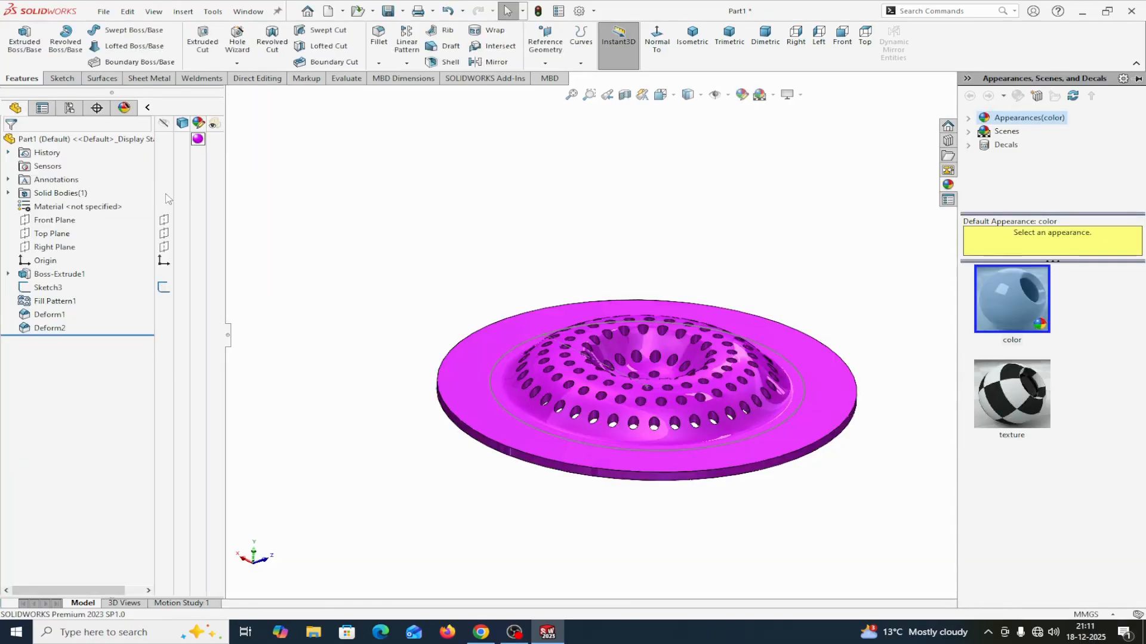
pyautogui.click(149, 108)
pyautogui.moveTo(926, 293); pyautogui.dragTo(903, 275, button='middle')
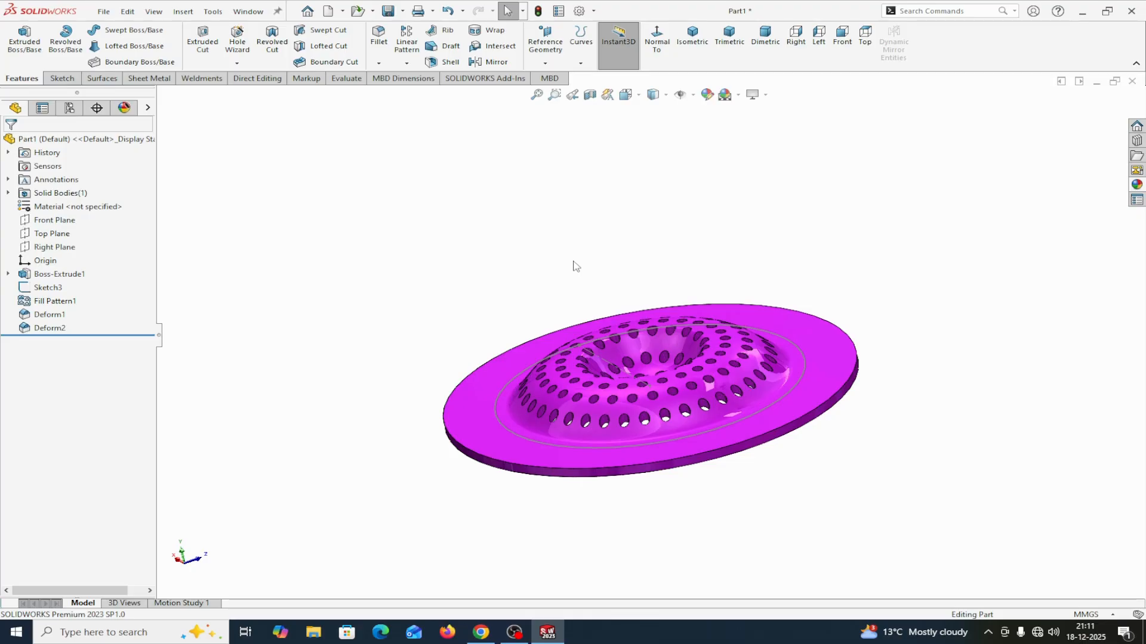
# Create a new part document, give it the Plain White scene and check its unit system.
pyautogui.click(103, 11)
pyautogui.click(127, 34)
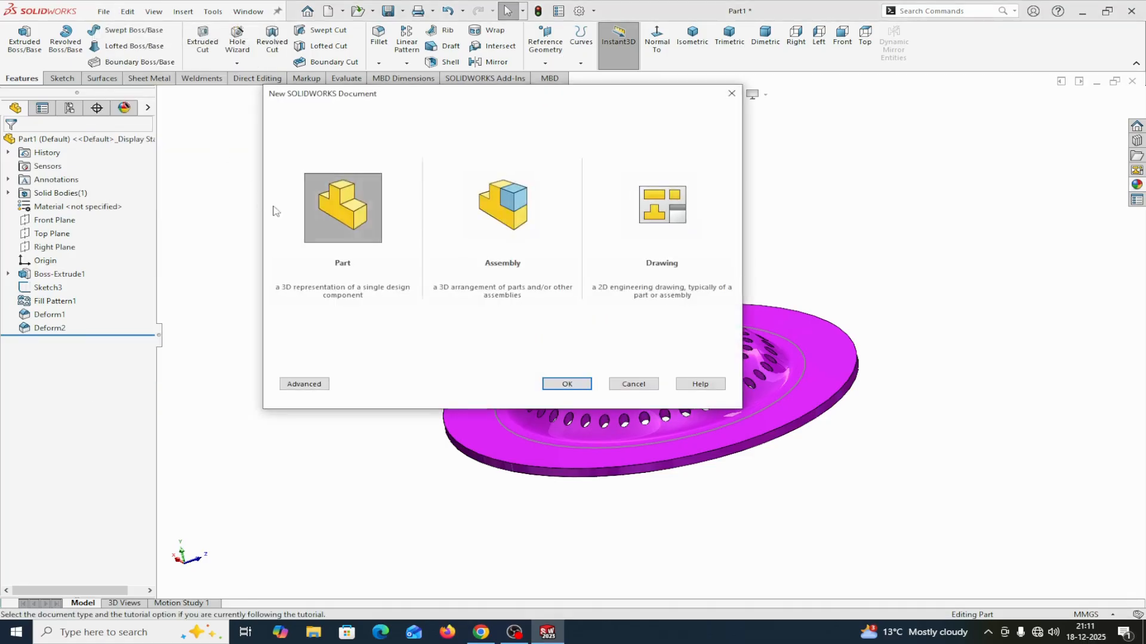
pyautogui.click(567, 385)
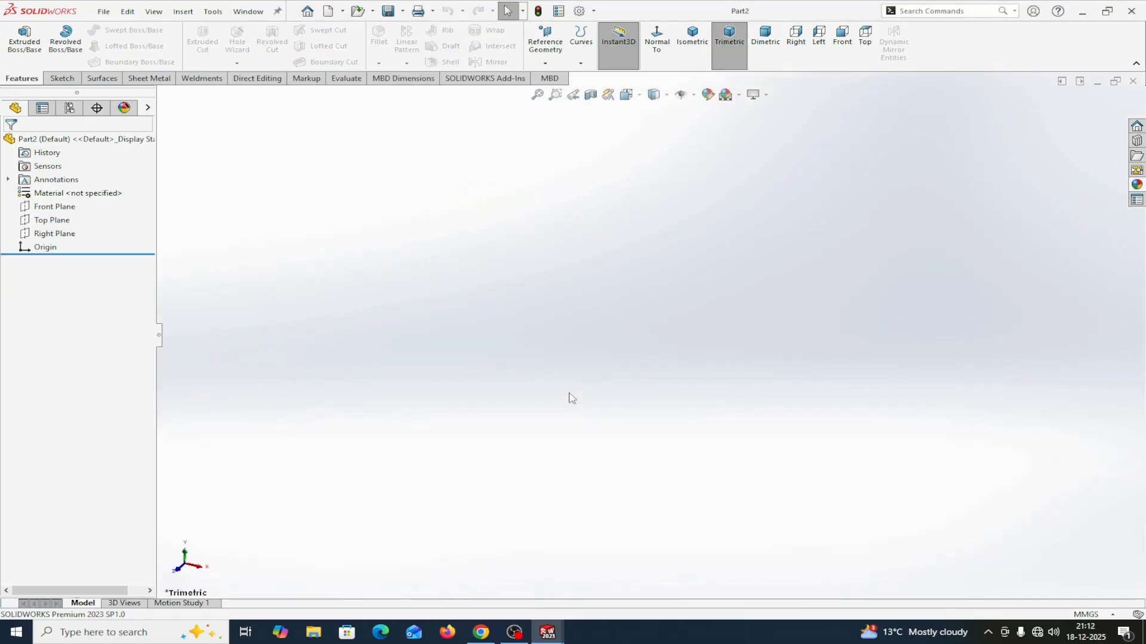
pyautogui.click(726, 94)
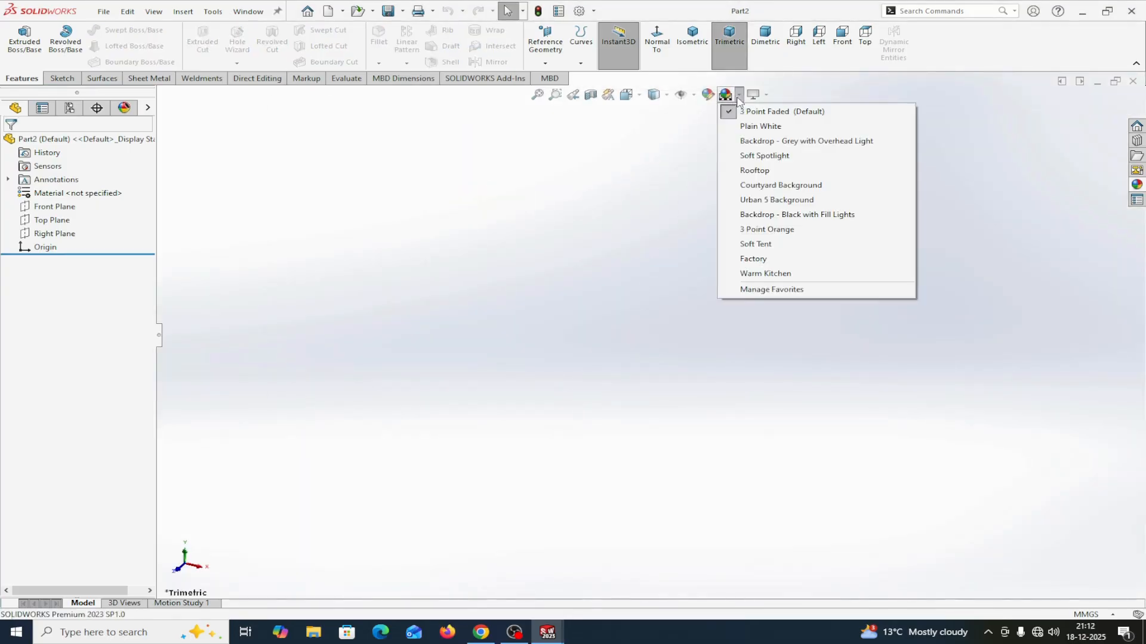
pyautogui.click(752, 125)
pyautogui.click(1108, 616)
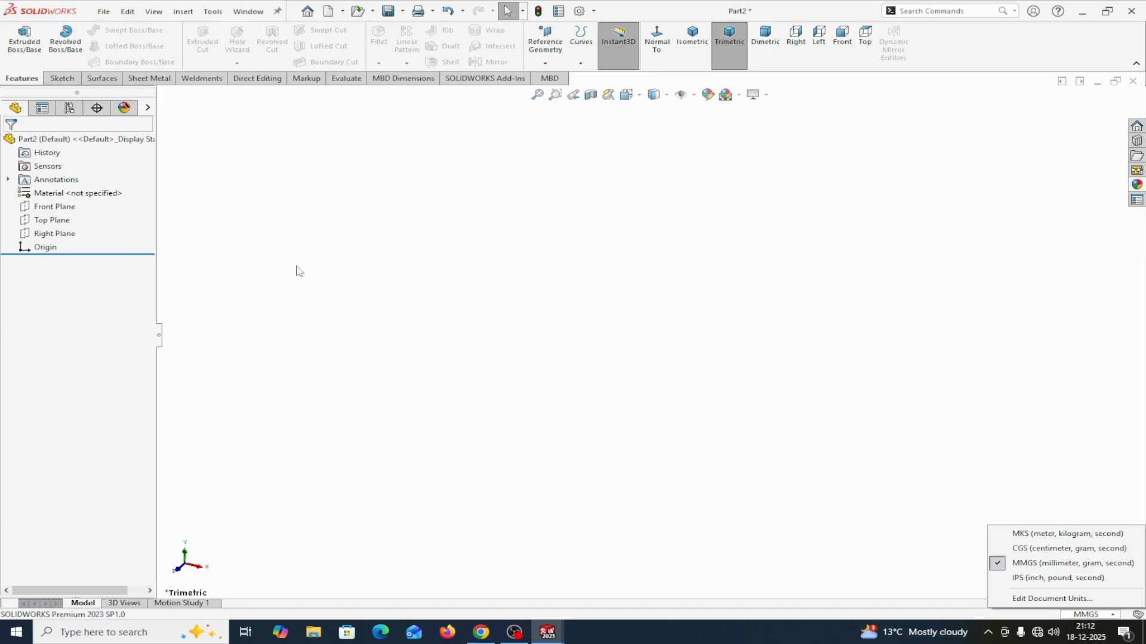
# On the Front Plane, sketch a closed four-line tapered profile from the origin, about 90 mm long and 7.5 mm high at its short end.
pyautogui.click(37, 207)
pyautogui.click(50, 197)
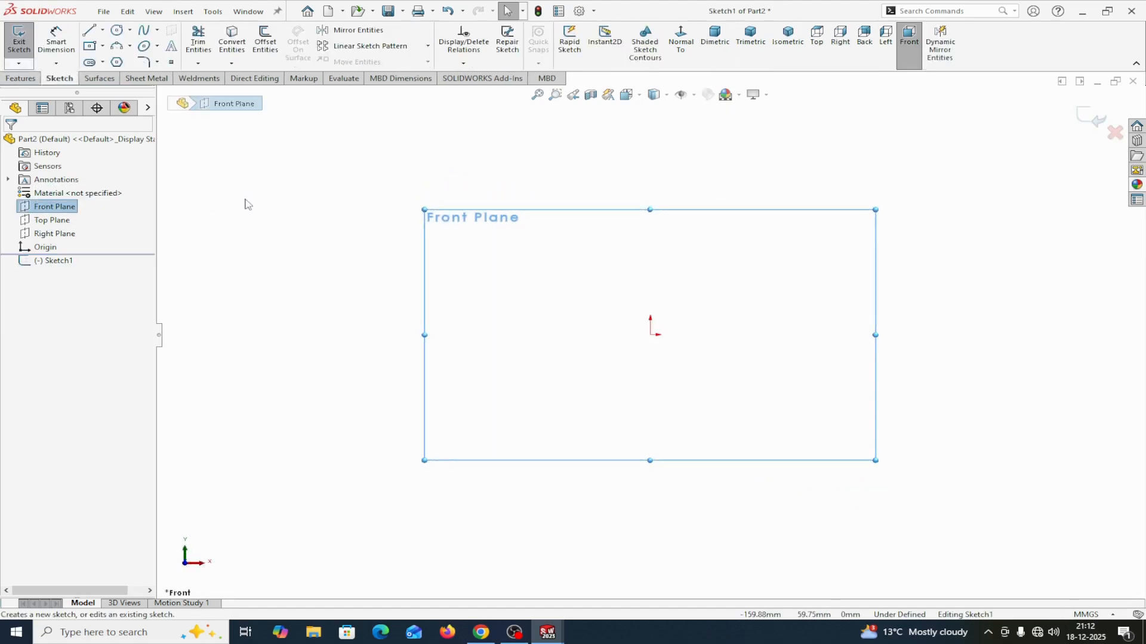
pyautogui.click(90, 33)
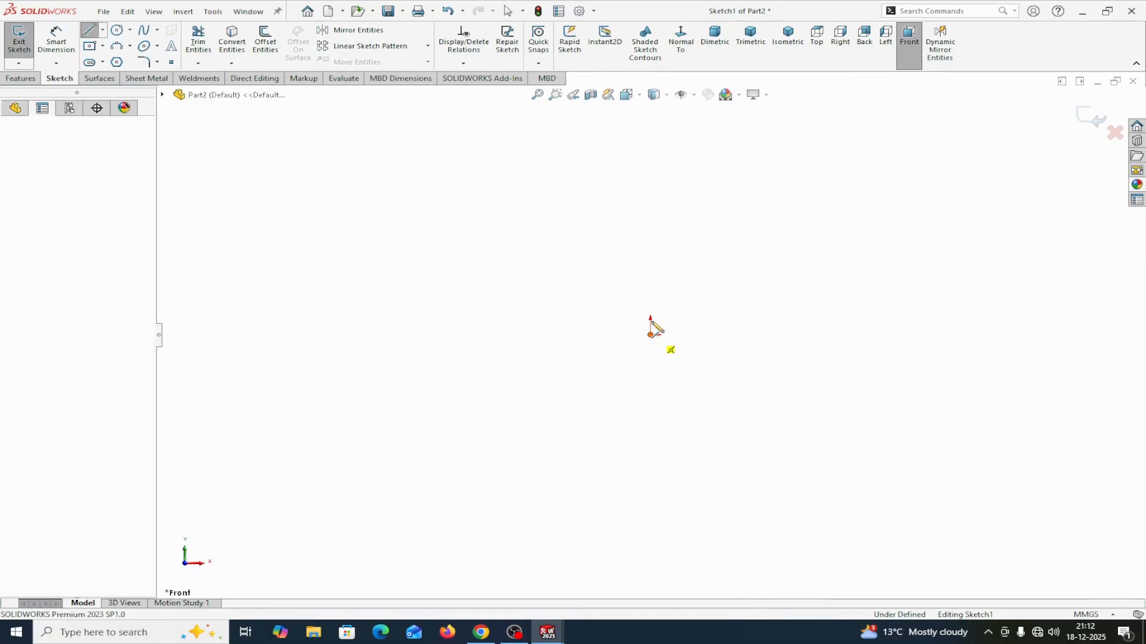
pyautogui.click(650, 333)
pyautogui.click(651, 290)
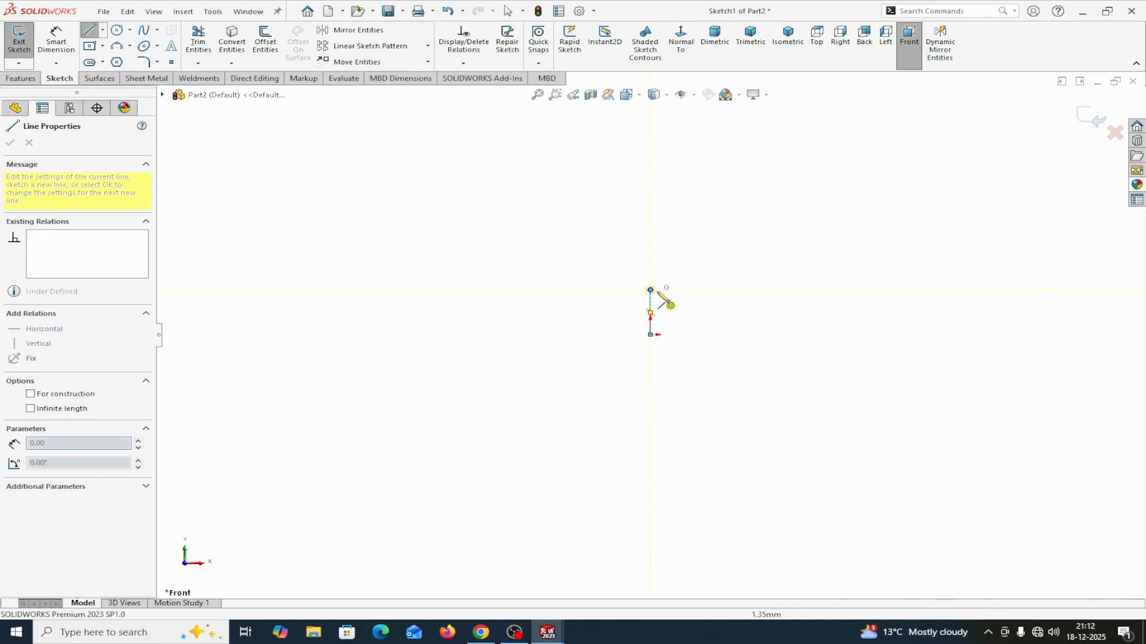
pyautogui.click(879, 318)
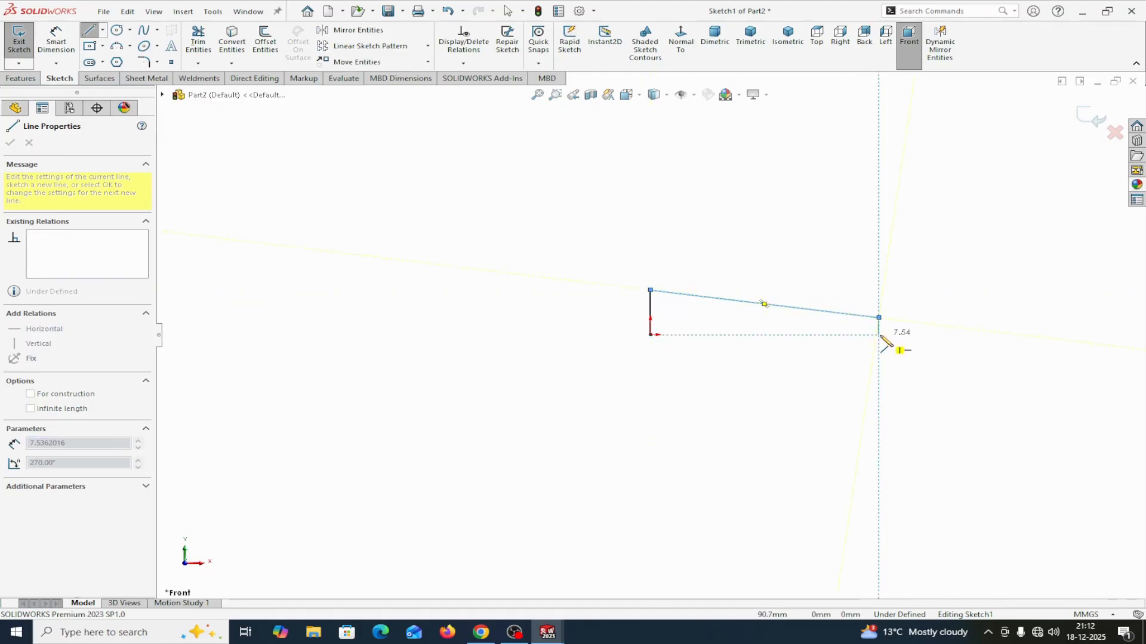
pyautogui.click(878, 334)
pyautogui.click(650, 334)
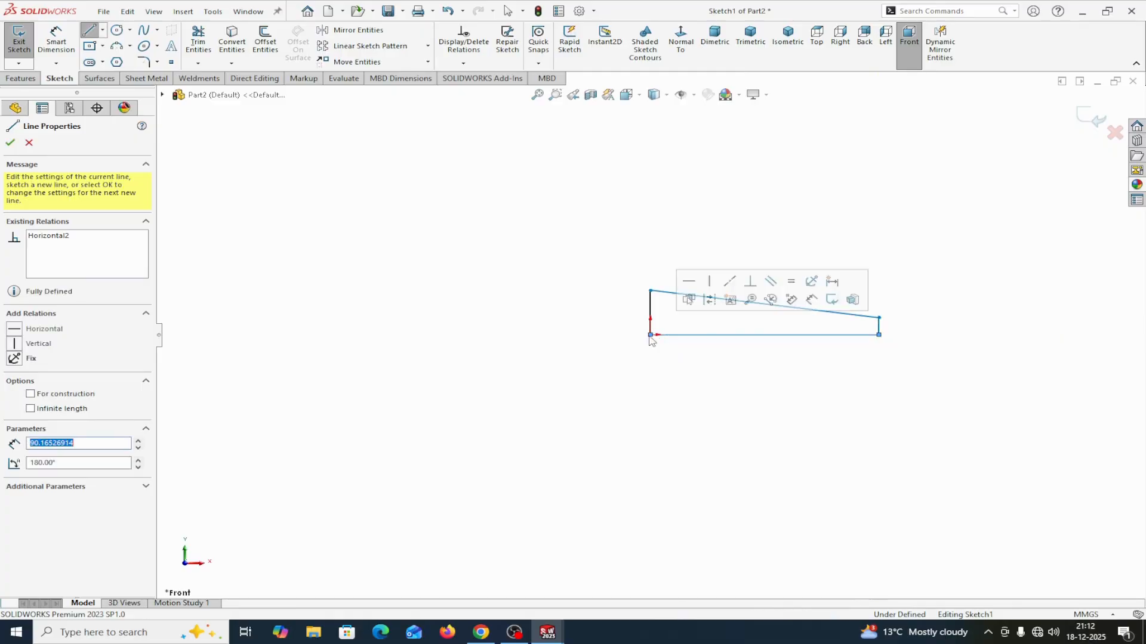
pyautogui.rightClick(650, 336)
pyautogui.click(674, 346)
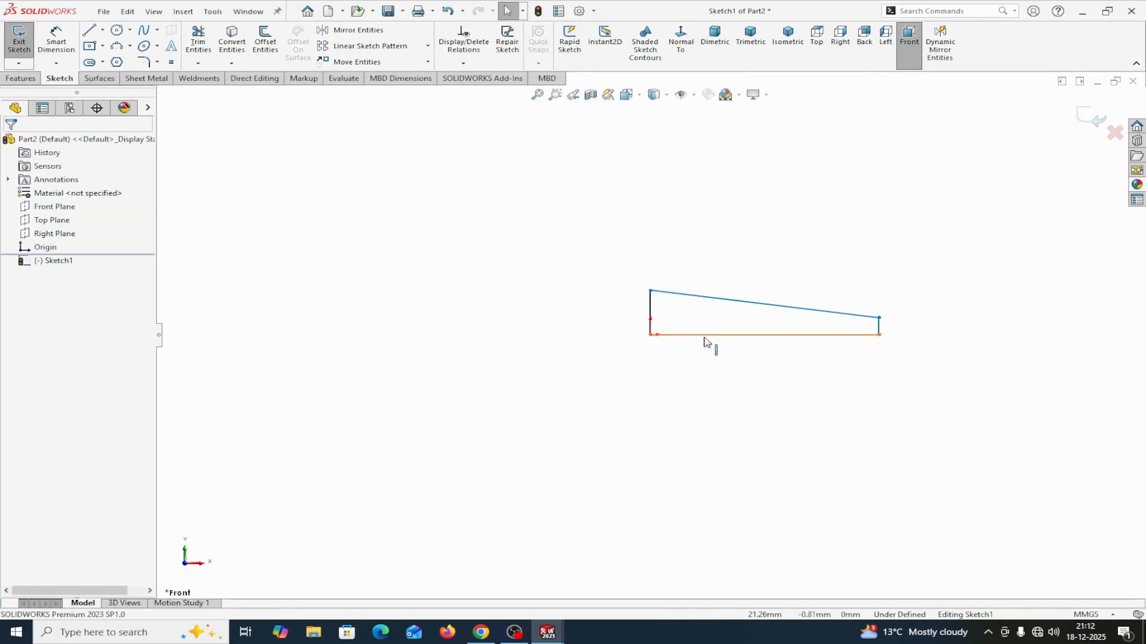
# Convert the profile's horizontal base line into construction geometry as a centreline.
pyautogui.click(705, 336)
pyautogui.click(765, 301)
pyautogui.click(659, 301)
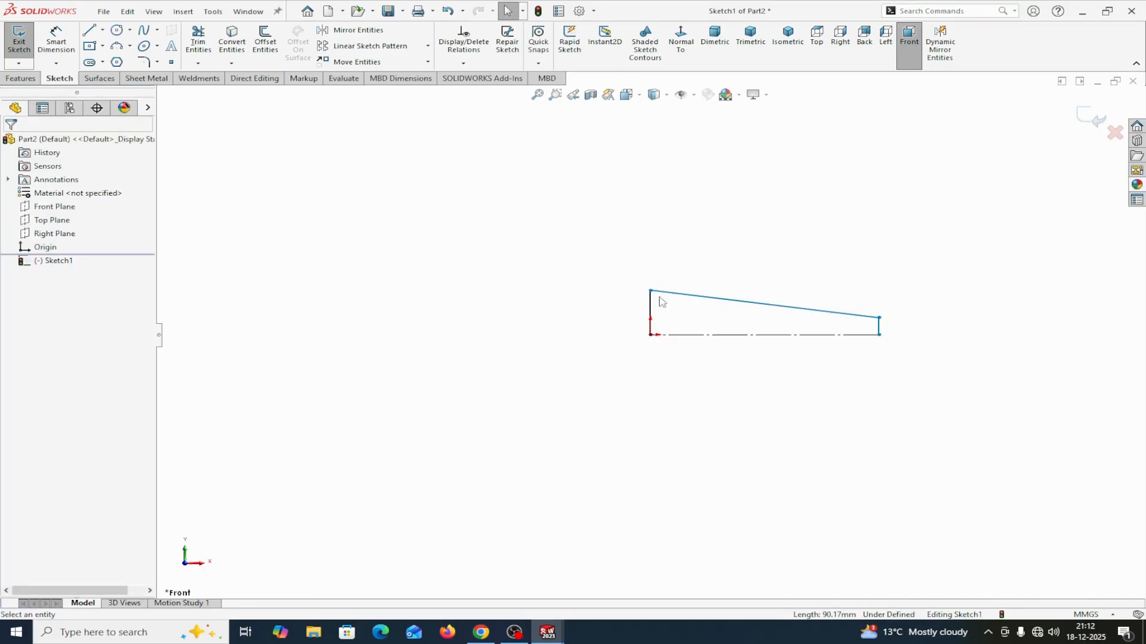
# Dimension the horizontal centreline's length as 125 mm.
pyautogui.click(57, 39)
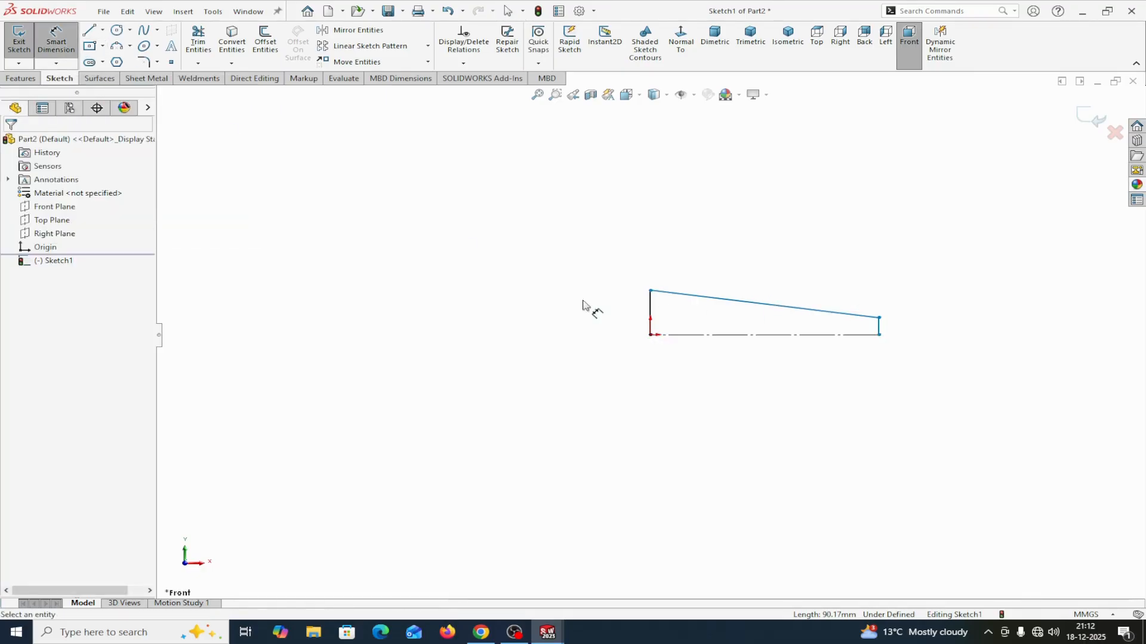
pyautogui.click(729, 335)
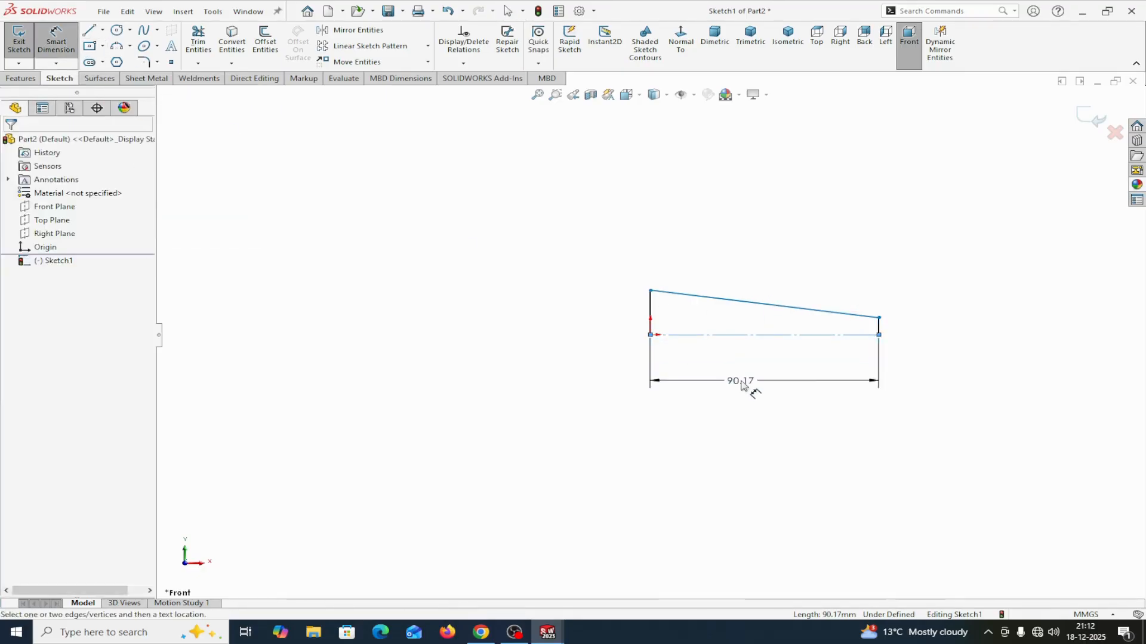
pyautogui.click(742, 381)
pyautogui.write('125')
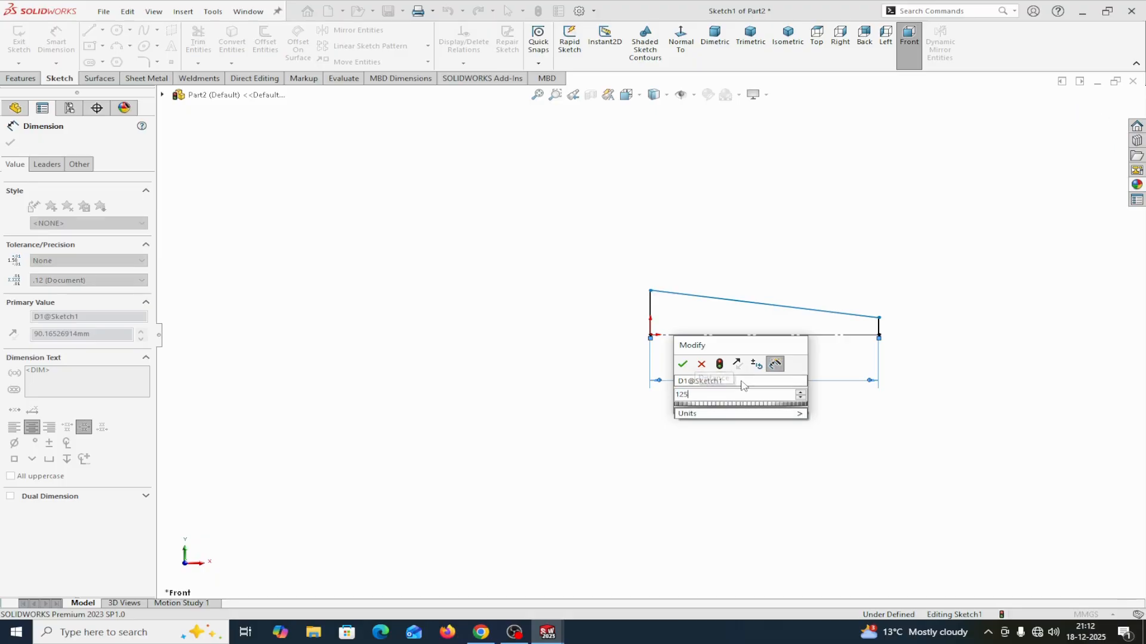
pyautogui.click(683, 364)
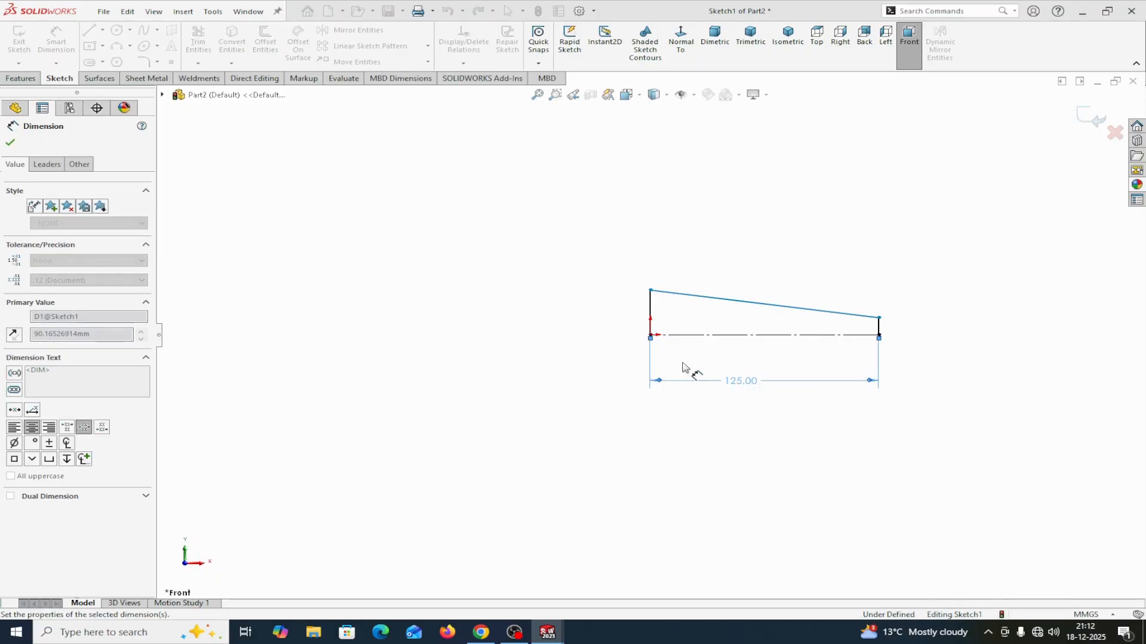
# Add a doubled diameter dimension of 12 mm across the centreline at the origin end of the profile.
pyautogui.click(651, 291)
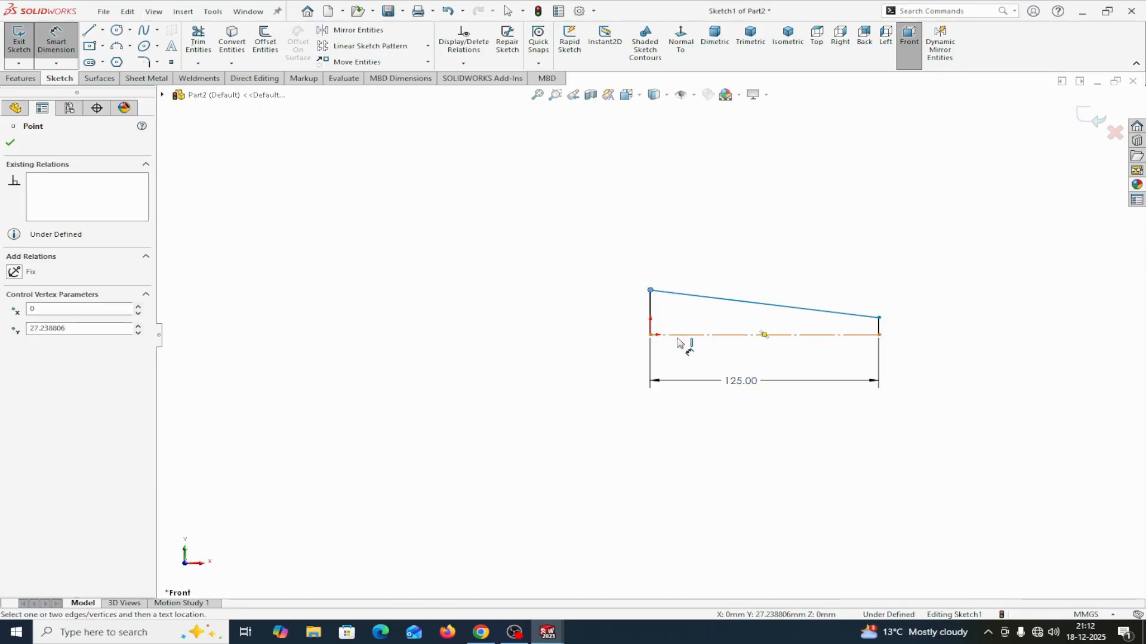
pyautogui.click(677, 335)
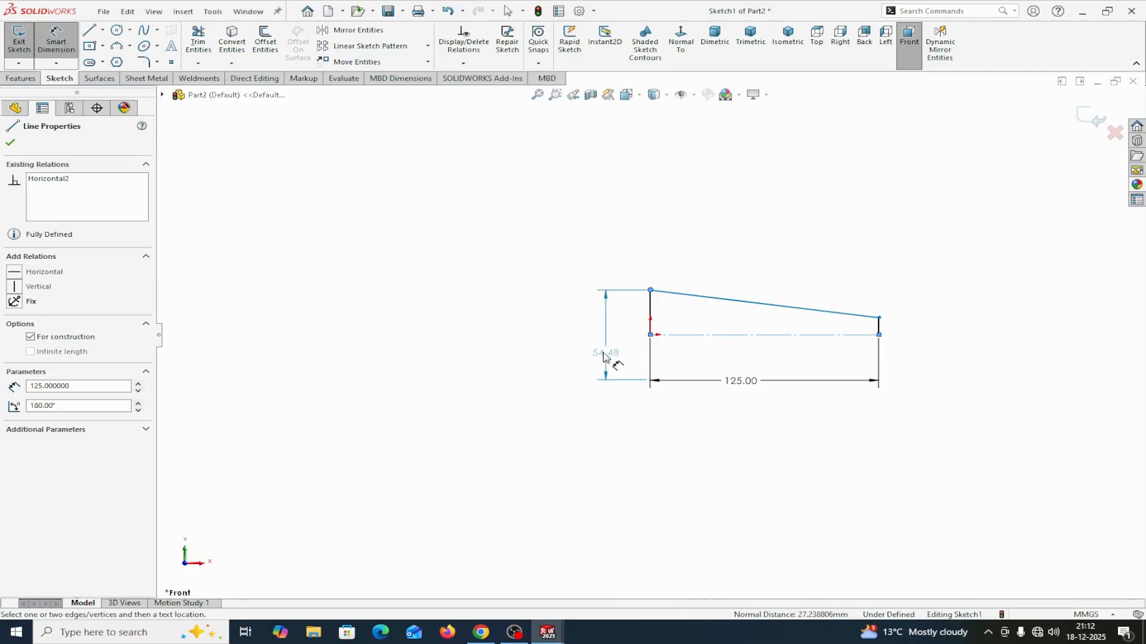
pyautogui.click(588, 358)
pyautogui.write('12')
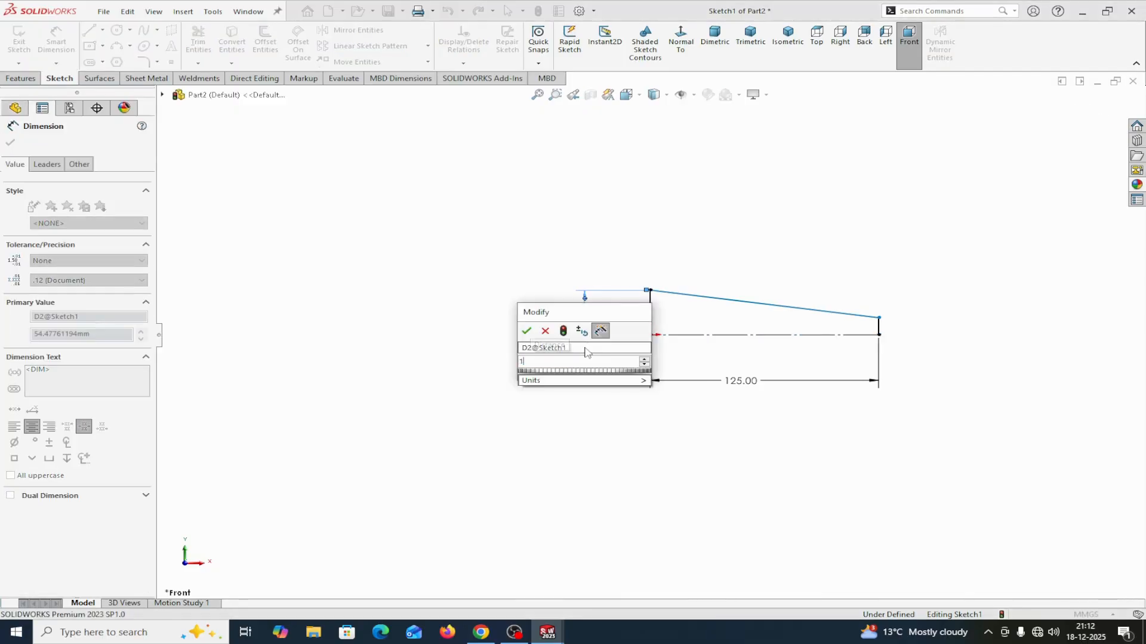
pyautogui.click(527, 334)
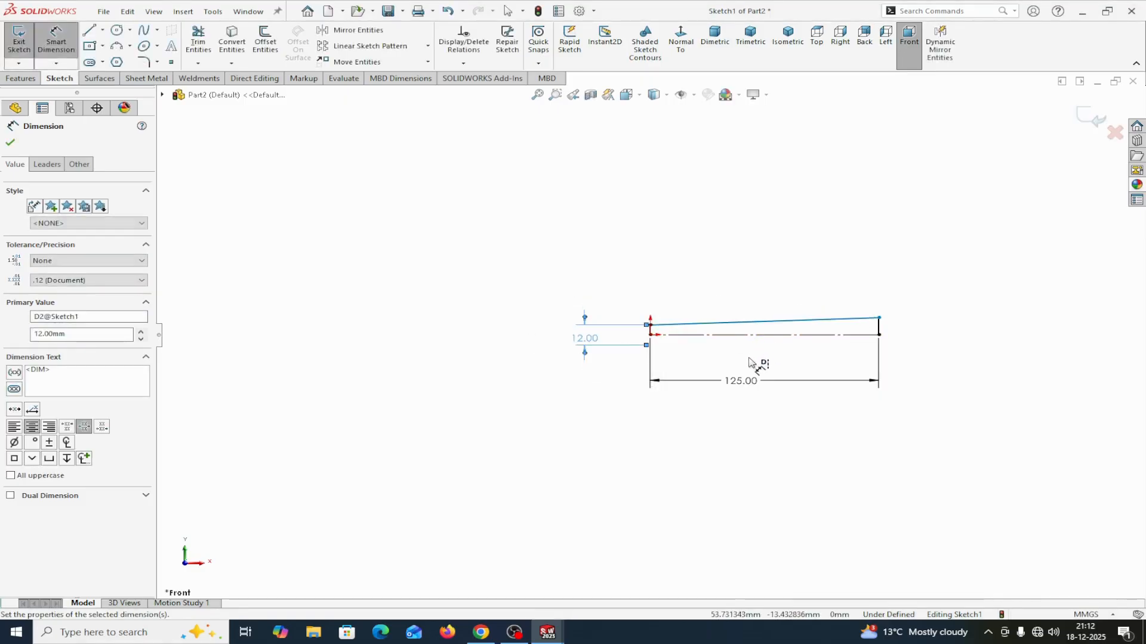
# Add a doubled diameter dimension of 8 mm across the centreline at the end away from the origin.
pyautogui.scroll(-2, 883, 331)
pyautogui.scroll(-1, 885, 331)
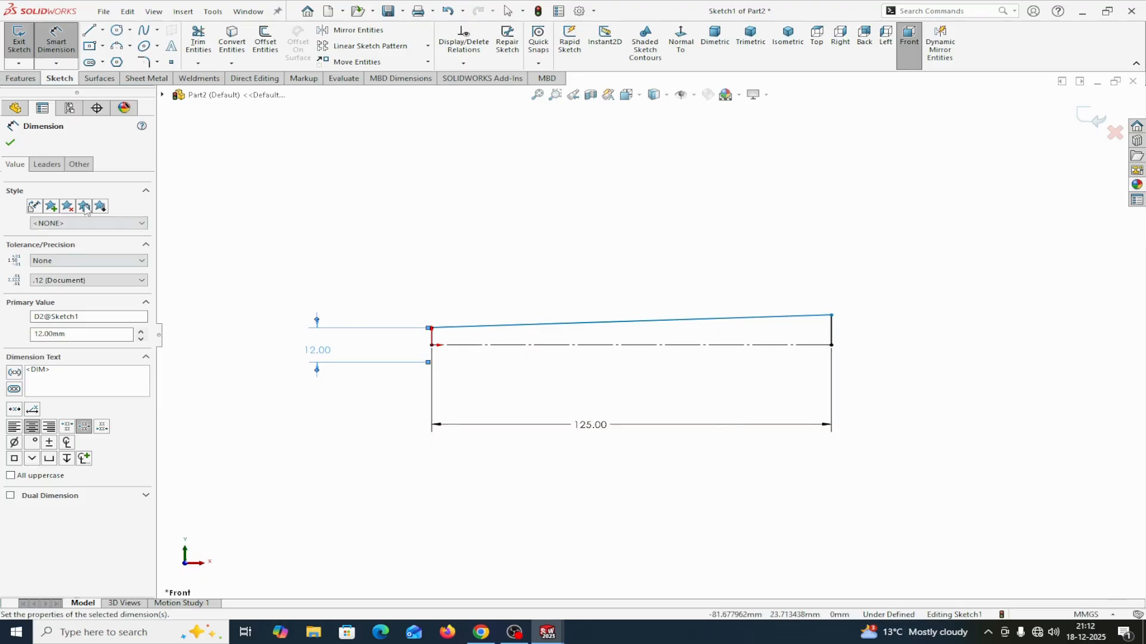
pyautogui.click(832, 318)
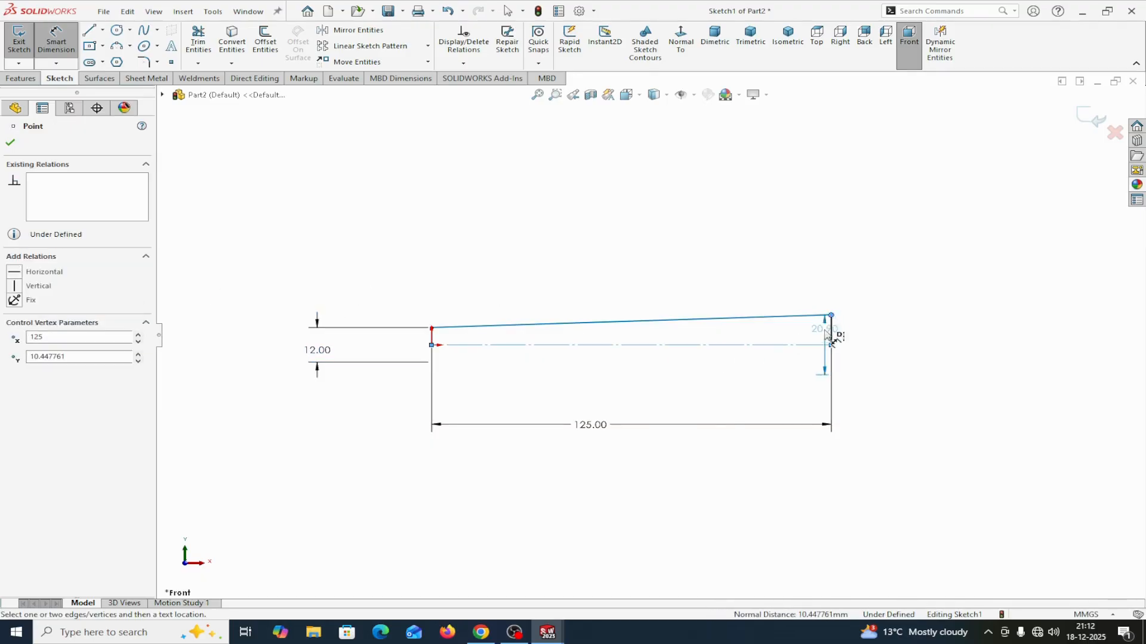
pyautogui.click(817, 347)
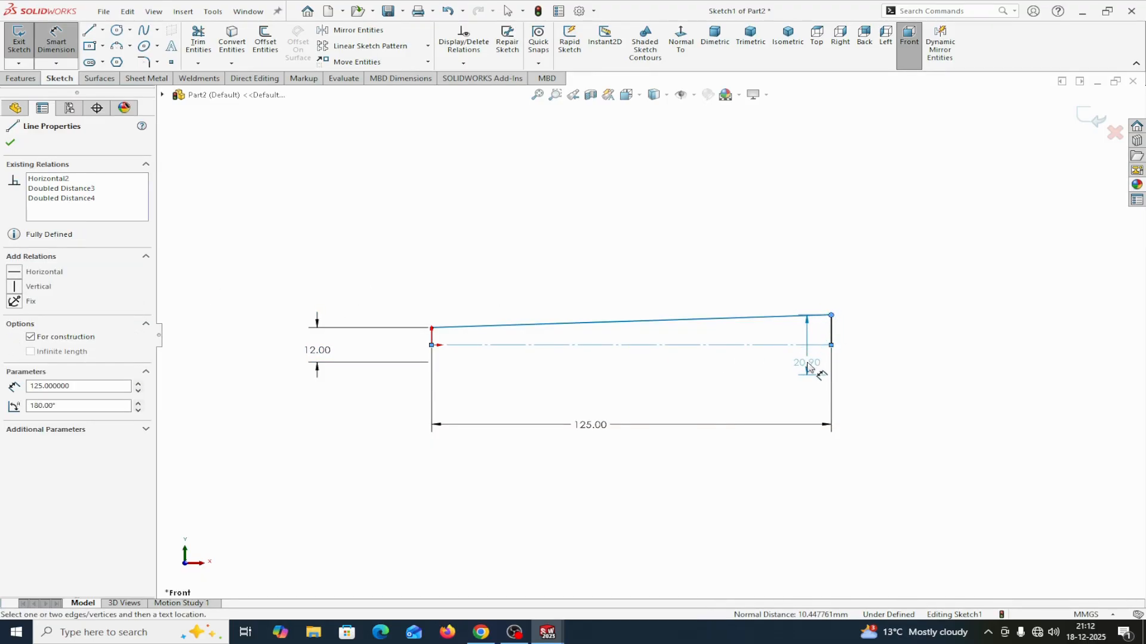
pyautogui.click(805, 358)
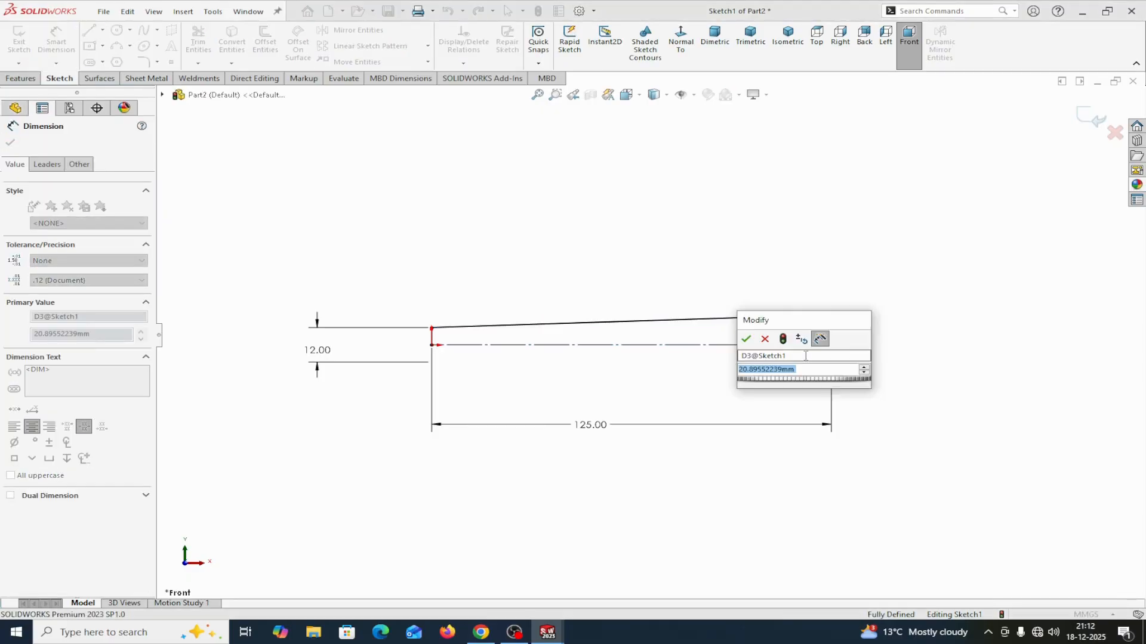
pyautogui.write('8')
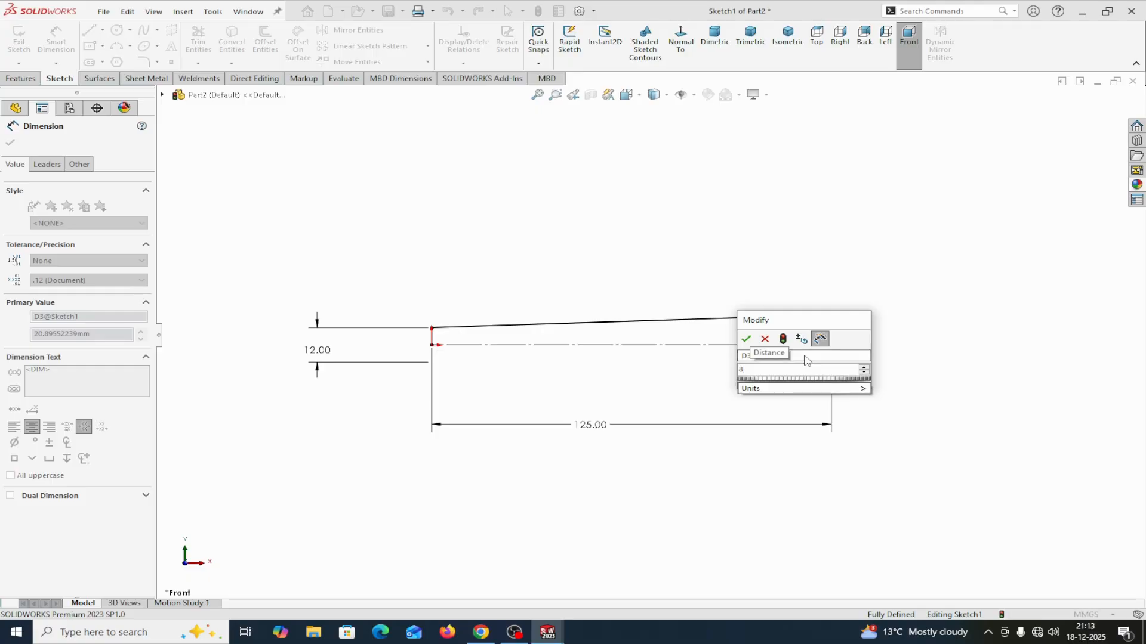
pyautogui.click(746, 339)
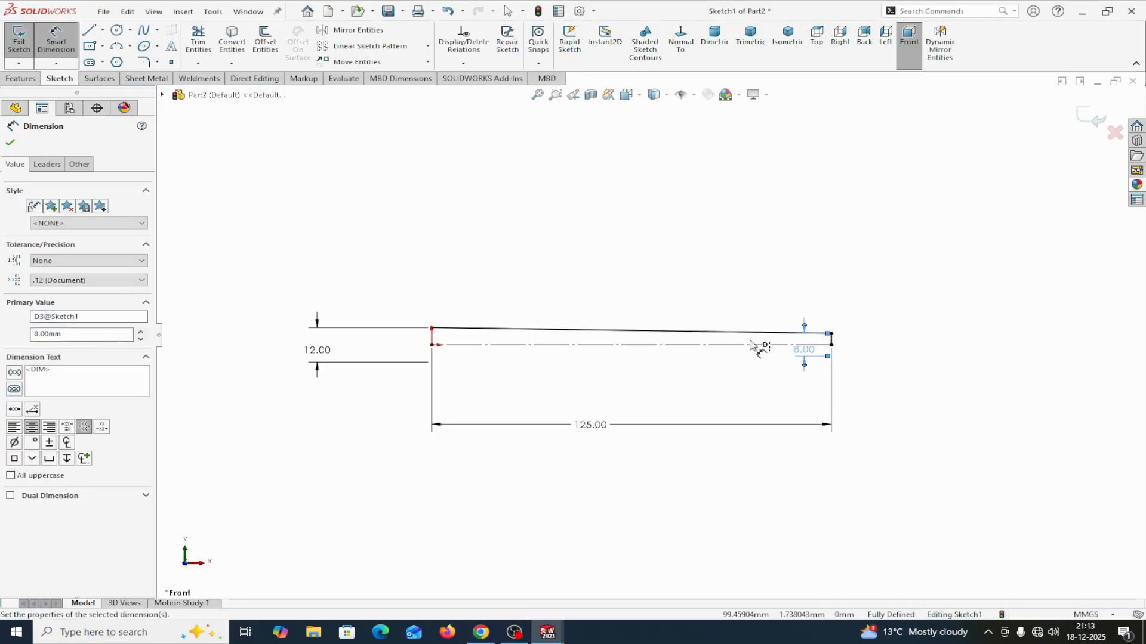
# Move the 8 mm diameter dimension outside the far end of the profile and finish dimensioning.
pyautogui.scroll(-3, 833, 393)
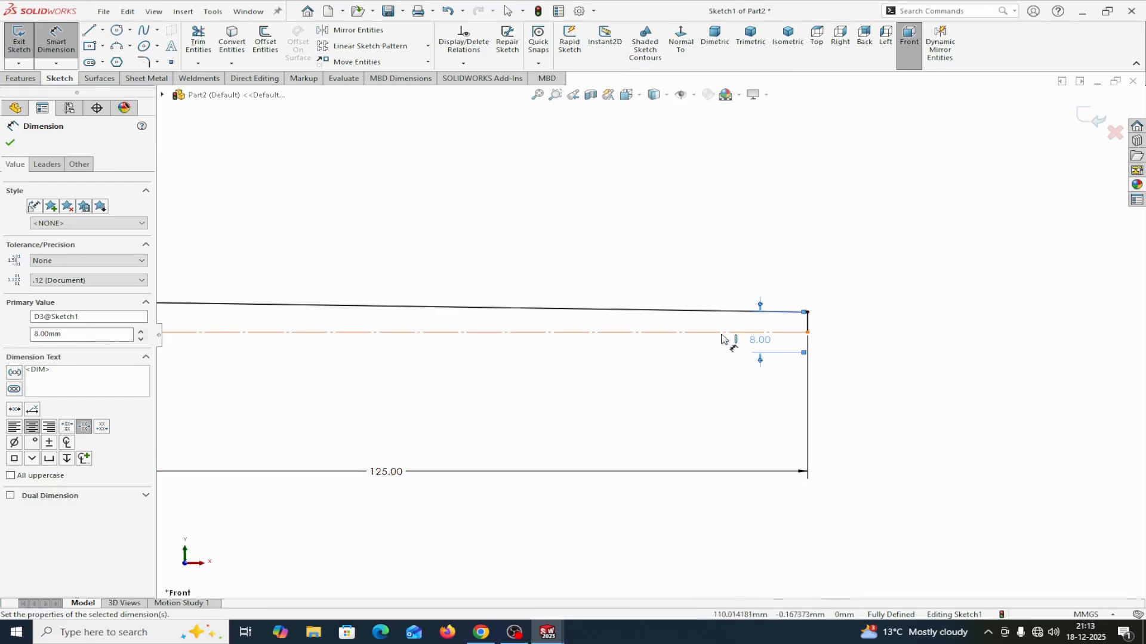
pyautogui.moveTo(760, 356); pyautogui.dragTo(855, 348)
pyautogui.scroll(2, 875, 401)
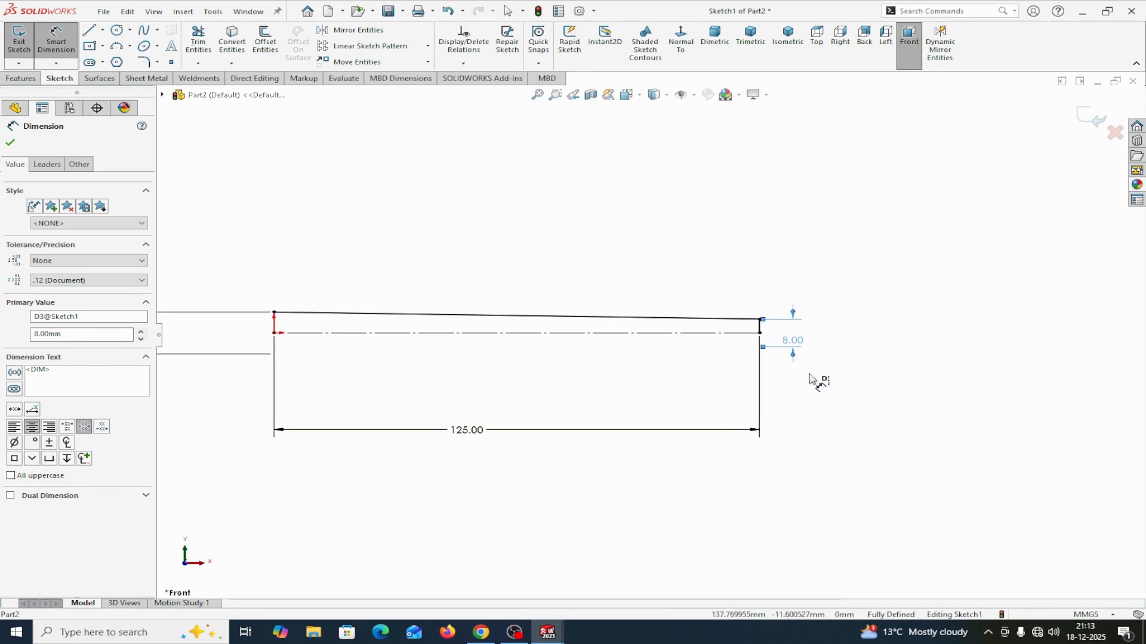
pyautogui.scroll(2, 649, 382)
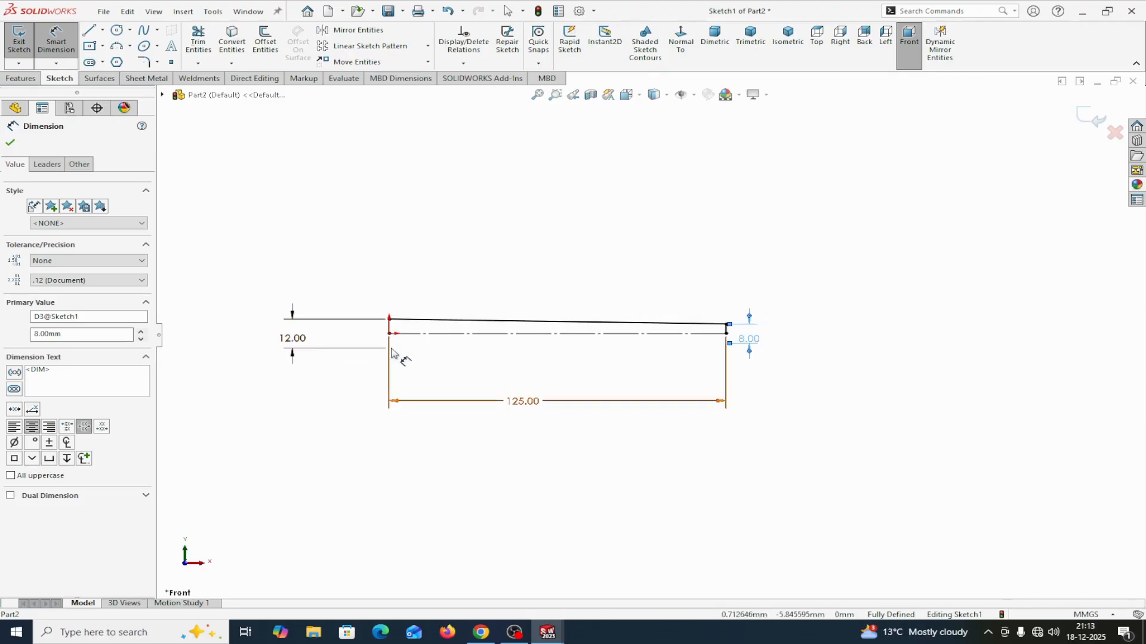
pyautogui.click(10, 144)
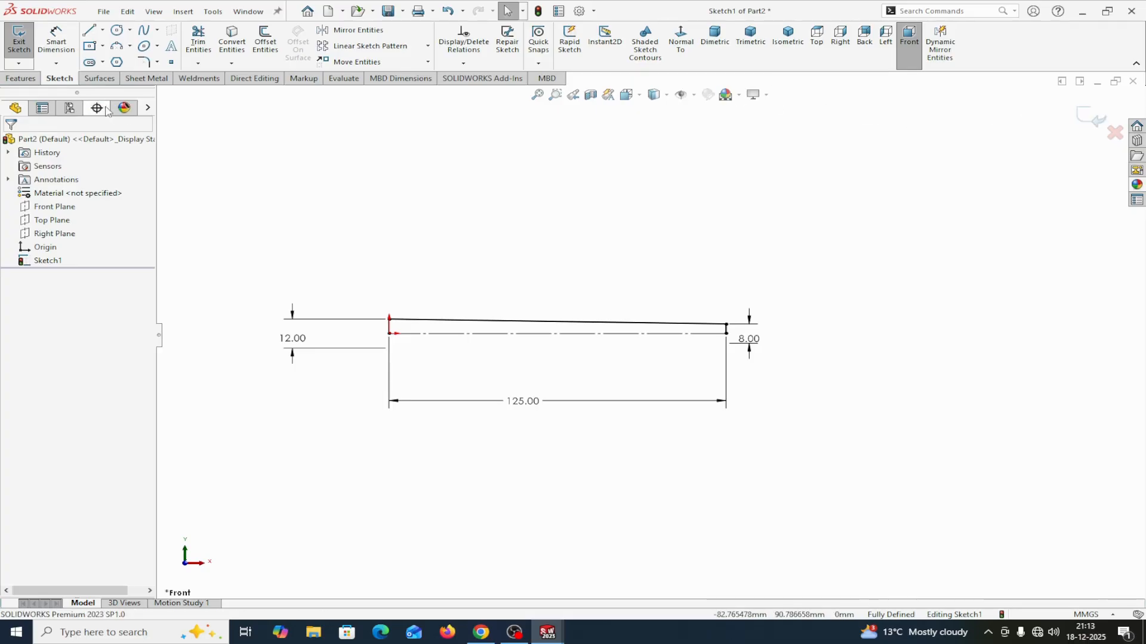
pyautogui.click(23, 77)
pyautogui.click(29, 52)
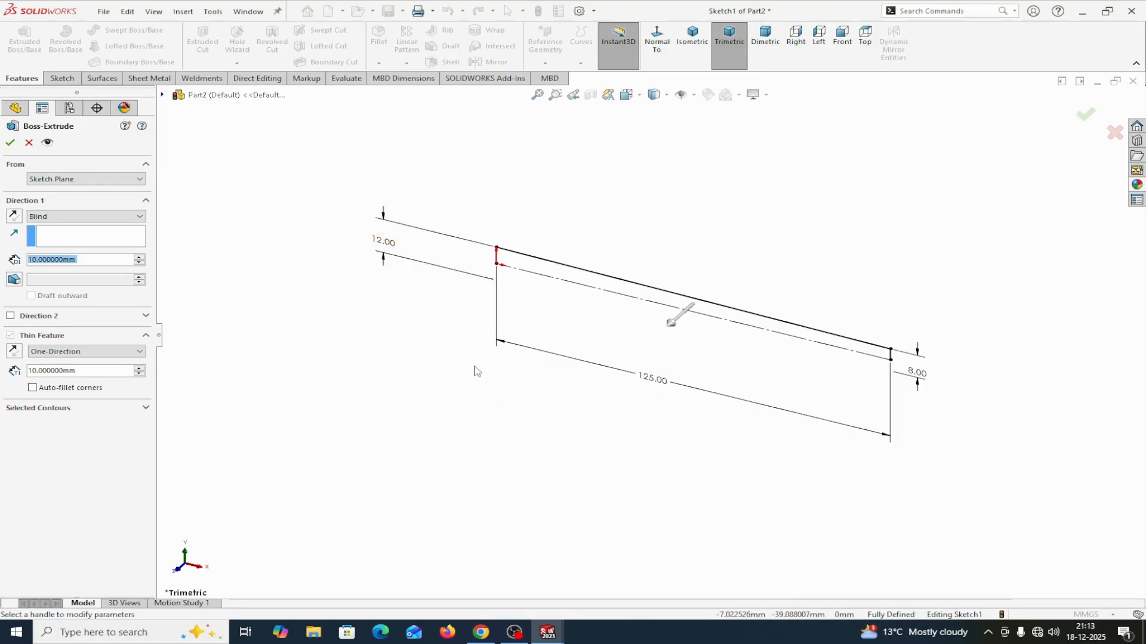
pyautogui.click(29, 142)
# Revolve the tapered profile 360° about its centreline, letting the open sketch be closed automatically.
pyautogui.click(65, 43)
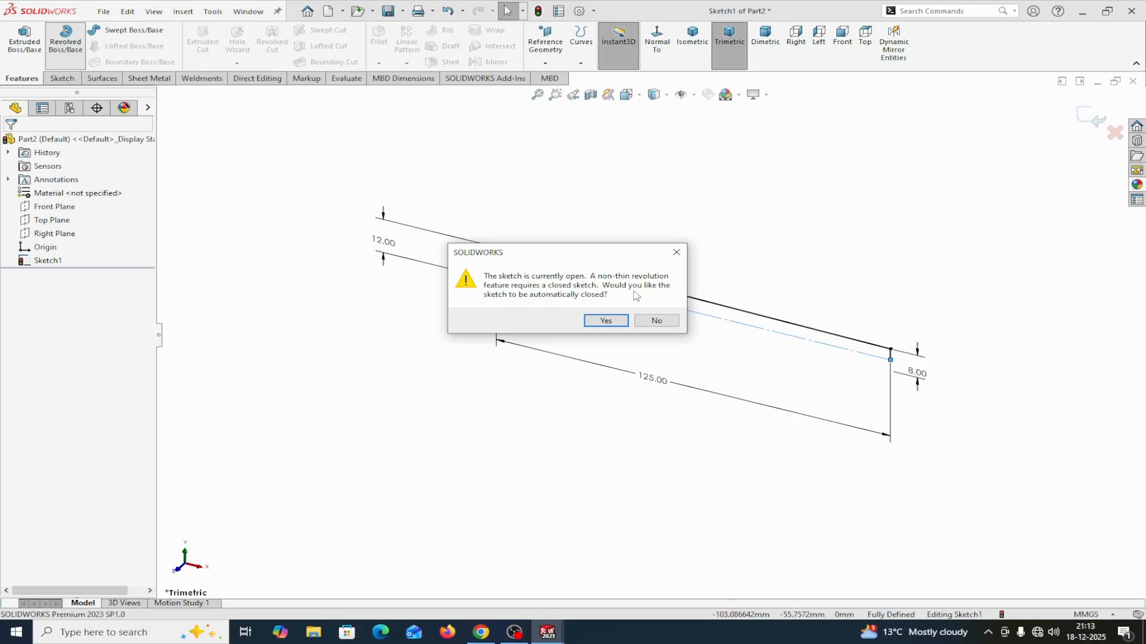
pyautogui.click(605, 321)
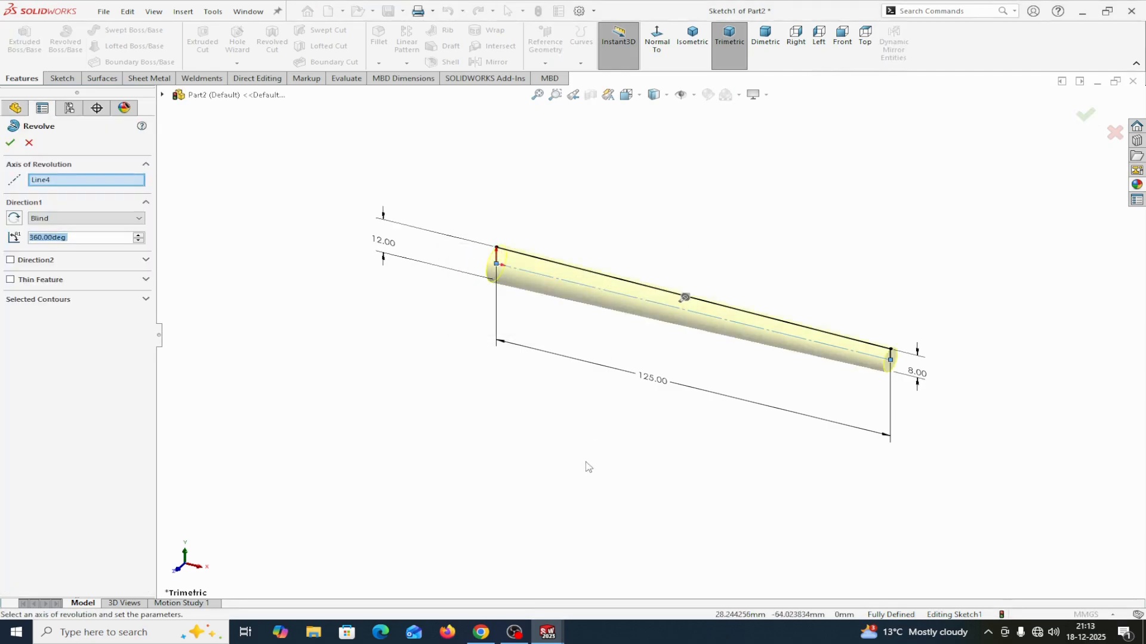
pyautogui.click(10, 144)
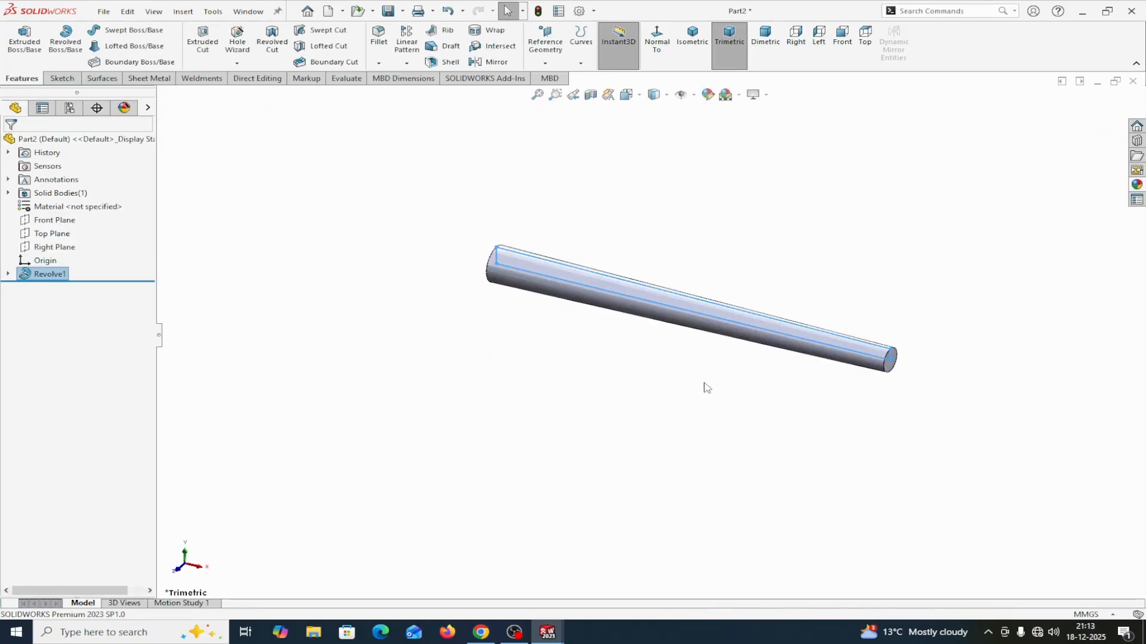
# Fillet the circular edge at the 8 mm end of the tapered shaft with a 3 mm radius.
pyautogui.click(379, 64)
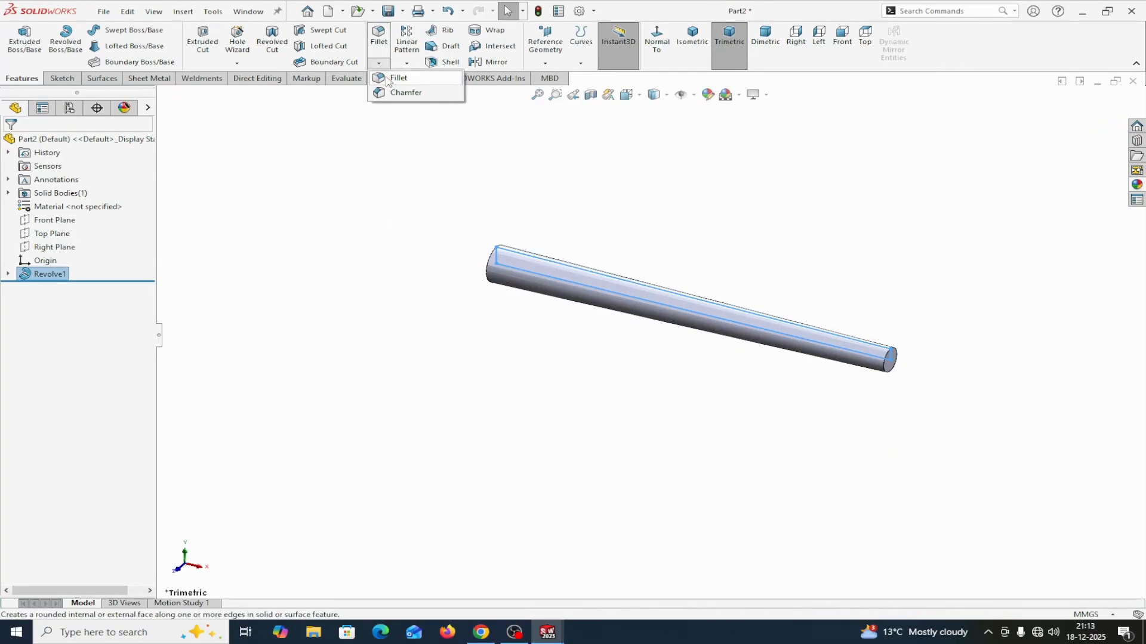
pyautogui.click(394, 77)
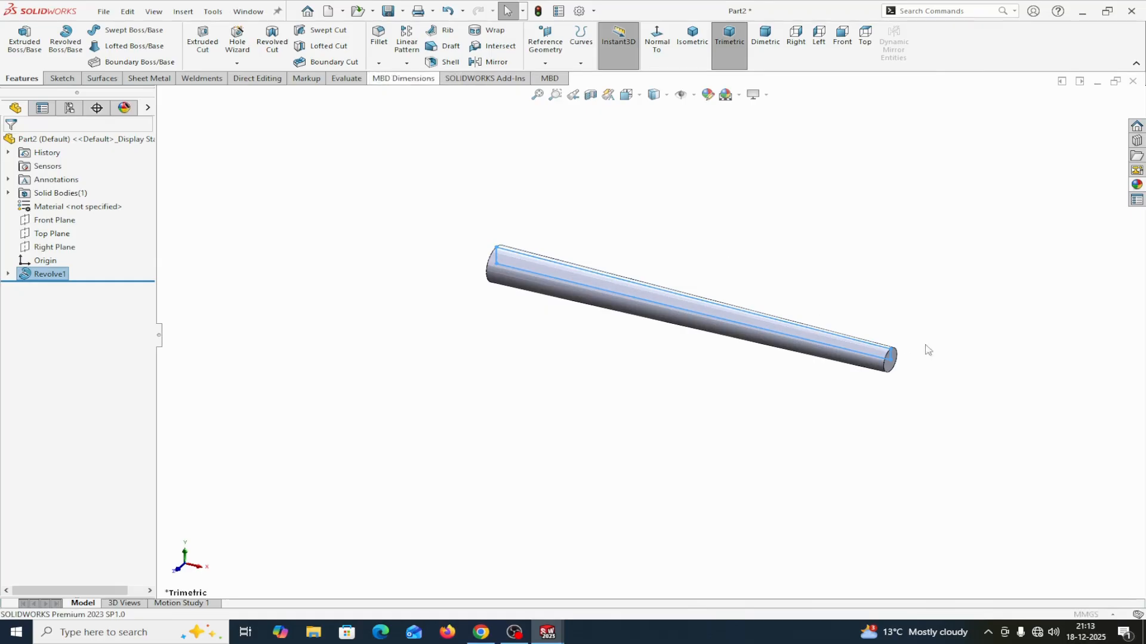
pyautogui.click(890, 357)
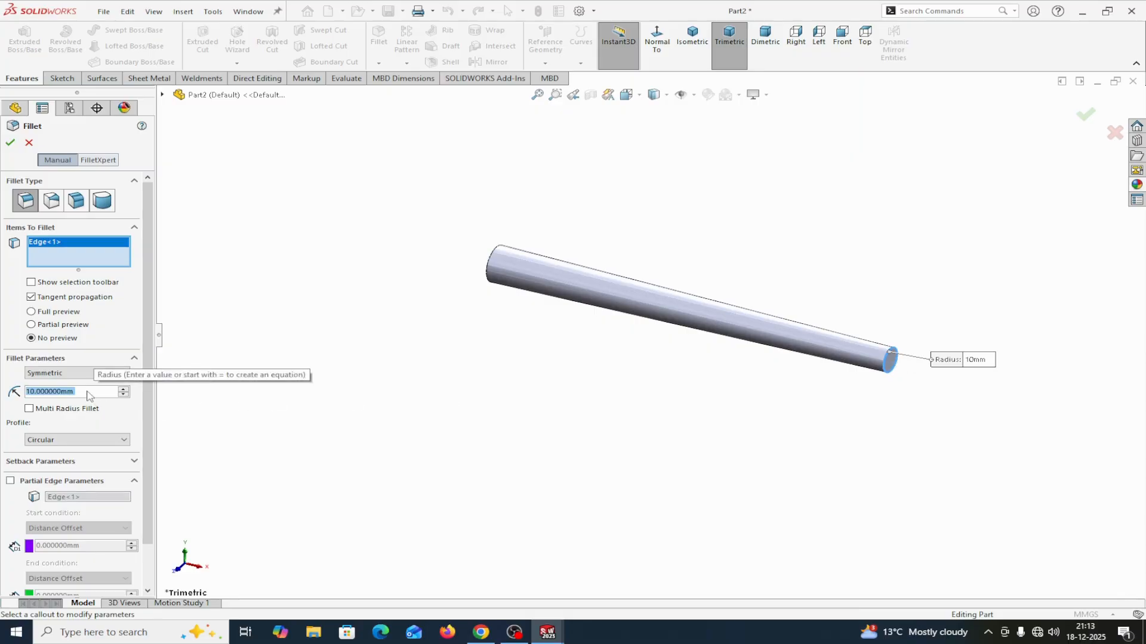
pyautogui.write('3')
pyautogui.press('Return')
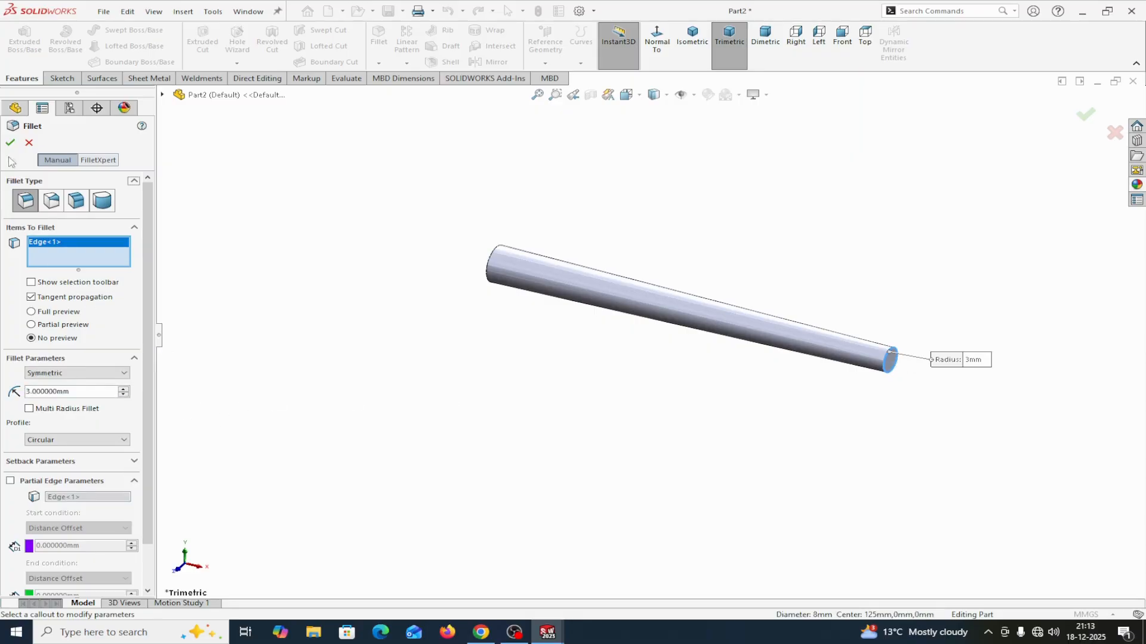
pyautogui.click(10, 143)
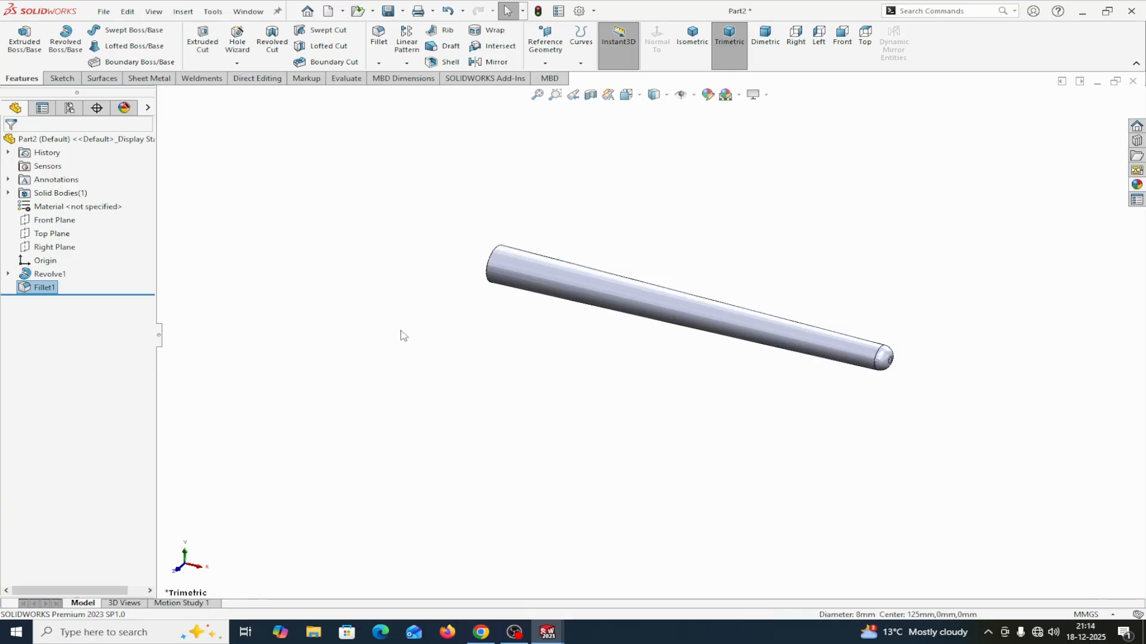
# Sketch a rectangle about 7.6 mm long and 11.5 mm high on the Front Plane, from the origin outward beyond the shaft's wide end.
pyautogui.moveTo(399, 333); pyautogui.dragTo(524, 393, button='middle')
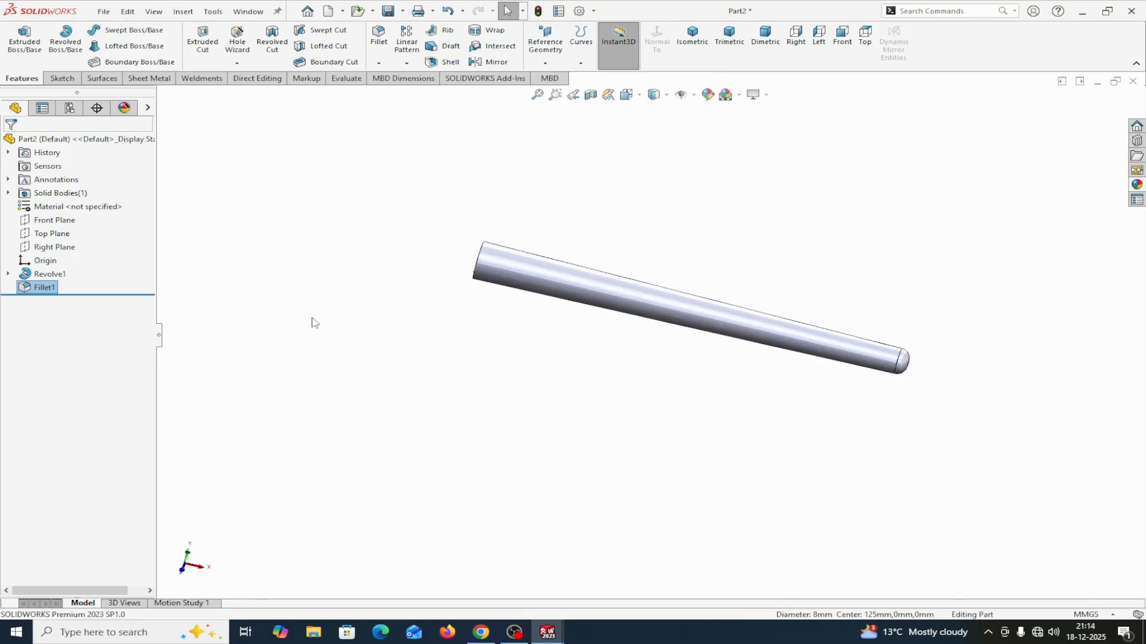
pyautogui.click(54, 221)
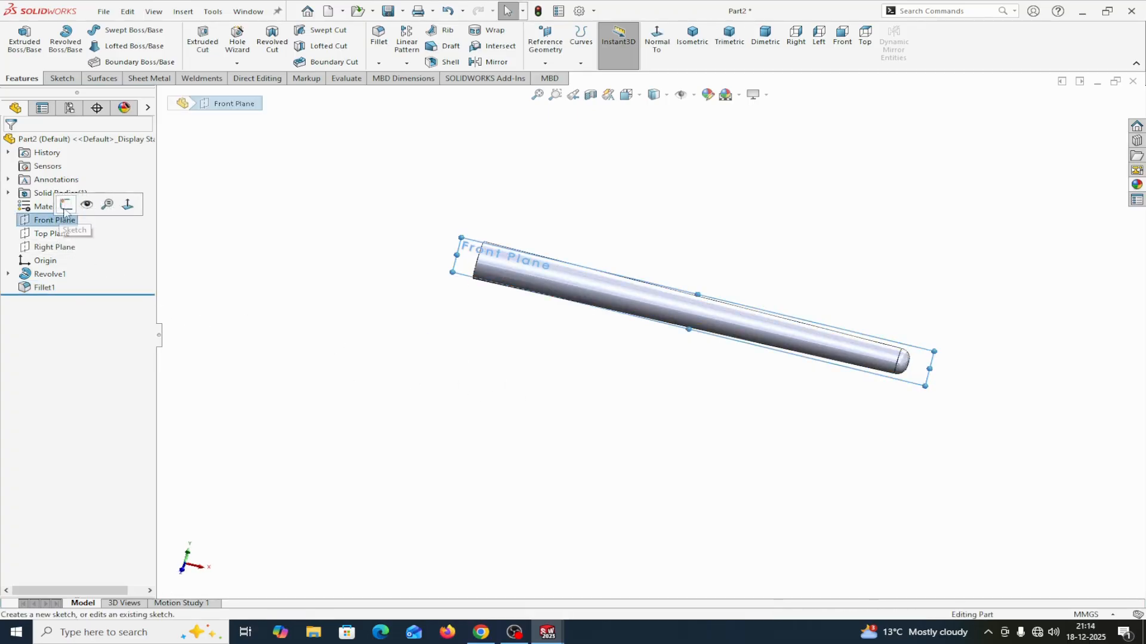
pyautogui.click(65, 205)
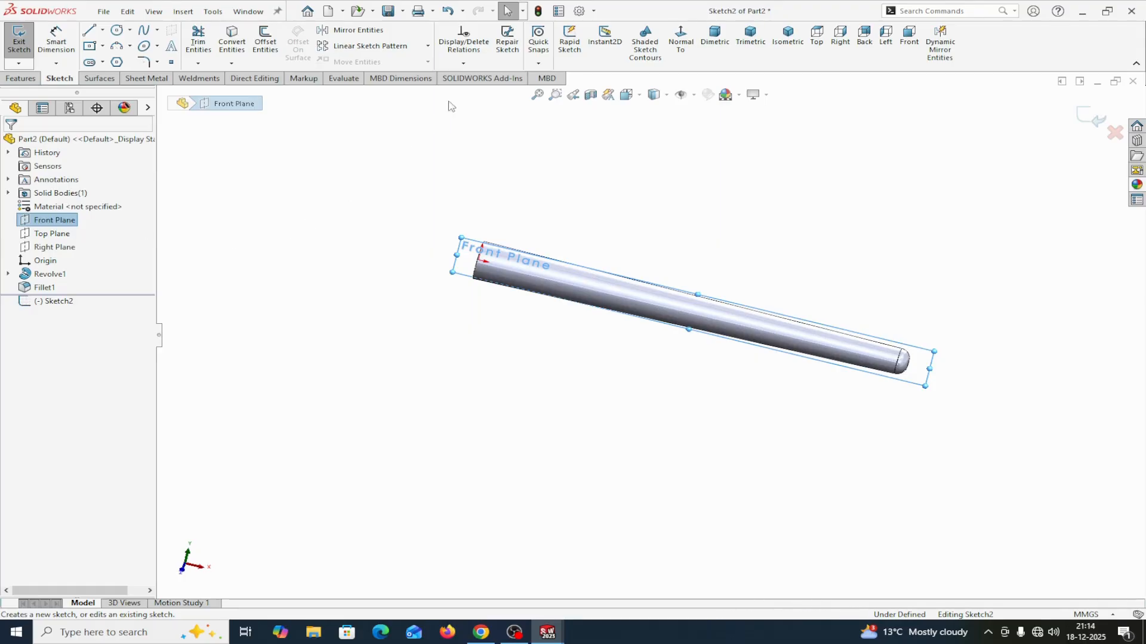
pyautogui.click(680, 37)
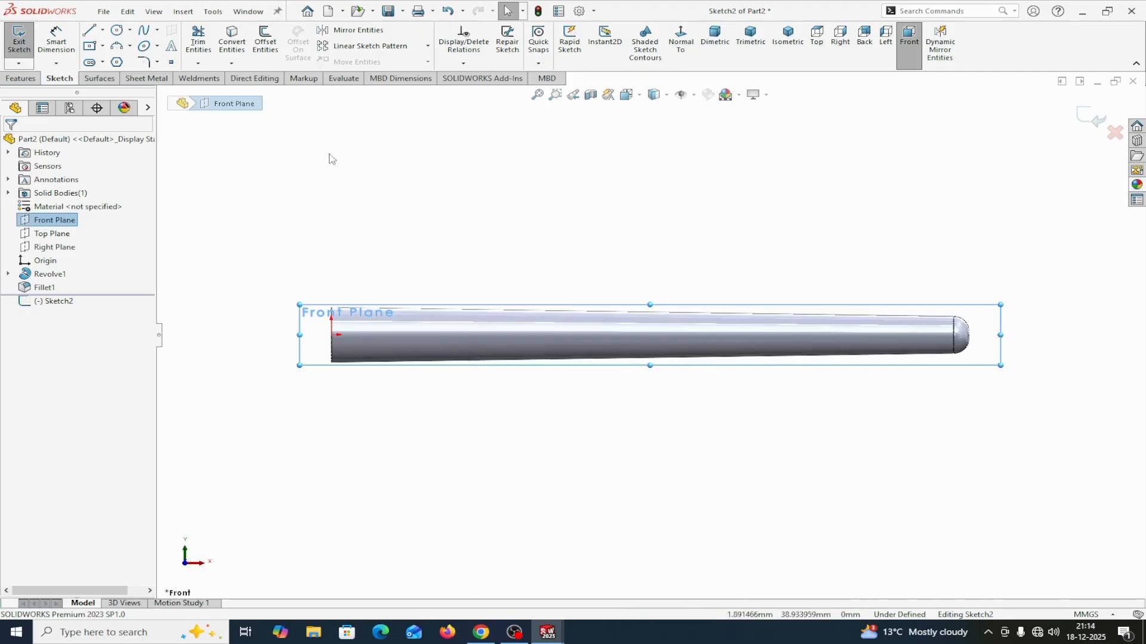
pyautogui.click(89, 31)
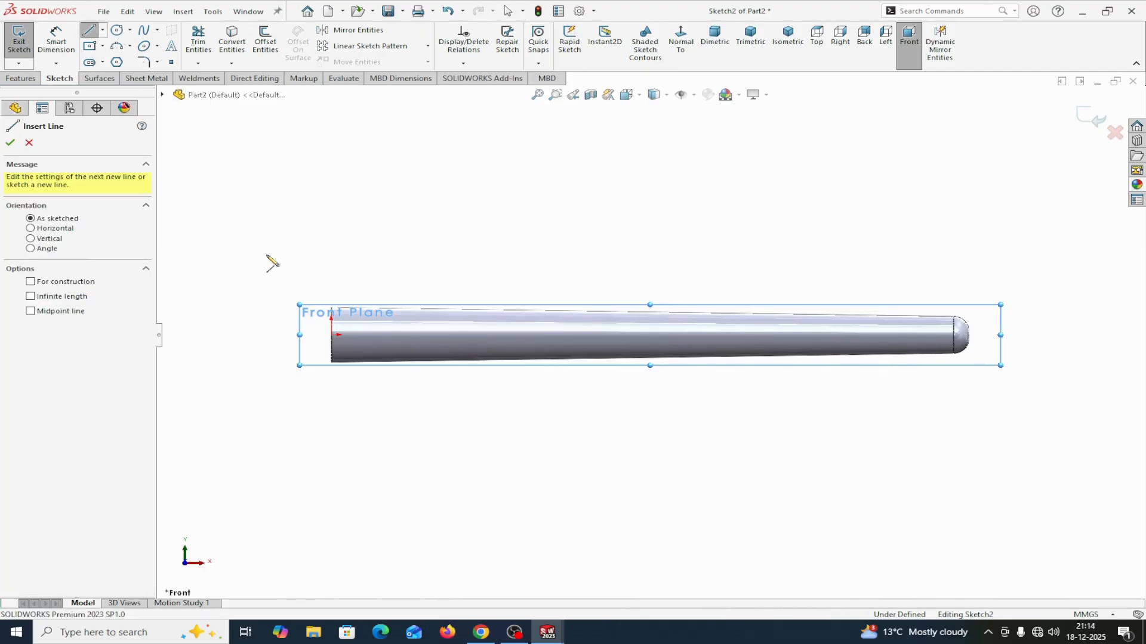
pyautogui.click(331, 335)
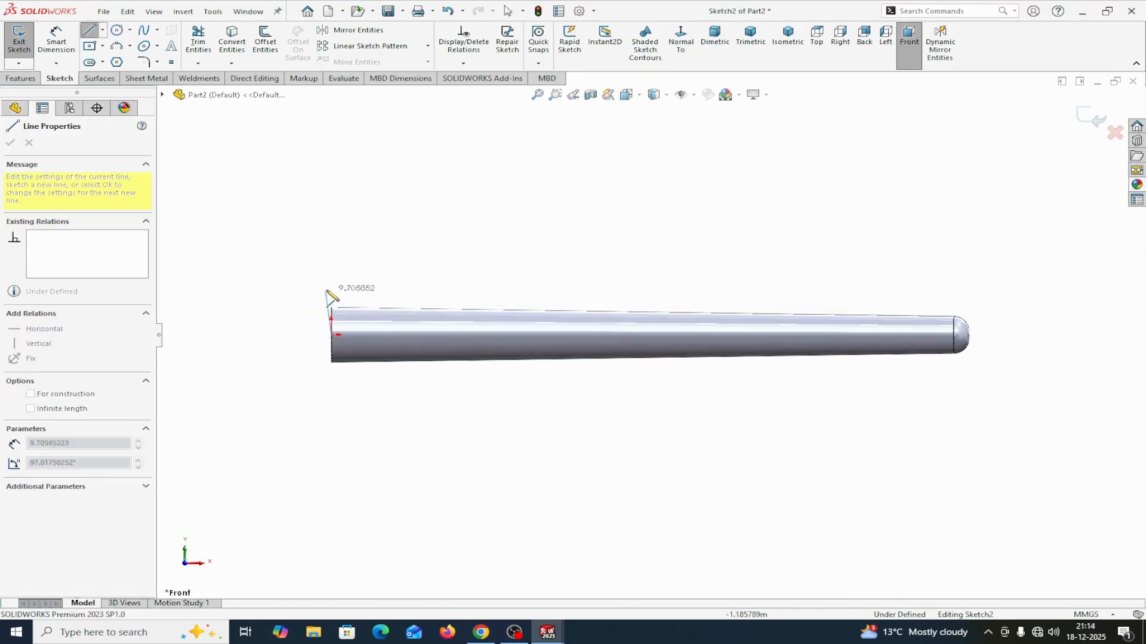
pyautogui.click(292, 282)
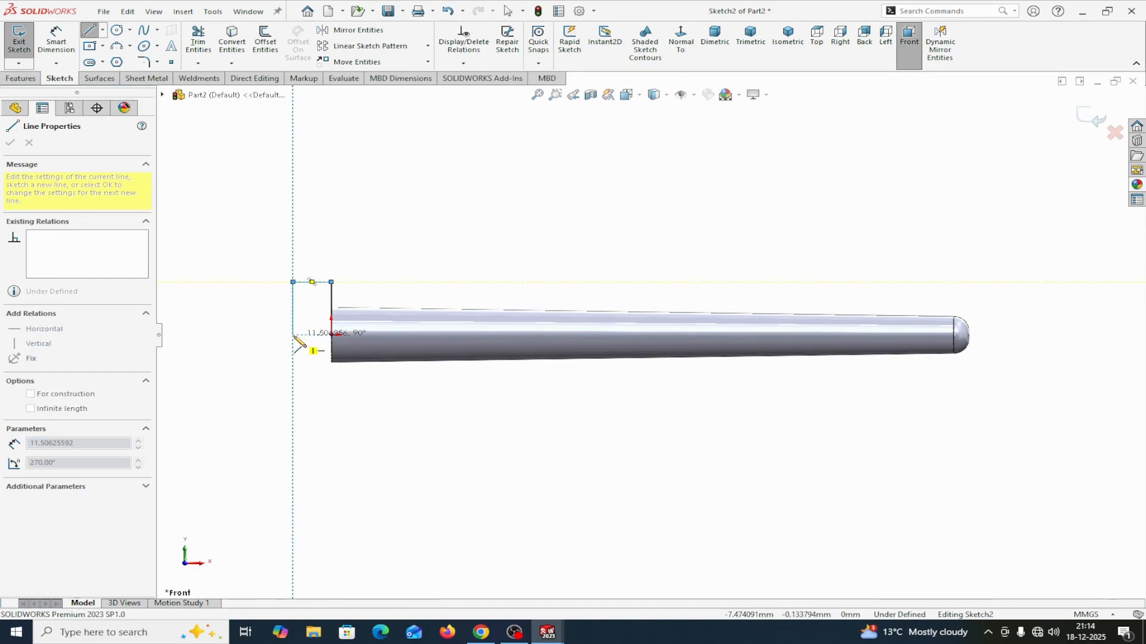
pyautogui.click(292, 335)
pyautogui.click(332, 334)
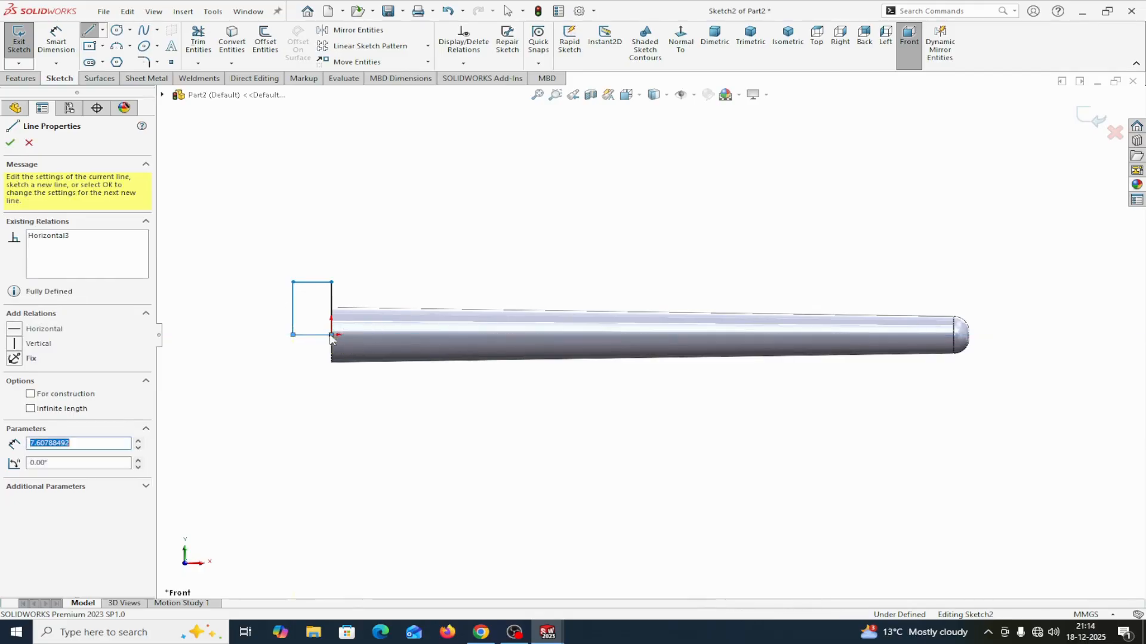
# Finish the line chain and turn the rectangle's side along the shaft axis into construction geometry.
pyautogui.rightClick(330, 337)
pyautogui.click(357, 344)
pyautogui.click(316, 336)
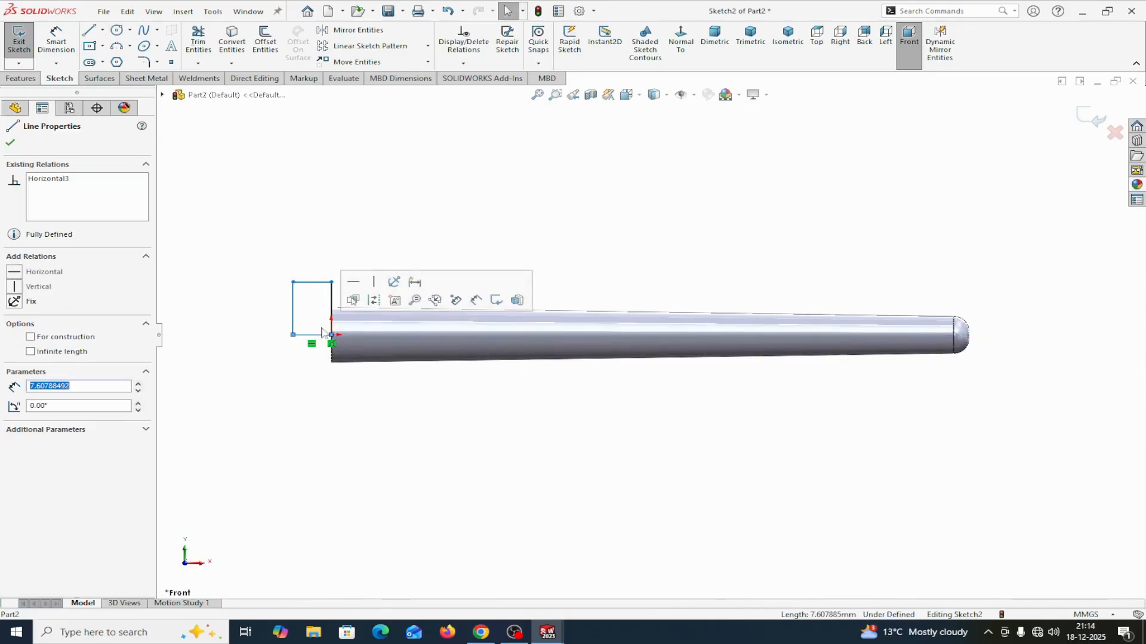
pyautogui.click(371, 302)
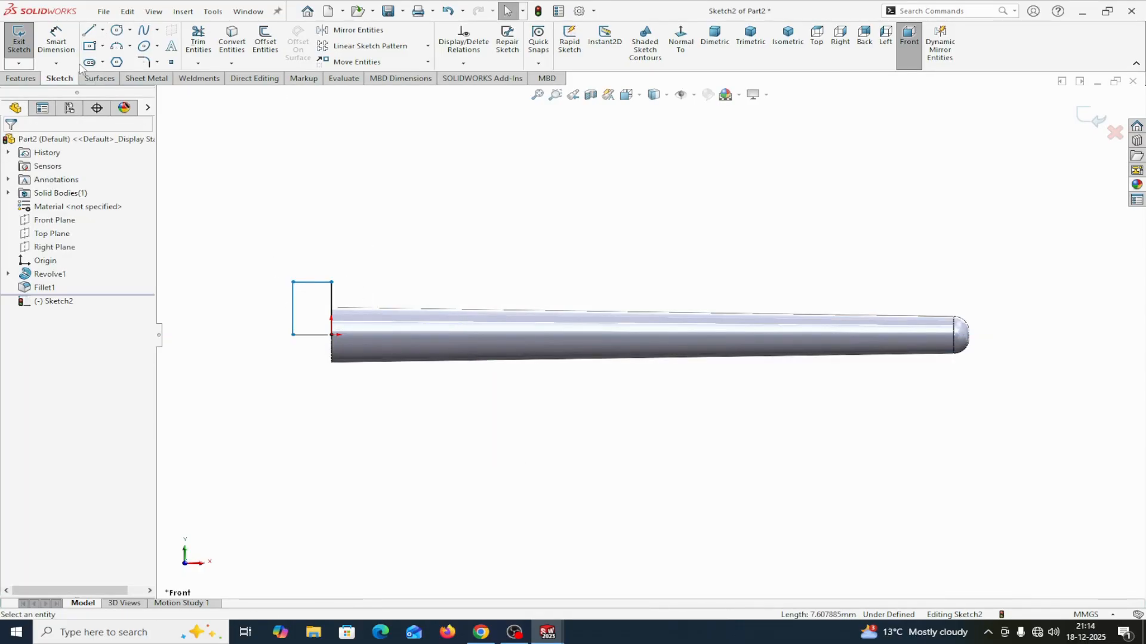
pyautogui.click(56, 39)
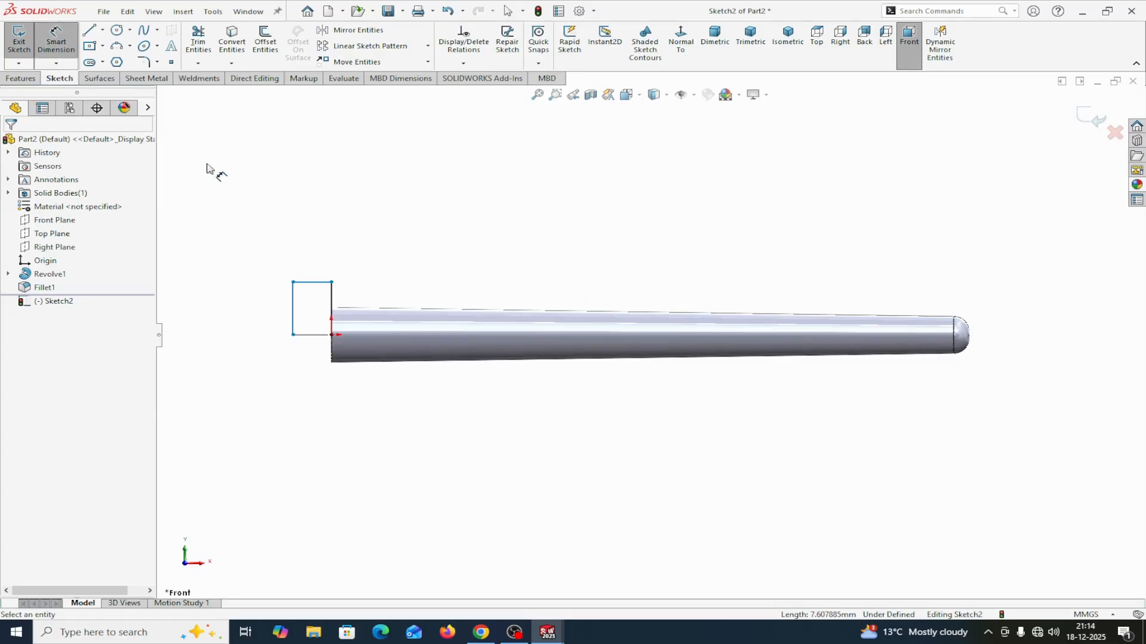
pyautogui.click(293, 283)
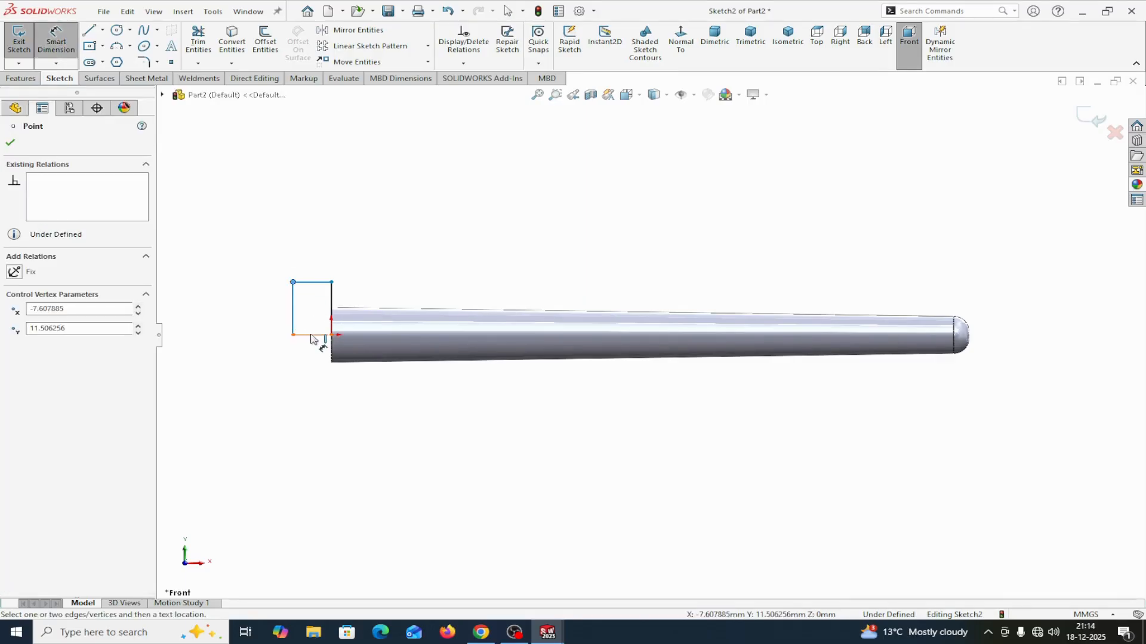
pyautogui.click(311, 336)
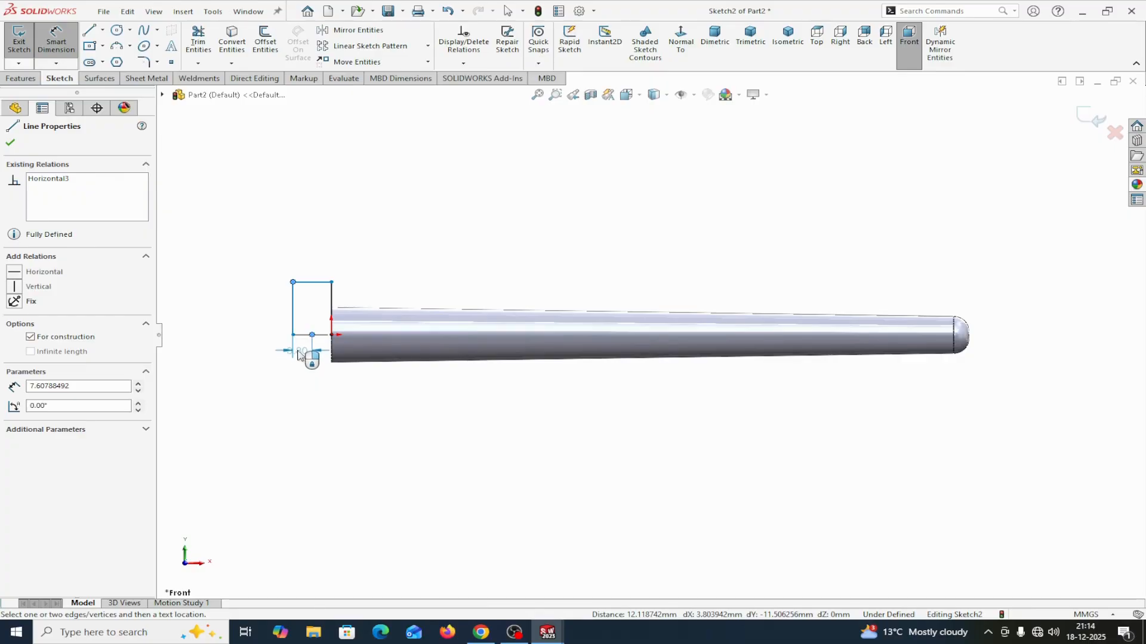
pyautogui.press('Escape')
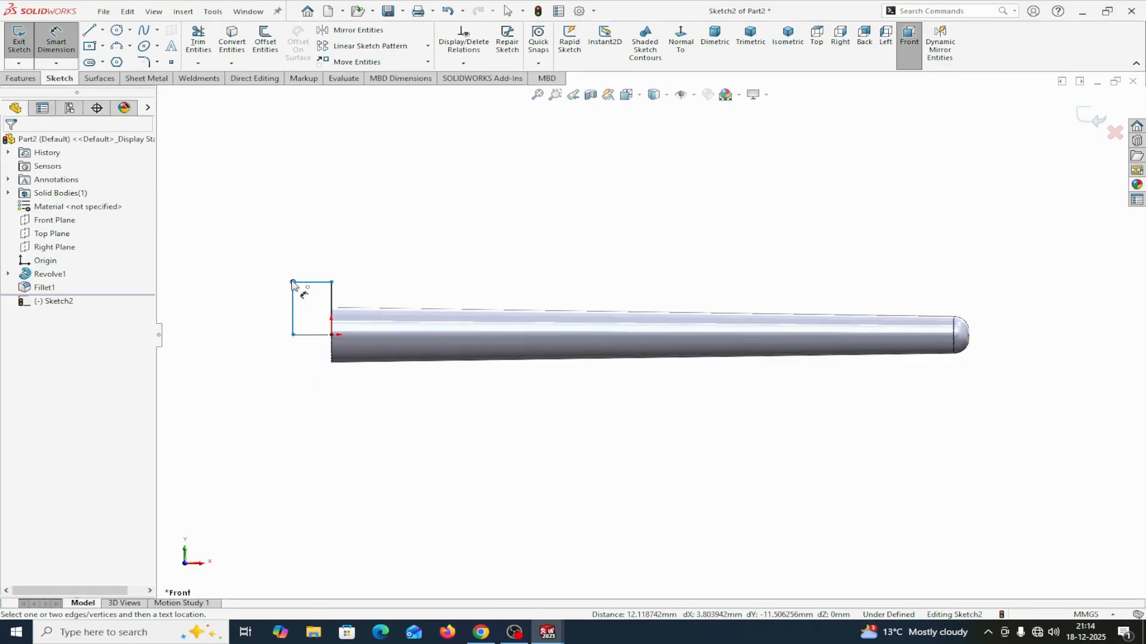
# Add a doubled diameter dimension of 20 mm from the rectangle's outer corner across the construction line.
pyautogui.click(293, 283)
pyautogui.click(306, 336)
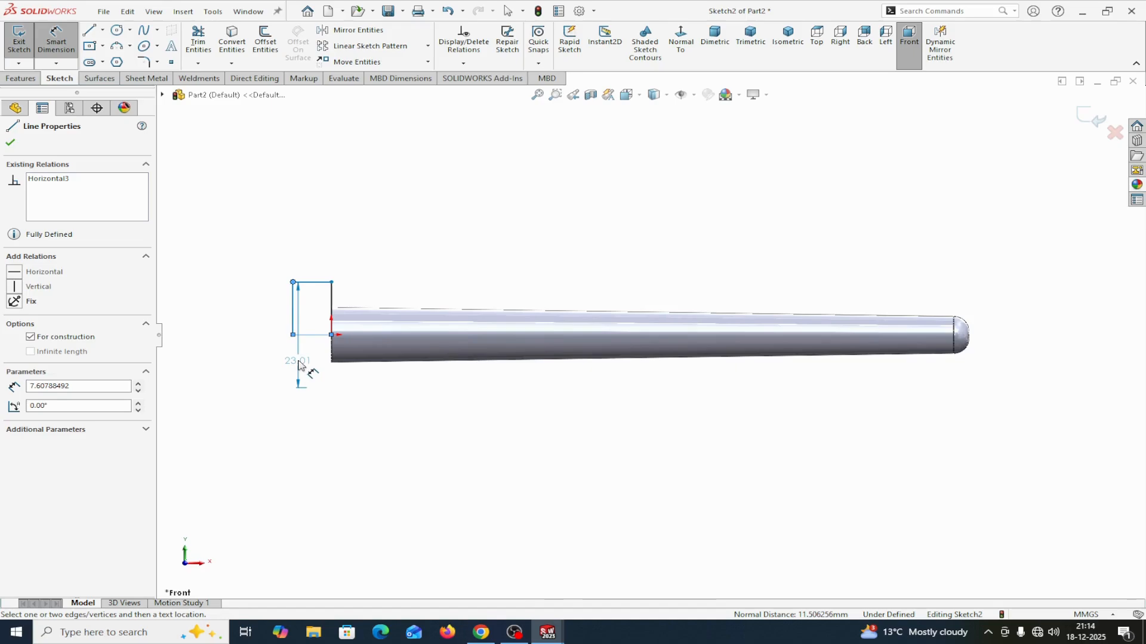
pyautogui.click(243, 348)
pyautogui.write('20')
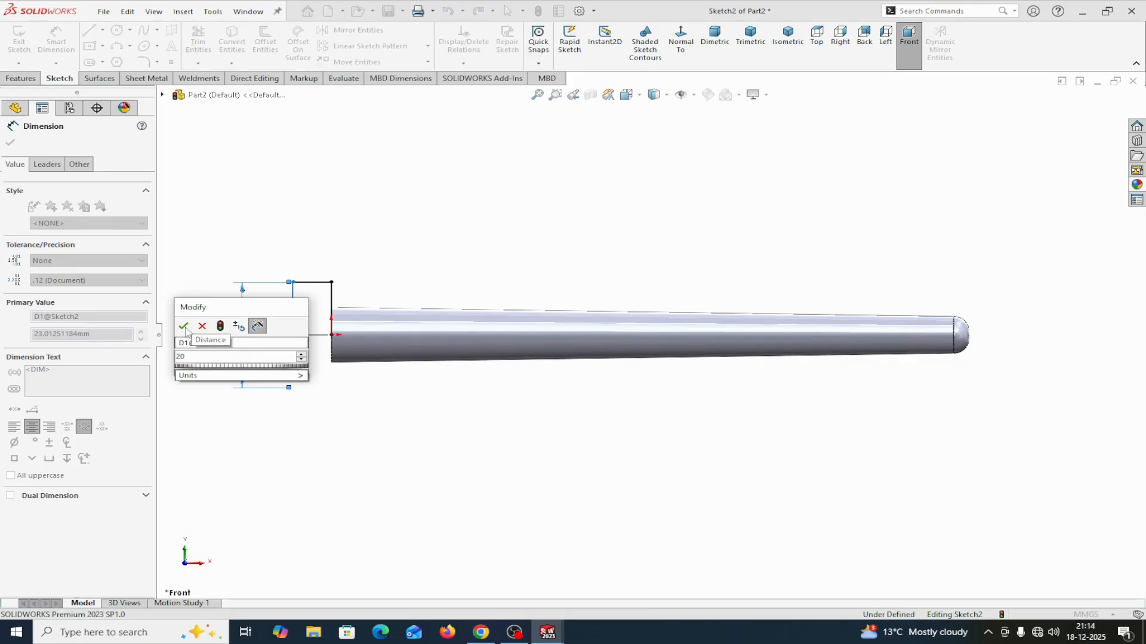
pyautogui.click(184, 326)
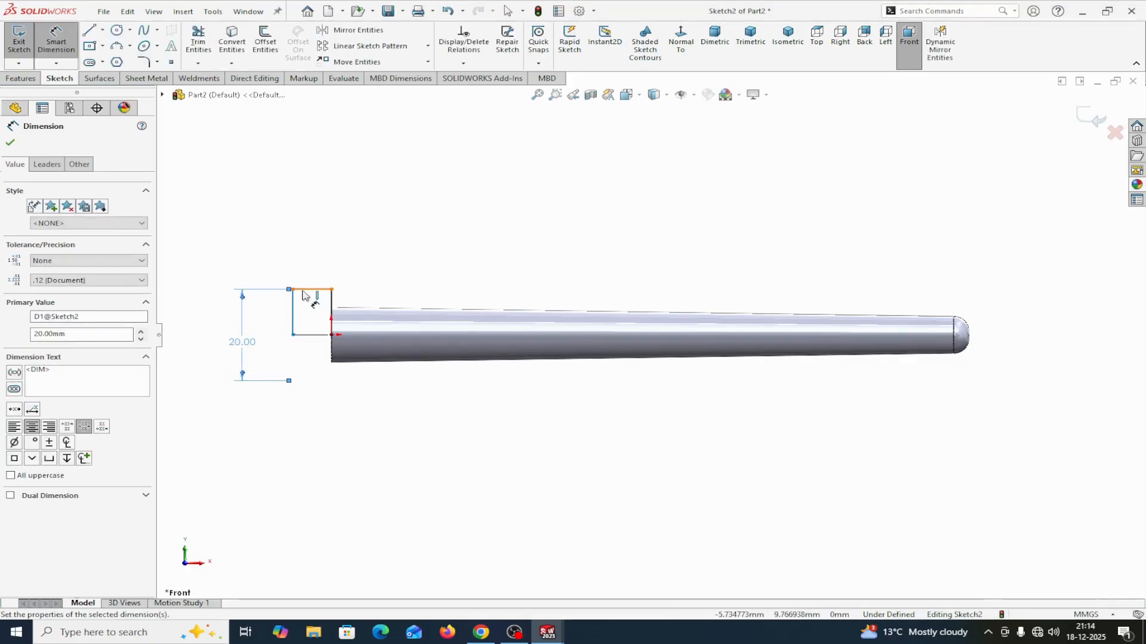
# Dimension the rectangle's length along the shaft axis as 20 mm and finish dimensioning.
pyautogui.click(309, 290)
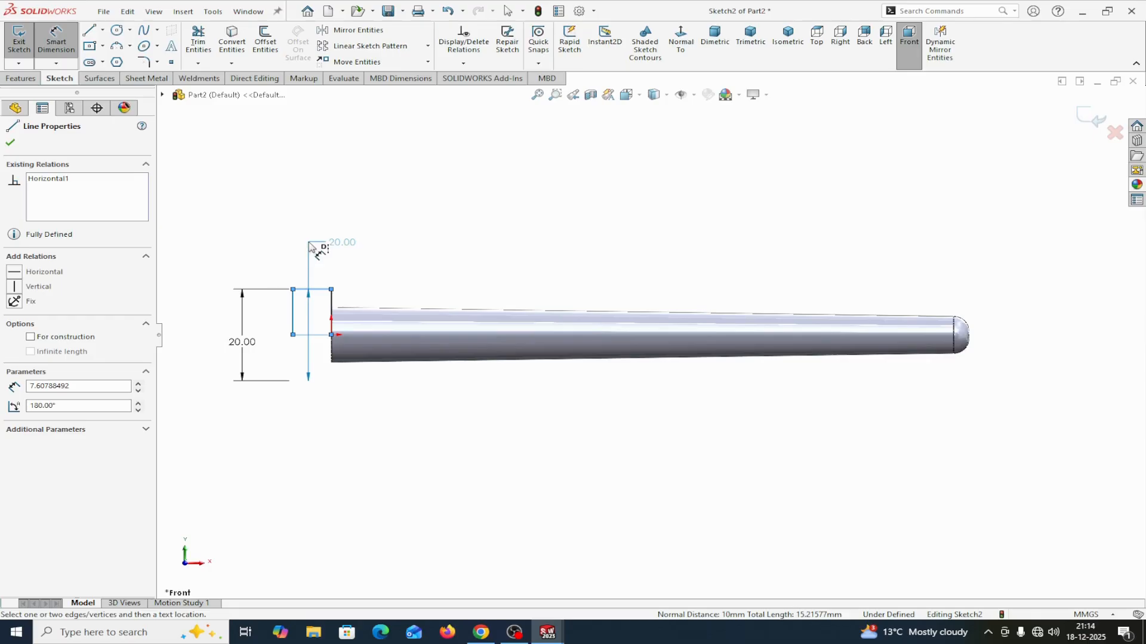
pyautogui.press('Escape')
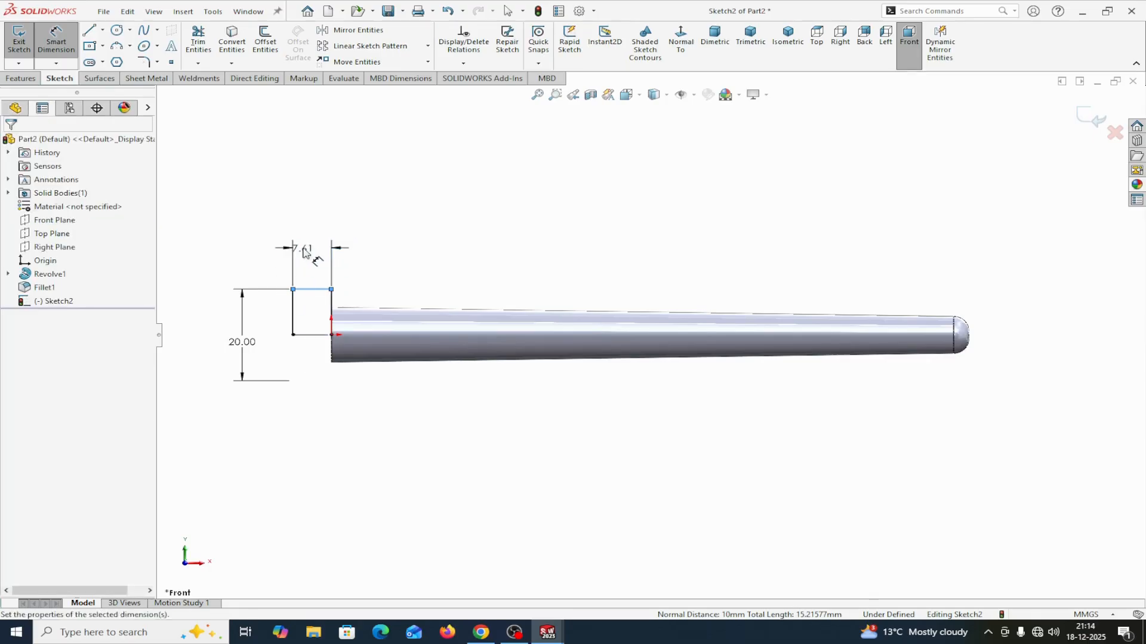
pyautogui.click(304, 251)
pyautogui.write('20')
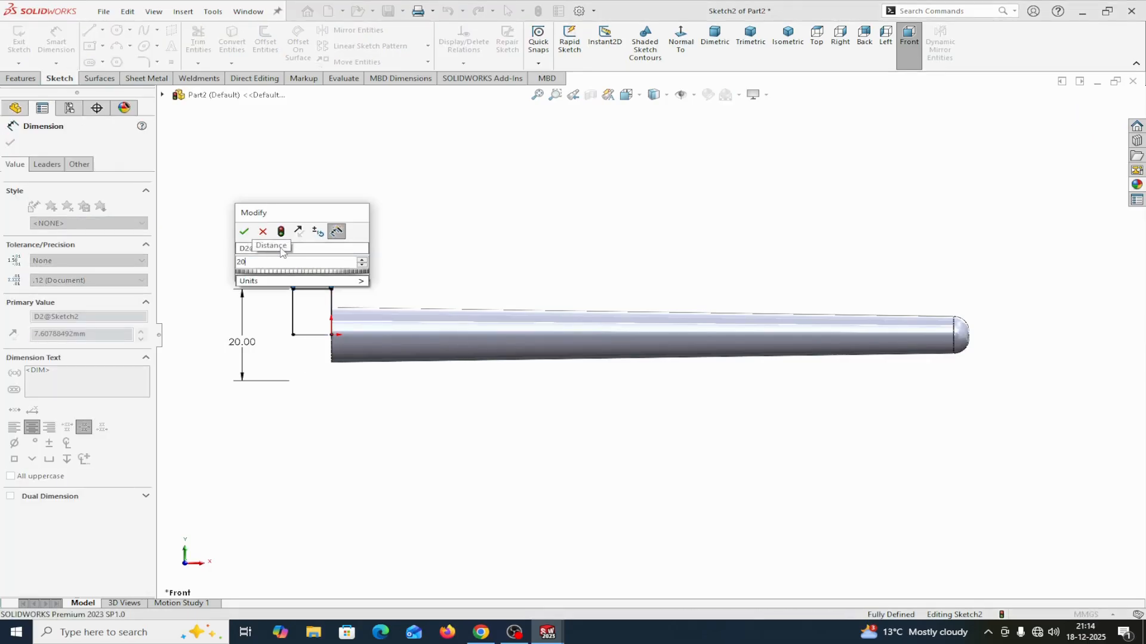
pyautogui.click(245, 232)
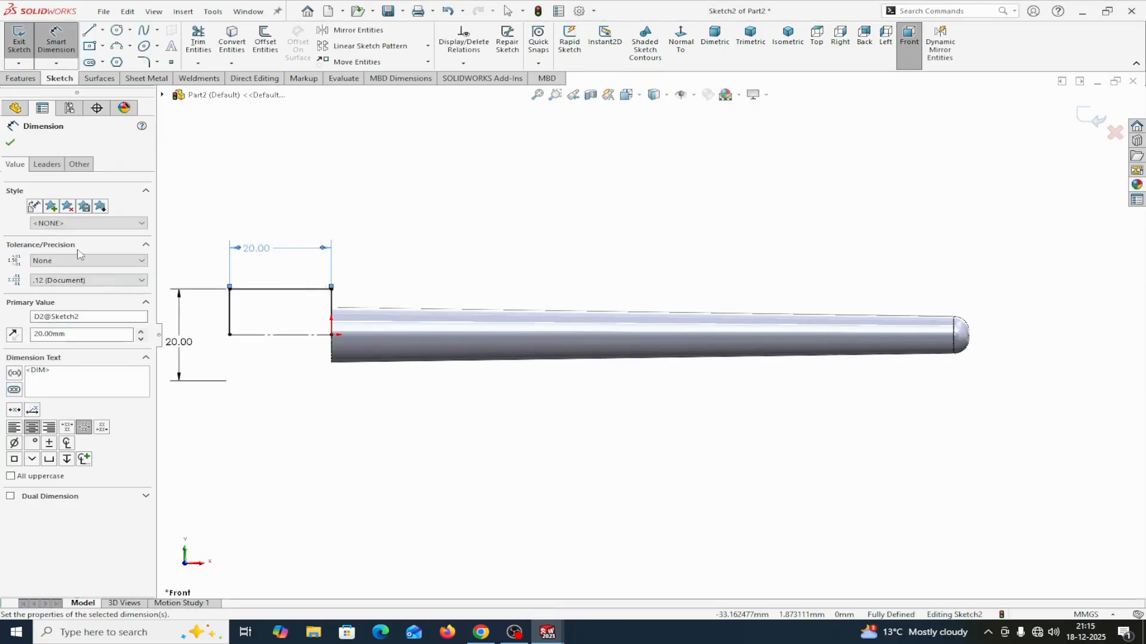
pyautogui.click(10, 144)
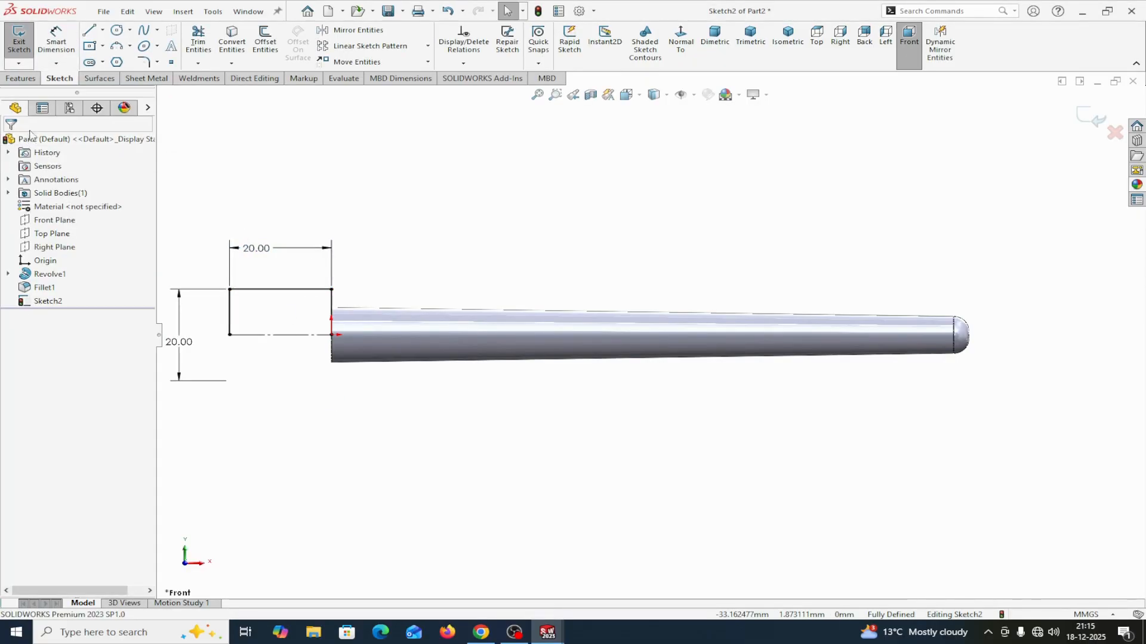
# Revolve the rectangle 360° about its construction line, closing the sketch automatically and leaving the head unmerged as a separate body.
pyautogui.click(30, 78)
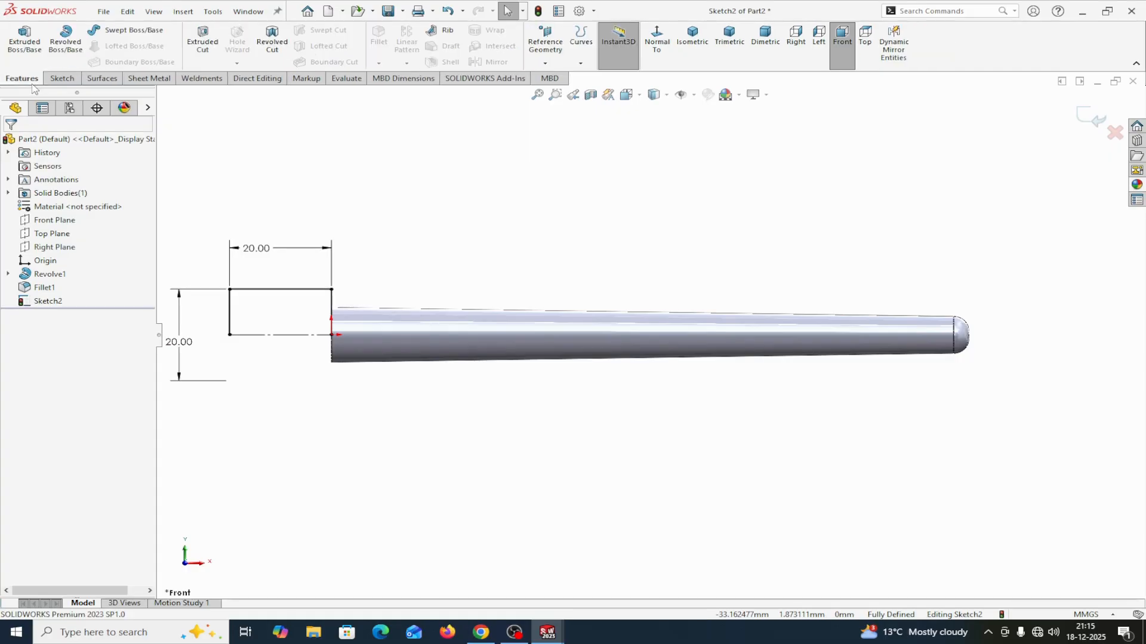
pyautogui.click(66, 41)
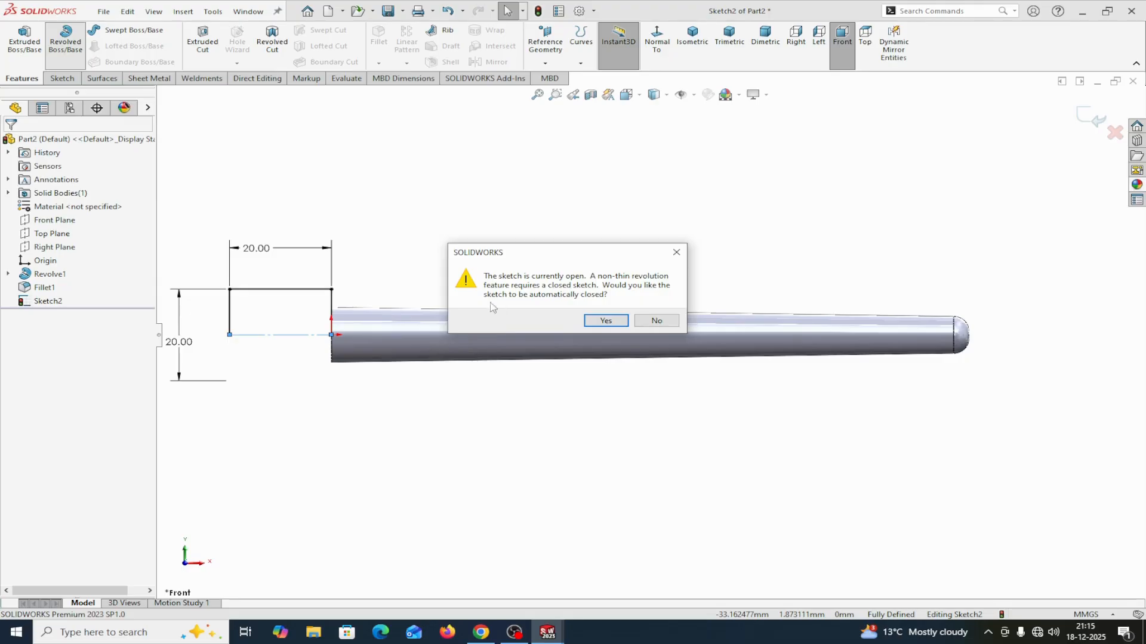
pyautogui.click(604, 322)
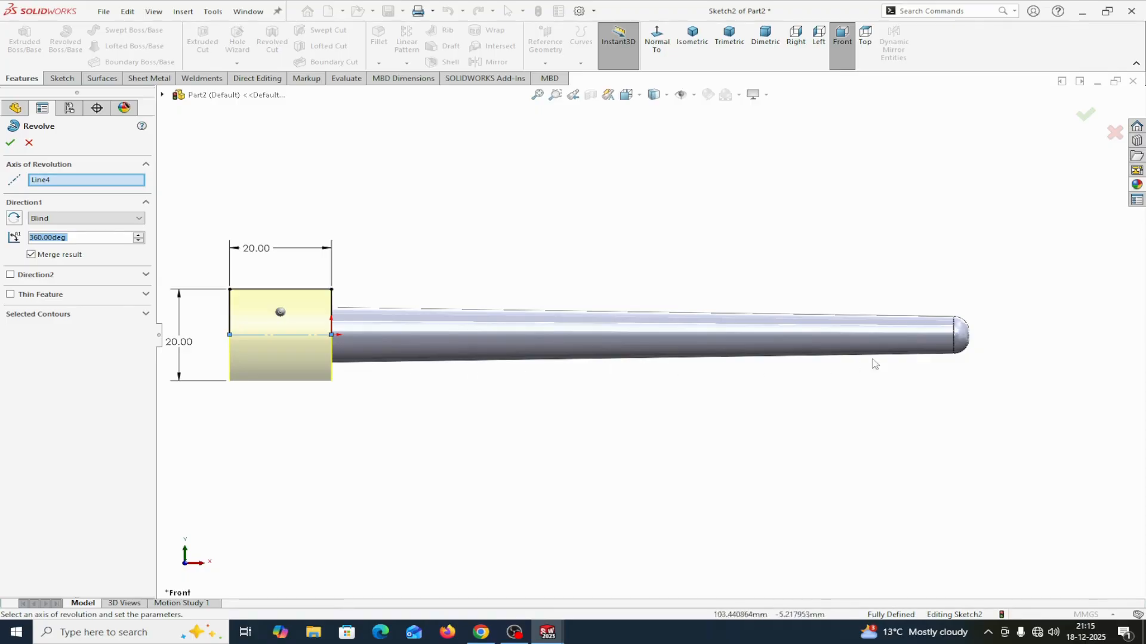
pyautogui.click(33, 256)
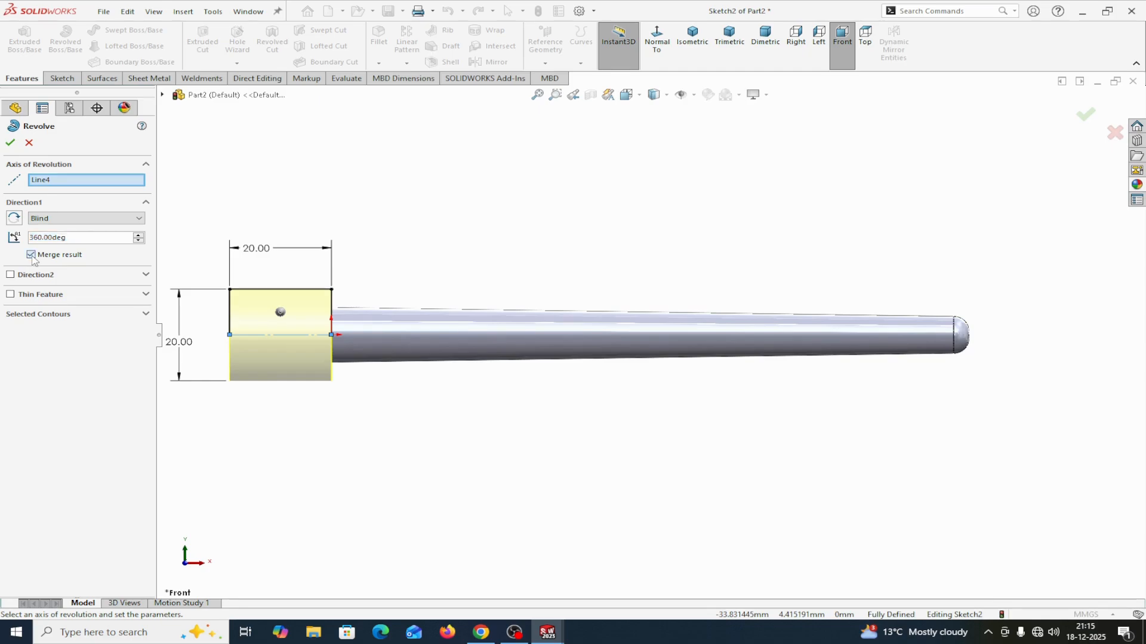
pyautogui.click(11, 144)
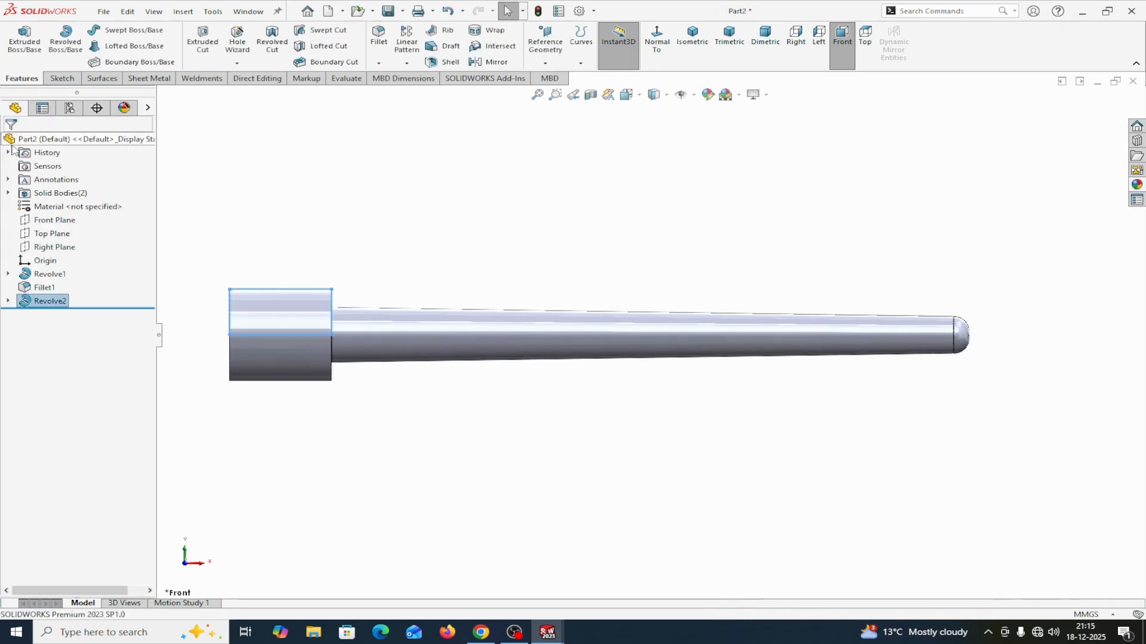
# Expand the list of solid bodies and highlight the shaft and head bodies in turn to check that they are separate.
pyautogui.click(418, 338)
pyautogui.click(302, 331)
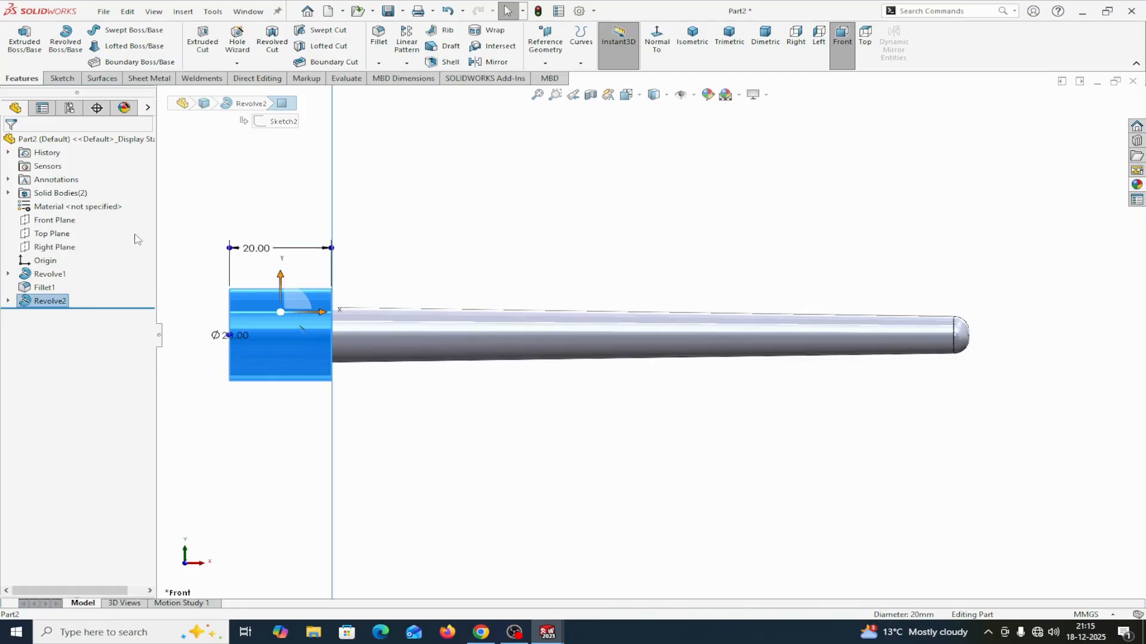
pyautogui.click(7, 192)
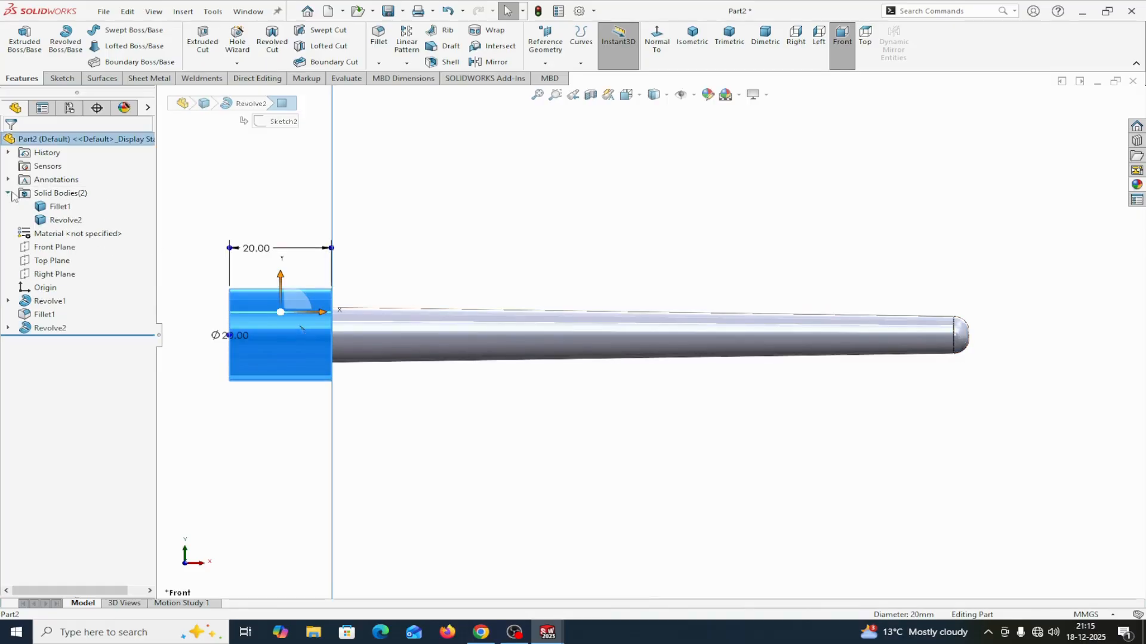
pyautogui.click(50, 207)
pyautogui.click(64, 219)
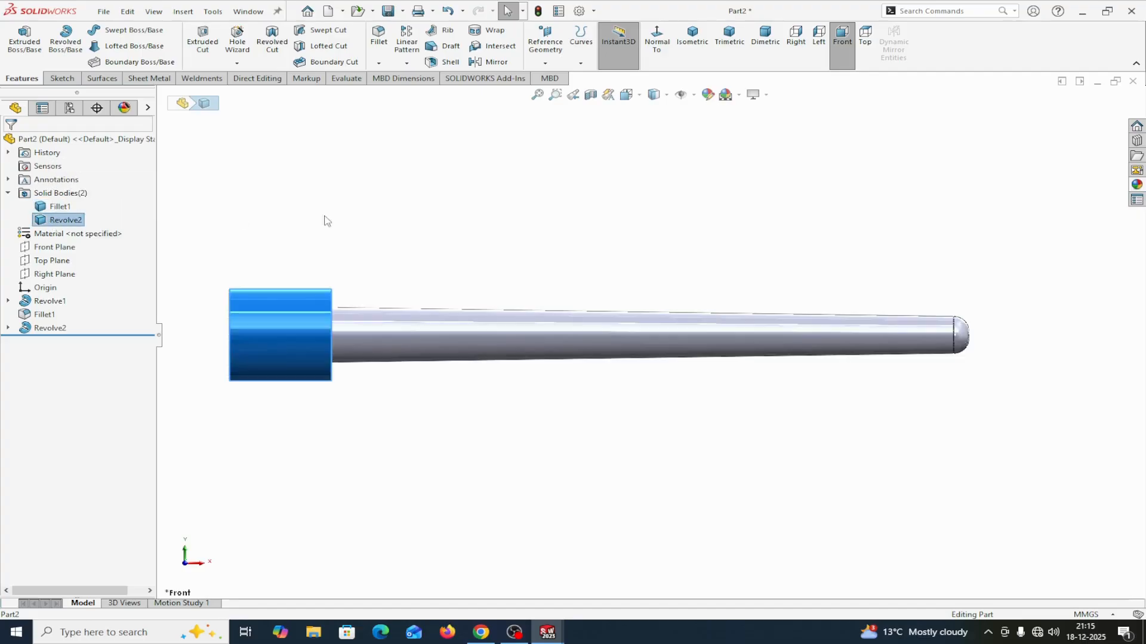
pyautogui.click(456, 224)
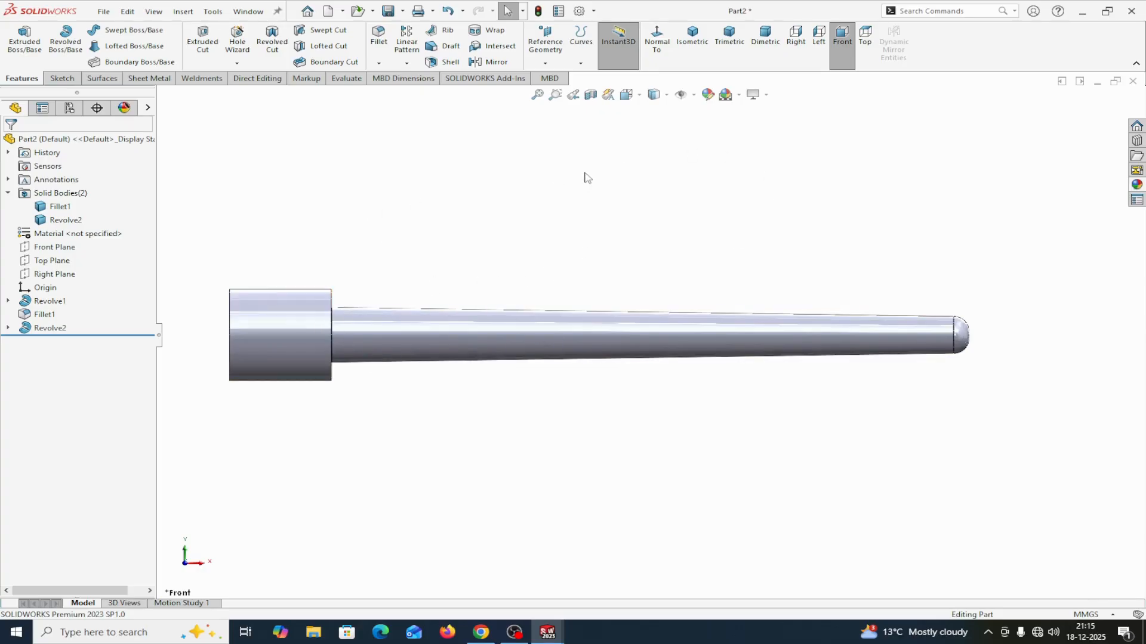
# Sketch a stepped chain on the Front Plane from the origin: about 26.9 mm along the axis, 41.4 mm up and 72.6 mm parallel to the shaft.
pyautogui.scroll(3, 627, 217)
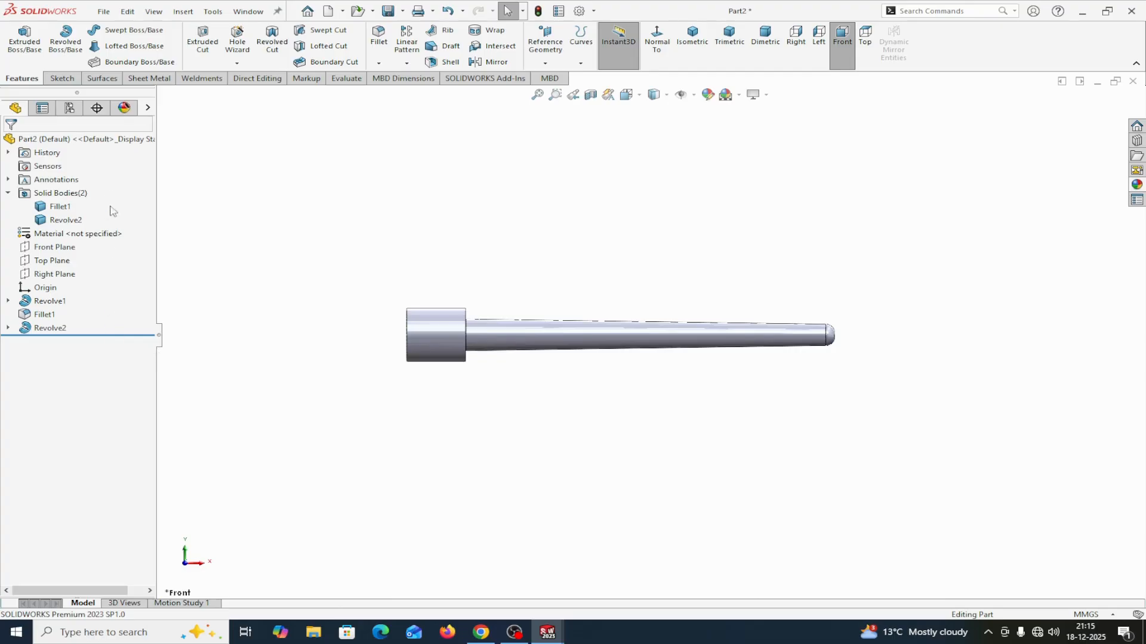
pyautogui.click(60, 247)
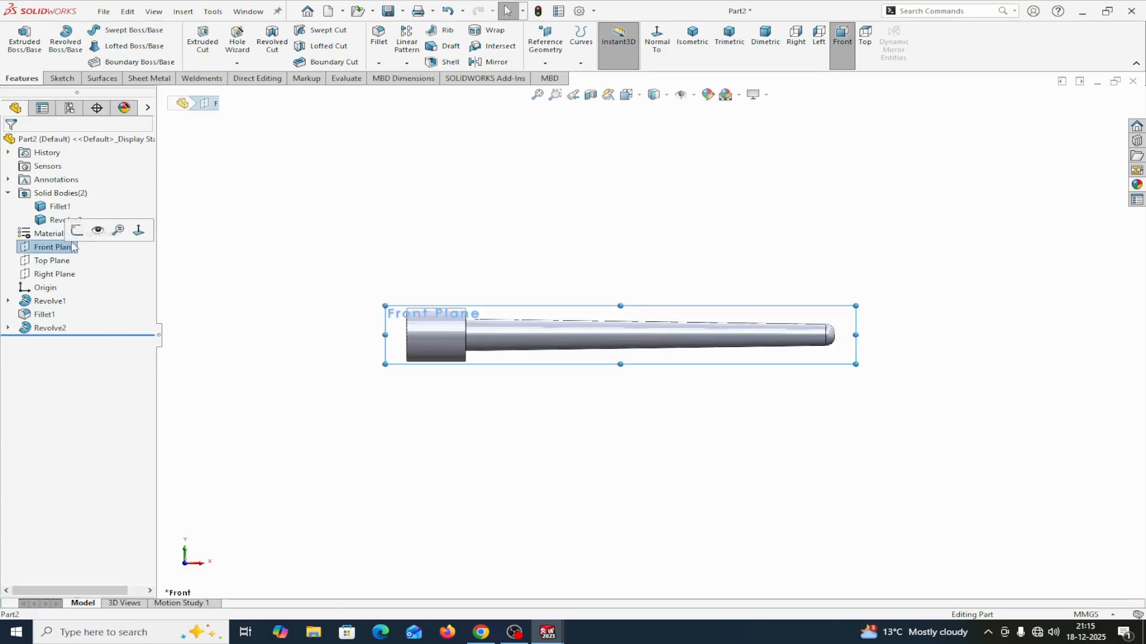
pyautogui.click(90, 231)
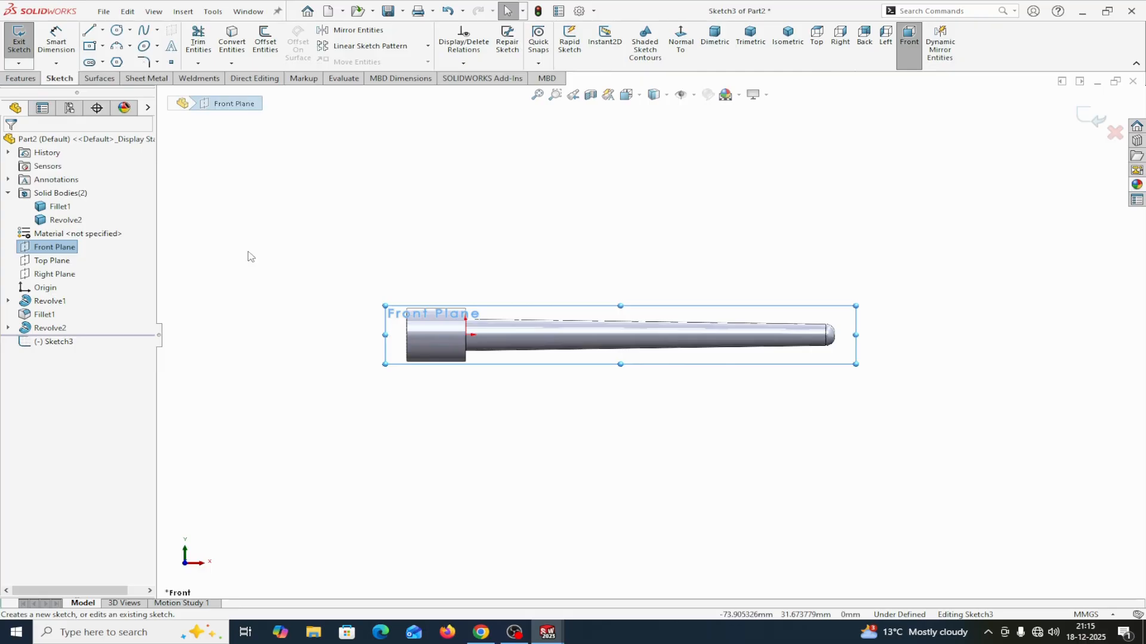
pyautogui.click(89, 31)
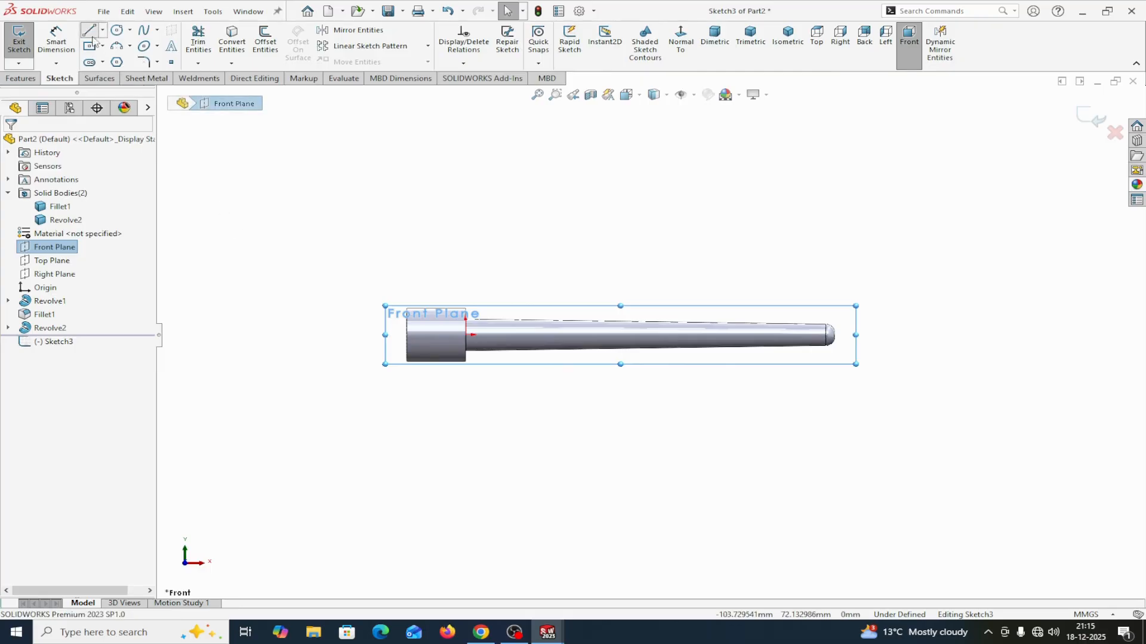
pyautogui.click(466, 335)
pyautogui.click(545, 335)
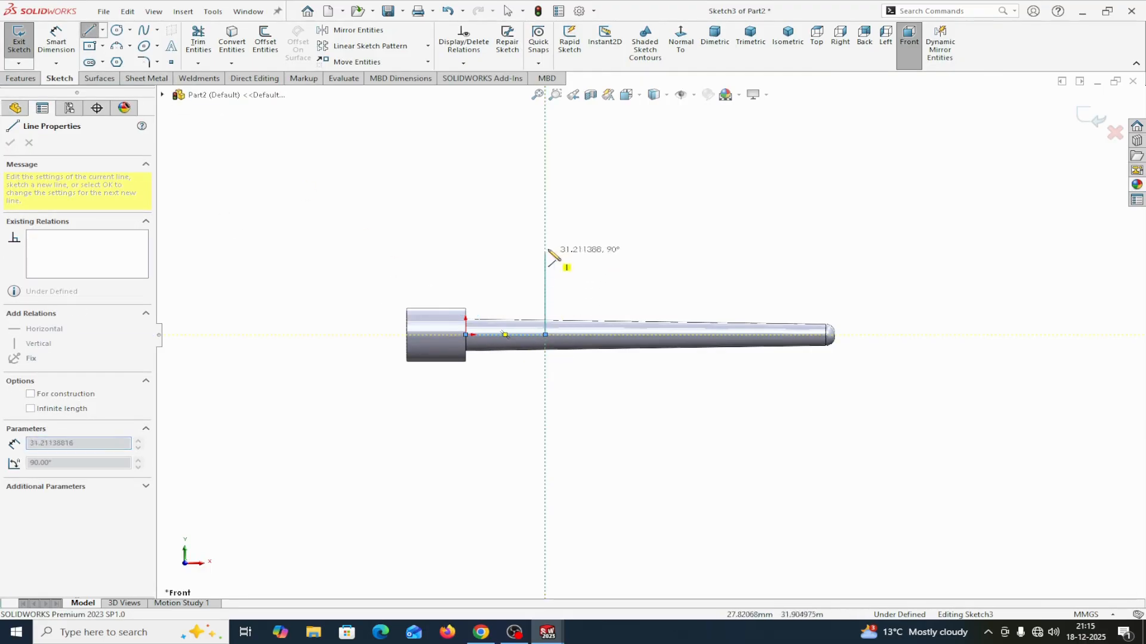
pyautogui.click(545, 225)
pyautogui.click(759, 225)
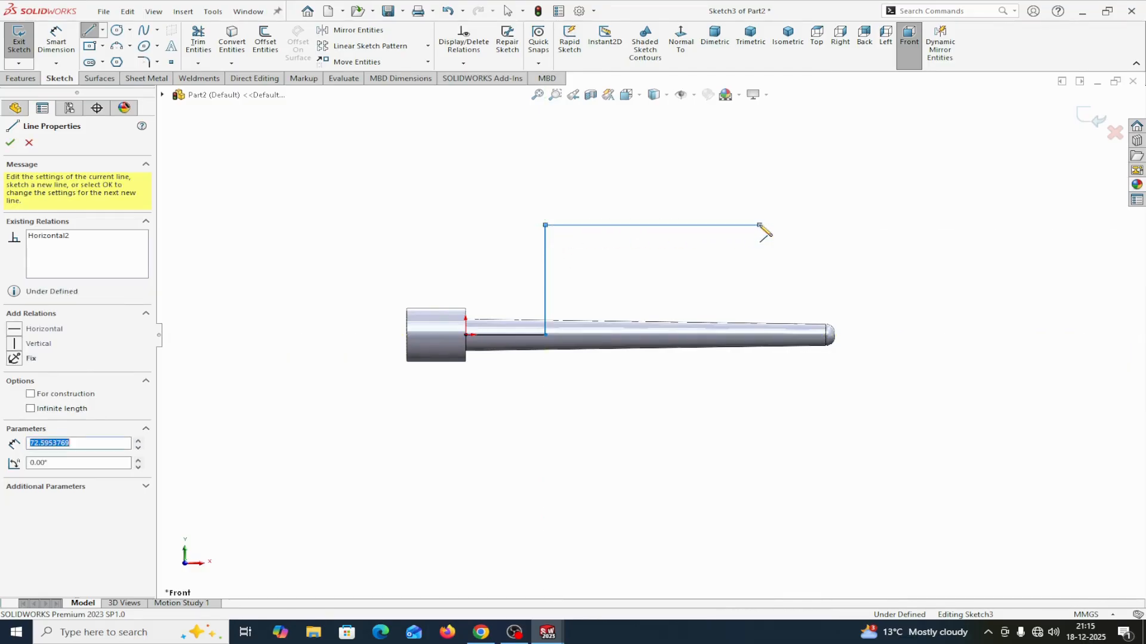
pyautogui.rightClick(762, 229)
pyautogui.click(798, 231)
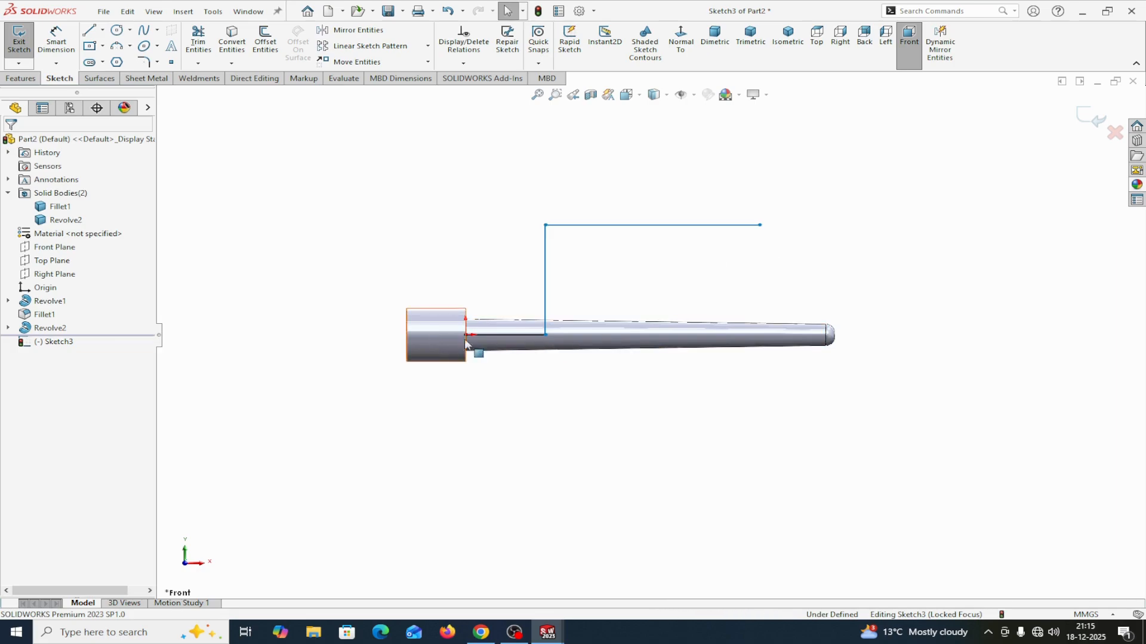
# Dimension the upper horizontal line as 60 mm and the vertical line as 30 mm.
pyautogui.click(56, 39)
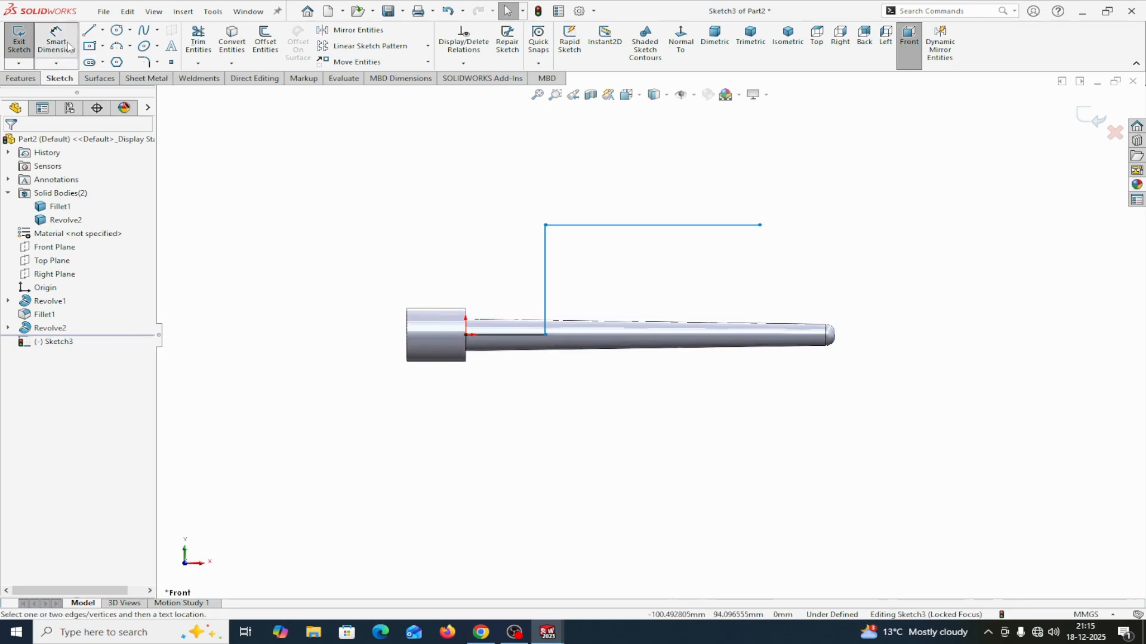
pyautogui.click(579, 226)
pyautogui.click(604, 175)
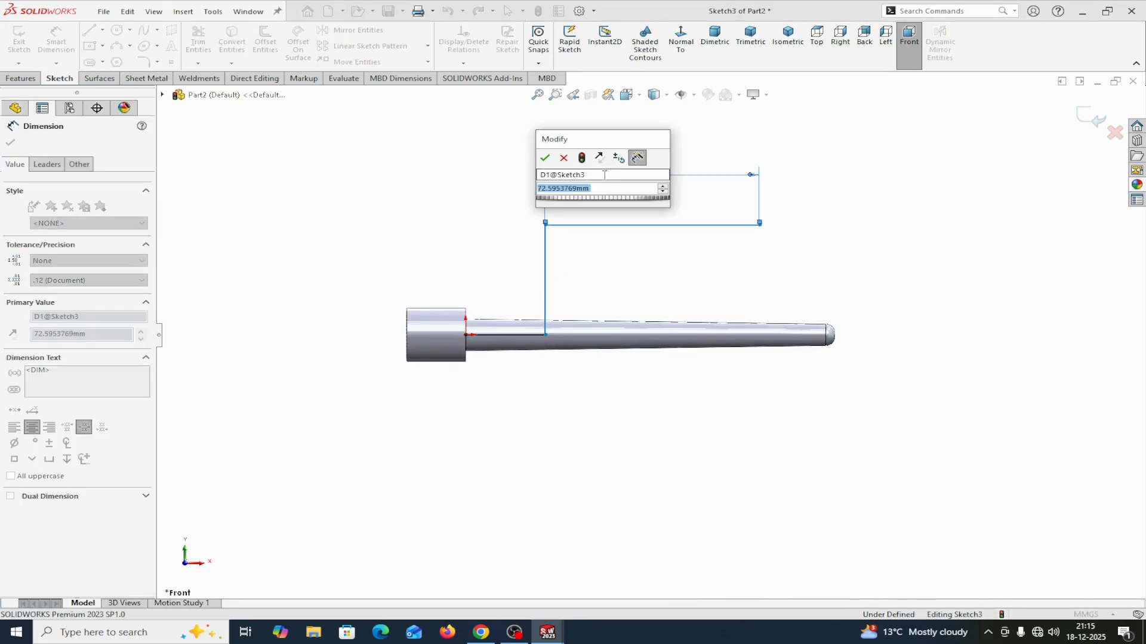
pyautogui.write('60')
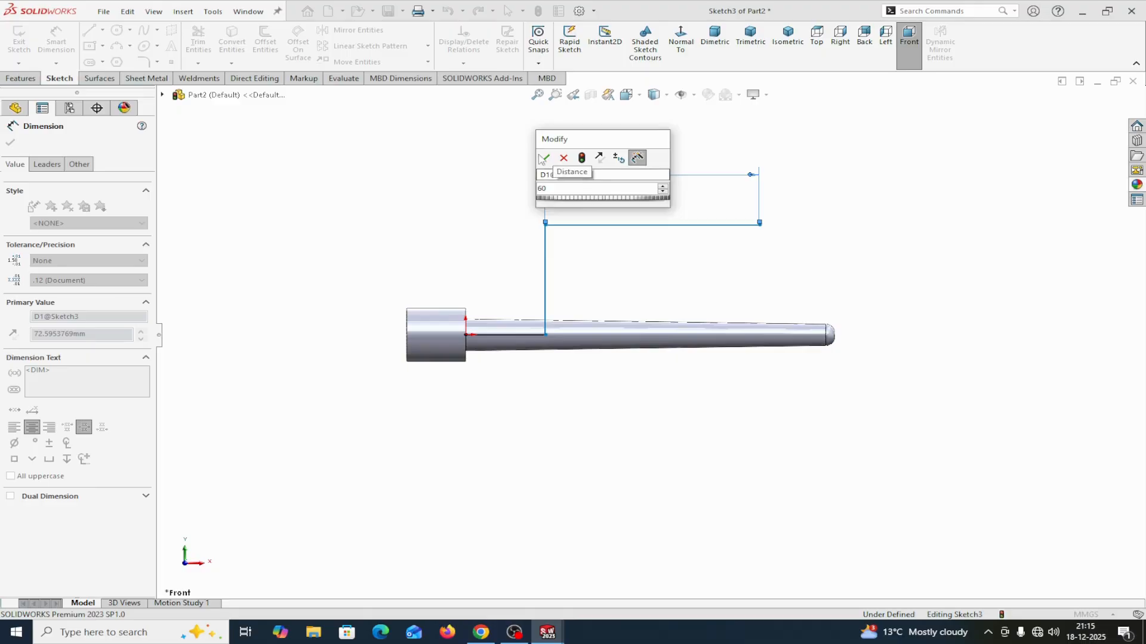
pyautogui.click(544, 158)
pyautogui.click(546, 259)
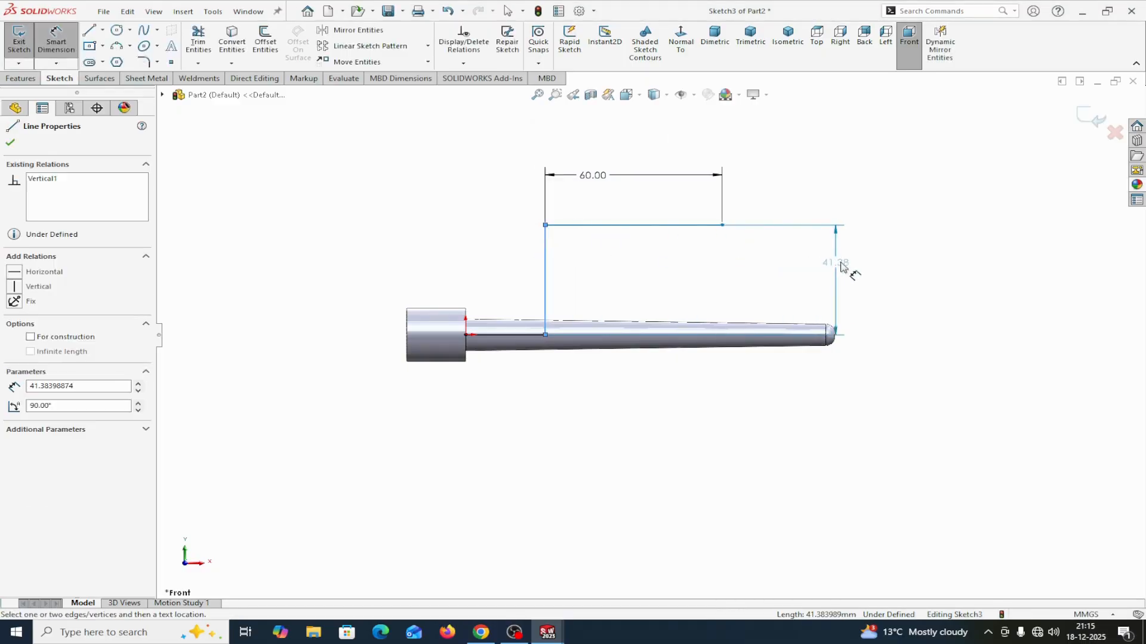
pyautogui.click(871, 269)
pyautogui.write('30')
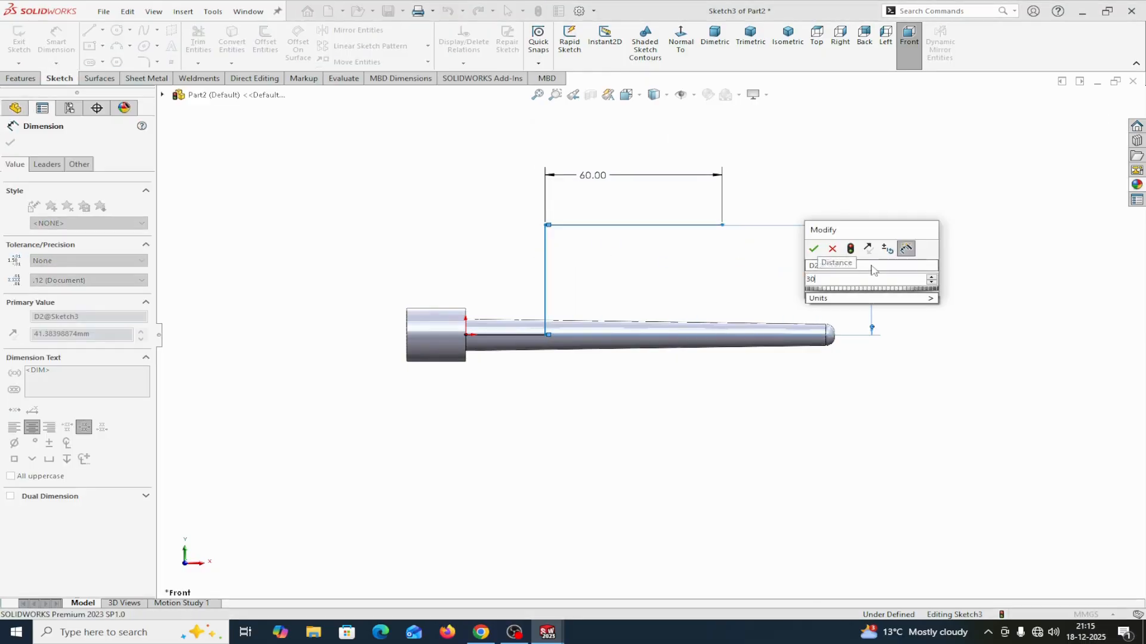
pyautogui.press('Return')
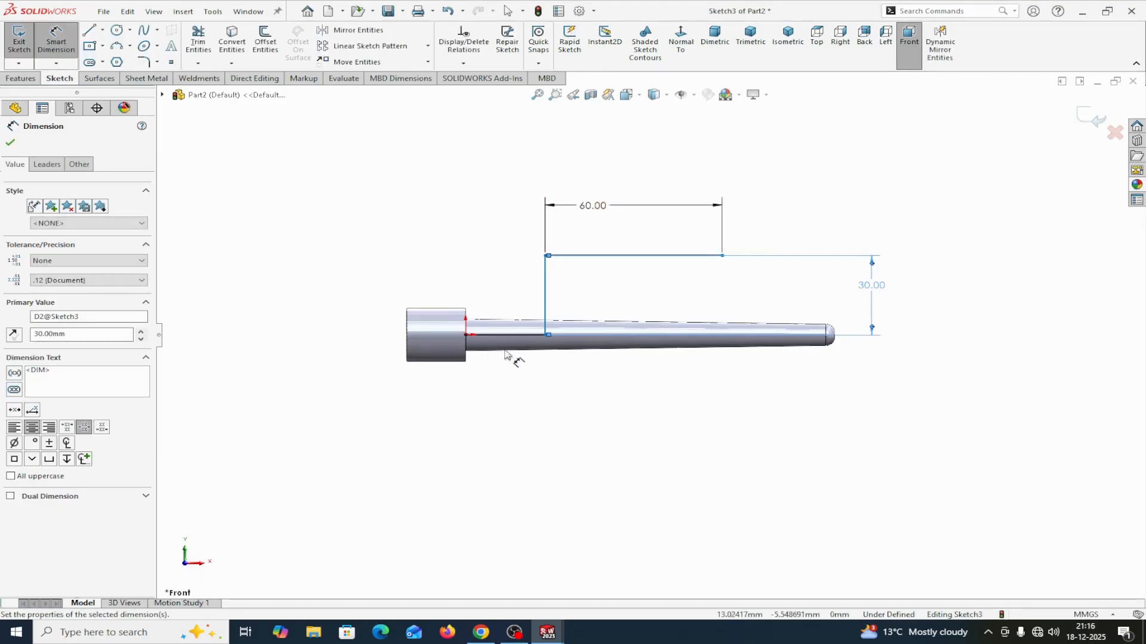
# Dimension the line running from the origin along the shaft axis as 30 mm and finish dimensioning.
pyautogui.click(506, 336)
pyautogui.click(507, 392)
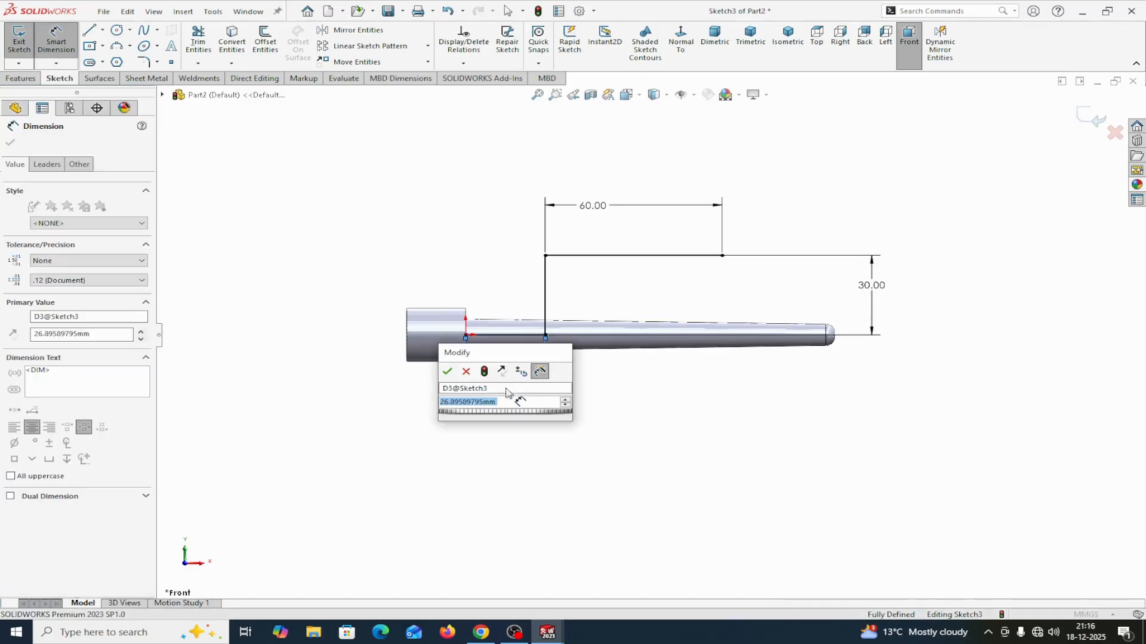
pyautogui.write('30')
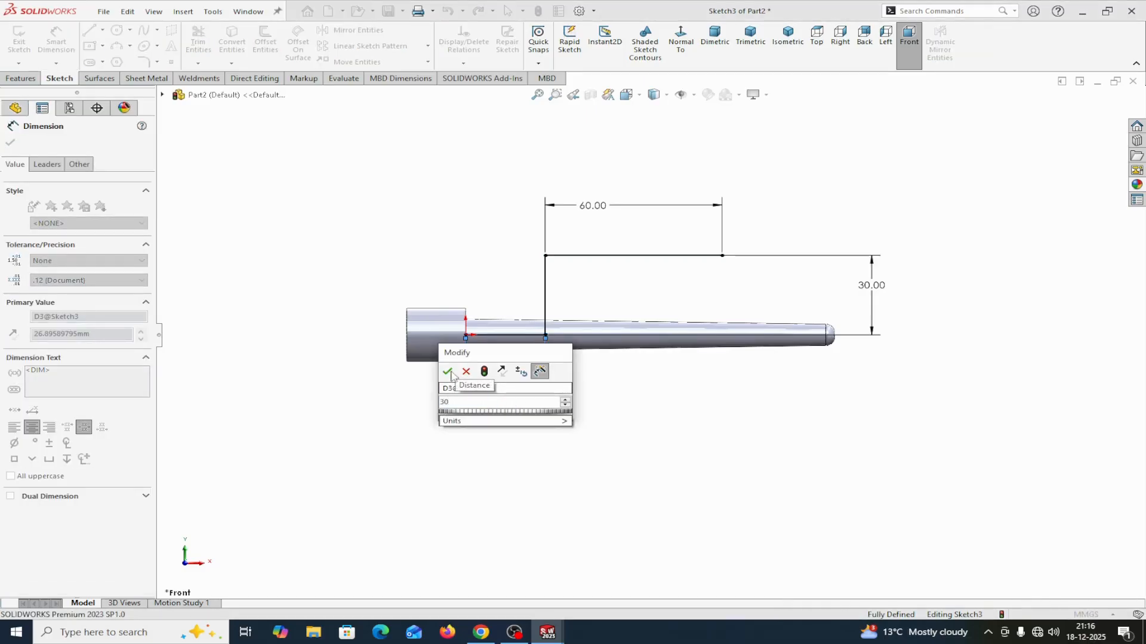
pyautogui.click(450, 373)
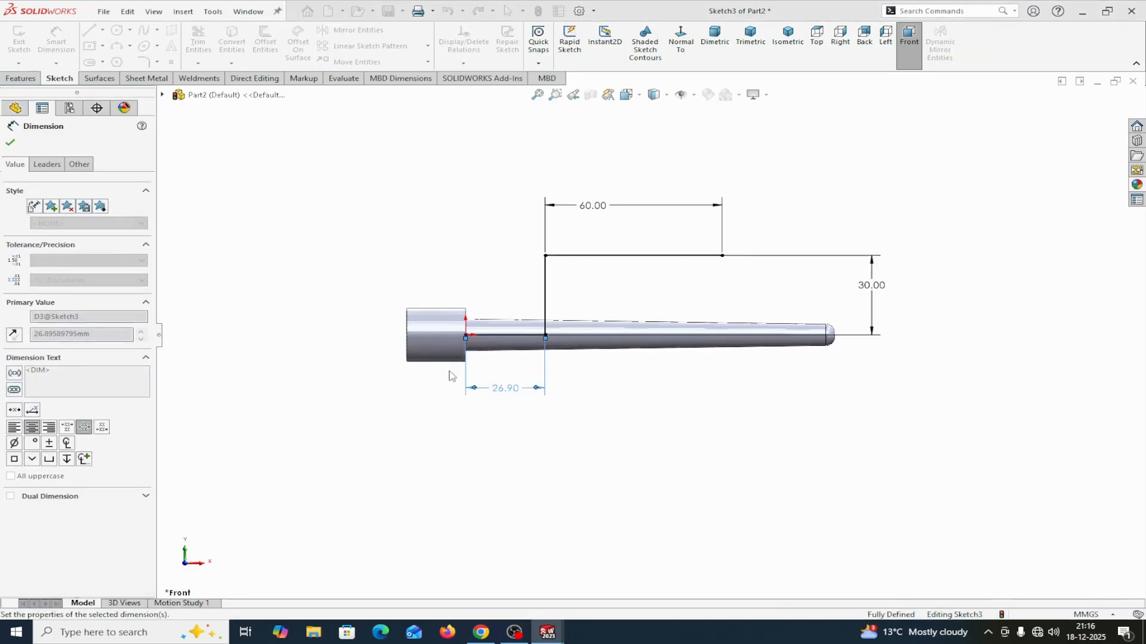
pyautogui.click(10, 144)
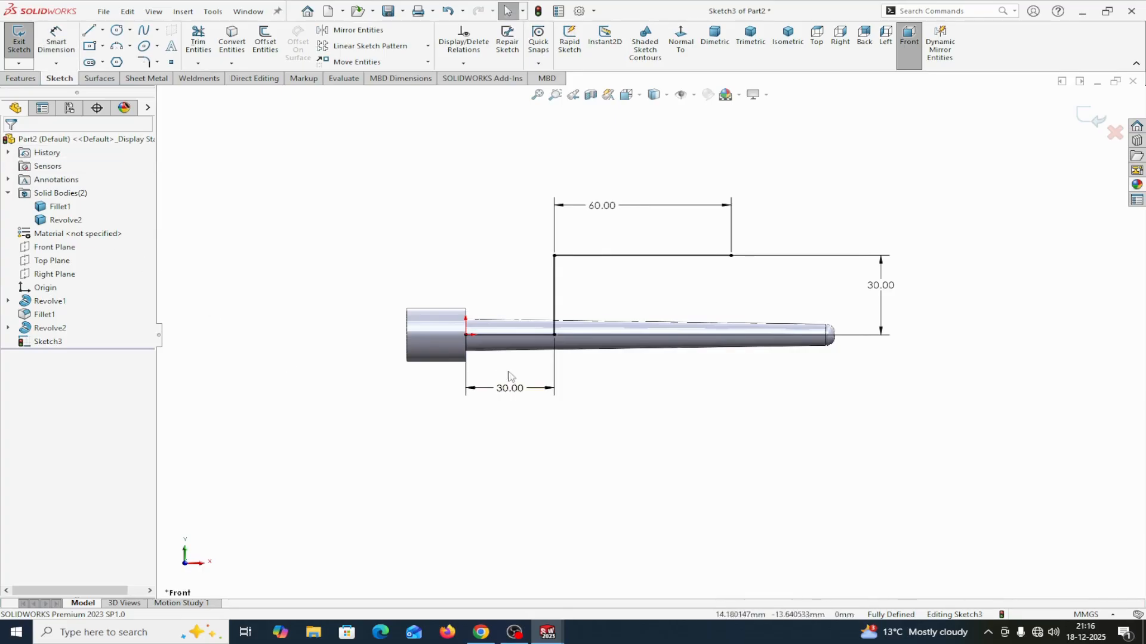
# Add a 10 mm sketch fillet at the lower corner, where the axis line meets the vertical line.
pyautogui.click(143, 62)
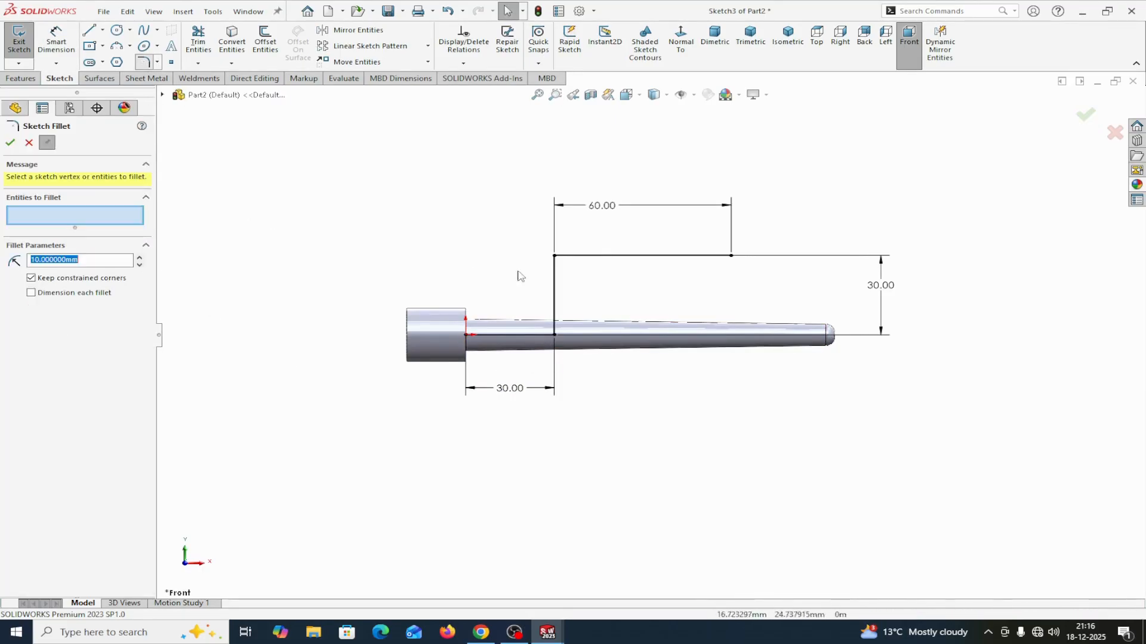
pyautogui.click(554, 333)
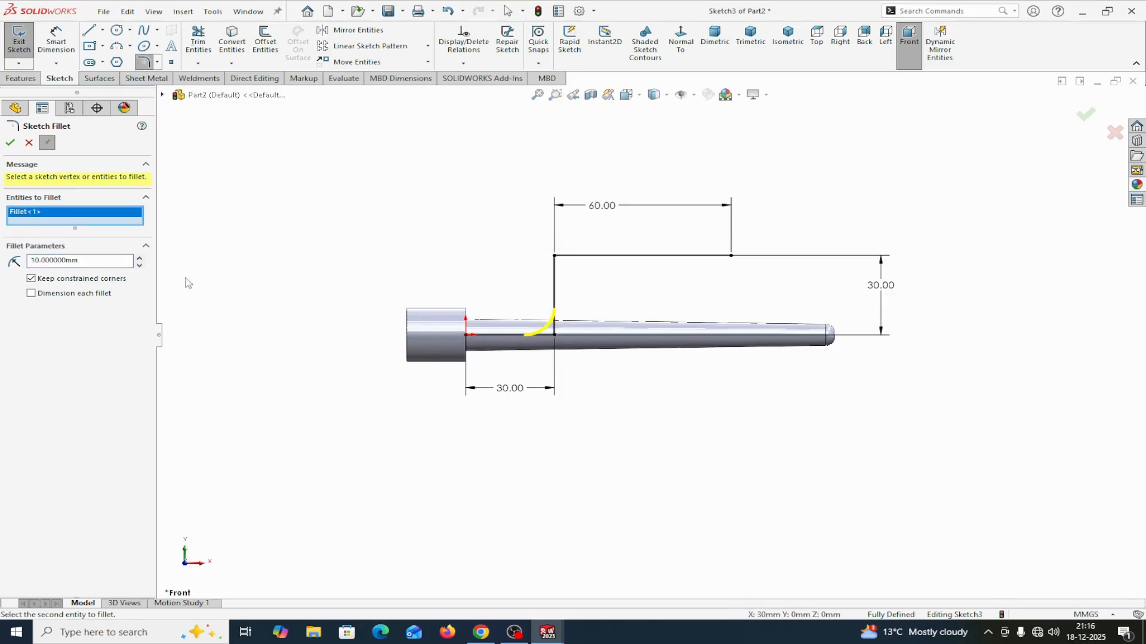
pyautogui.click(10, 144)
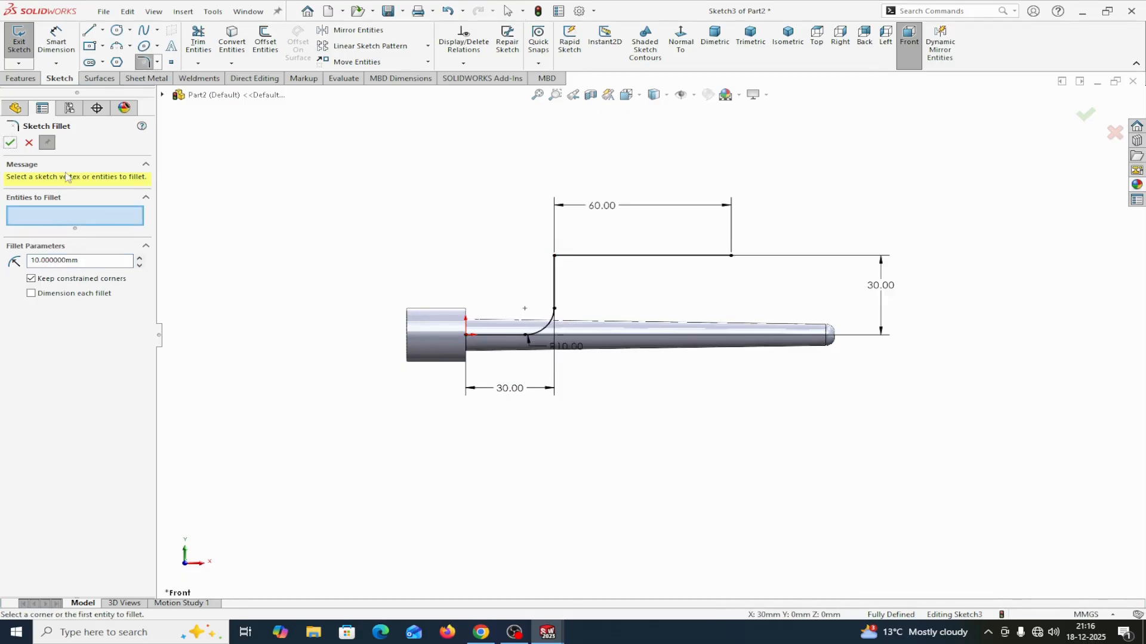
# Add a 15 mm sketch fillet at the upper corner of the vertical line and finish filleting.
pyautogui.moveTo(83, 261); pyautogui.dragTo(30, 261)
pyautogui.write('15')
pyautogui.click(555, 257)
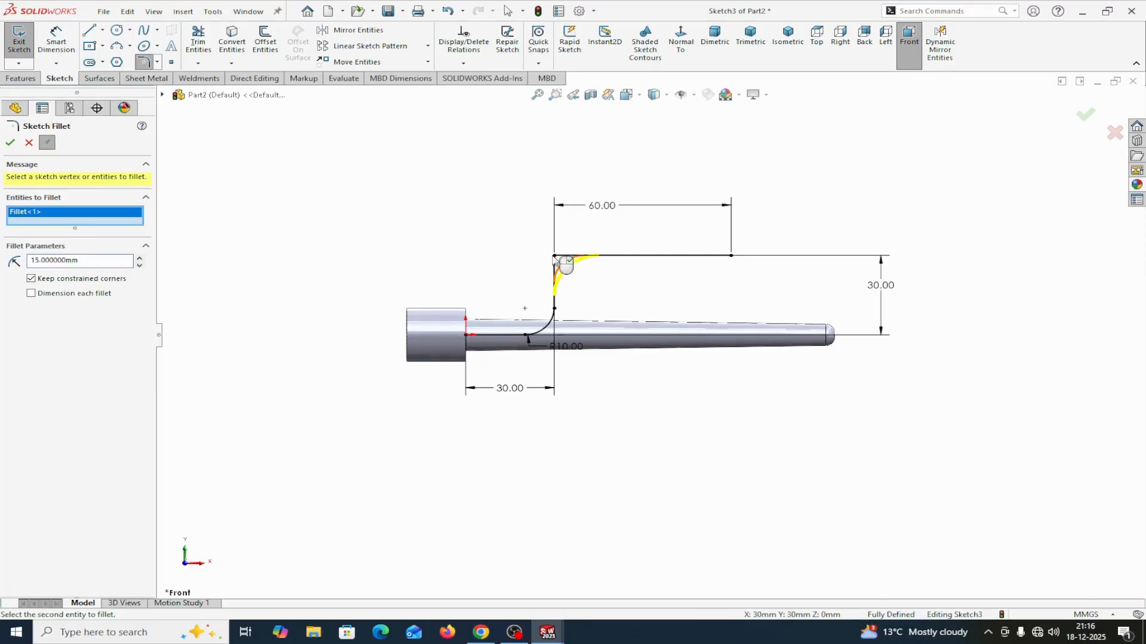
pyautogui.click(10, 142)
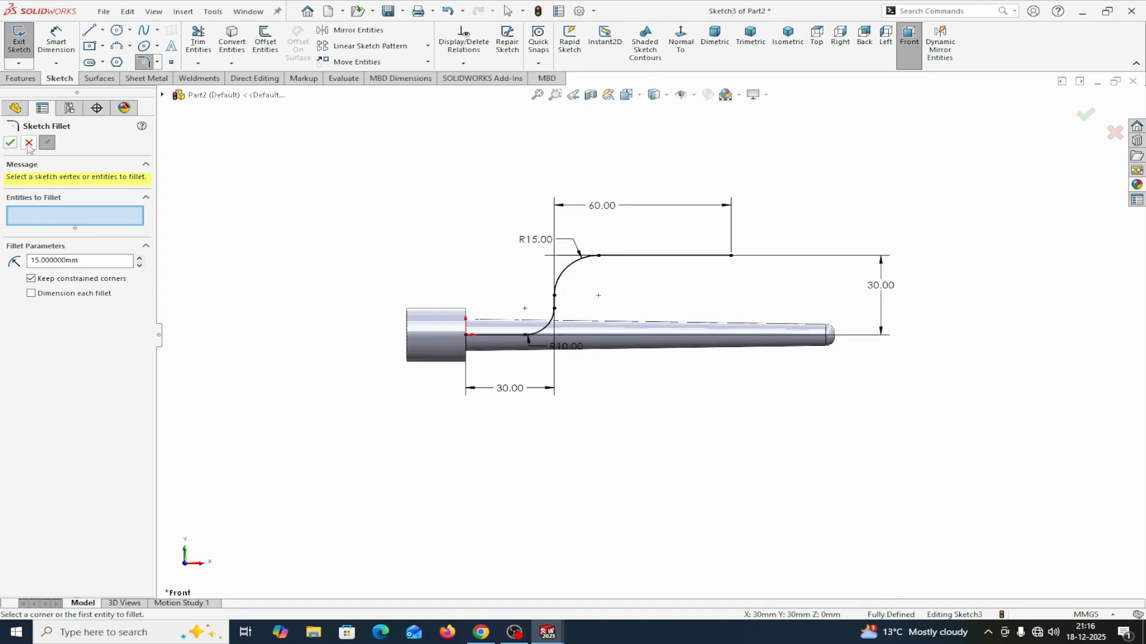
pyautogui.click(10, 143)
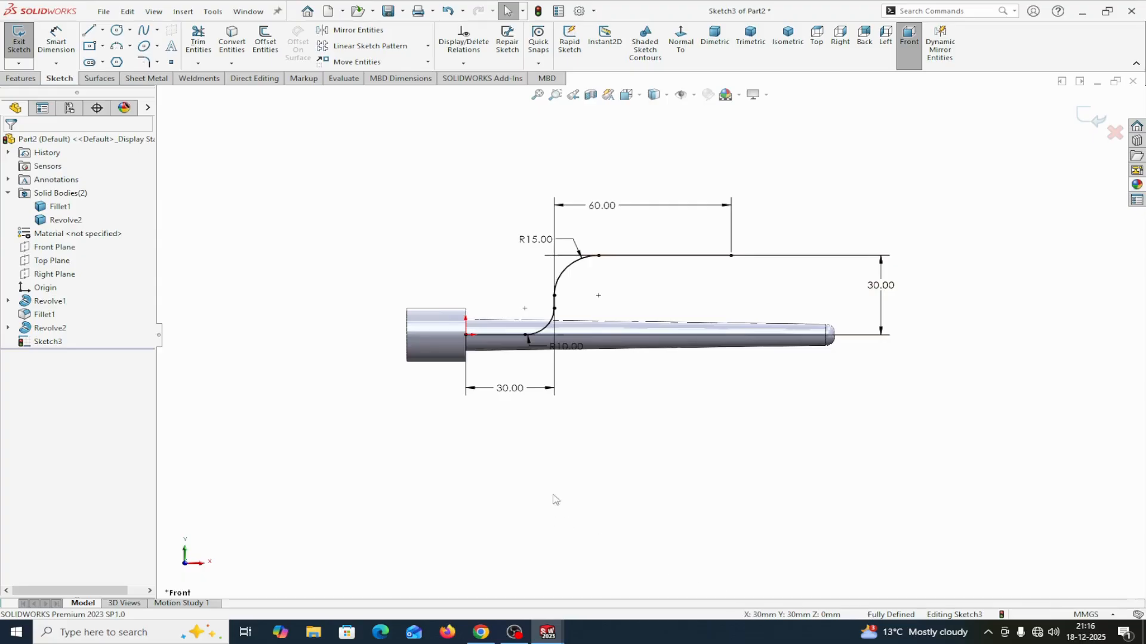
# Highlight the shaft body and the head body in turn to compare them with the filleted path sketch.
pyautogui.click(66, 208)
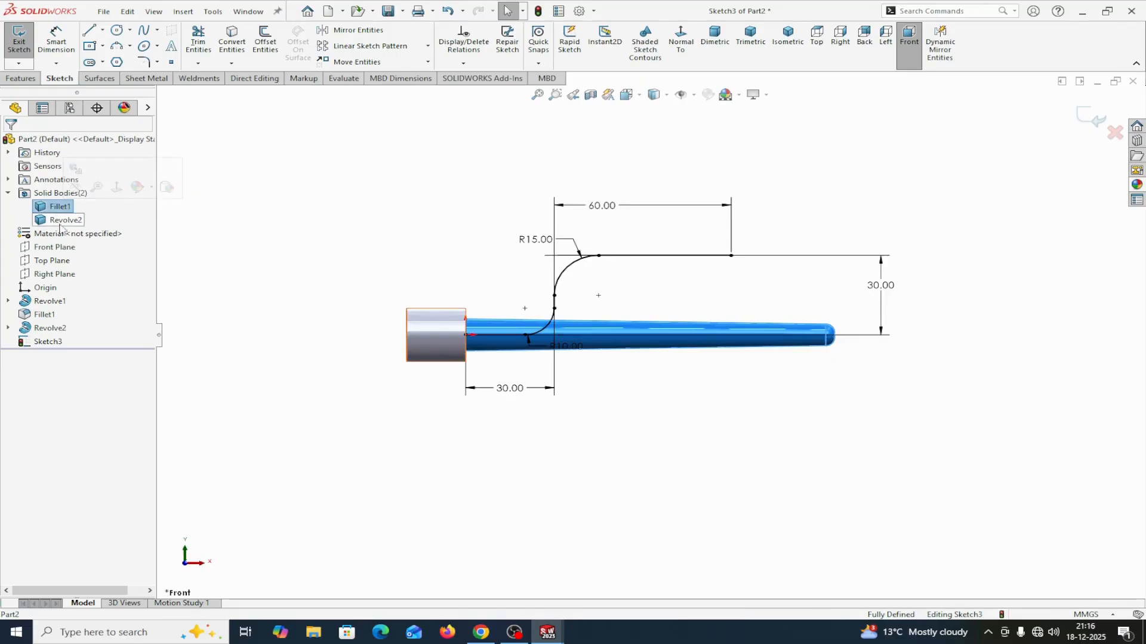
pyautogui.click(70, 222)
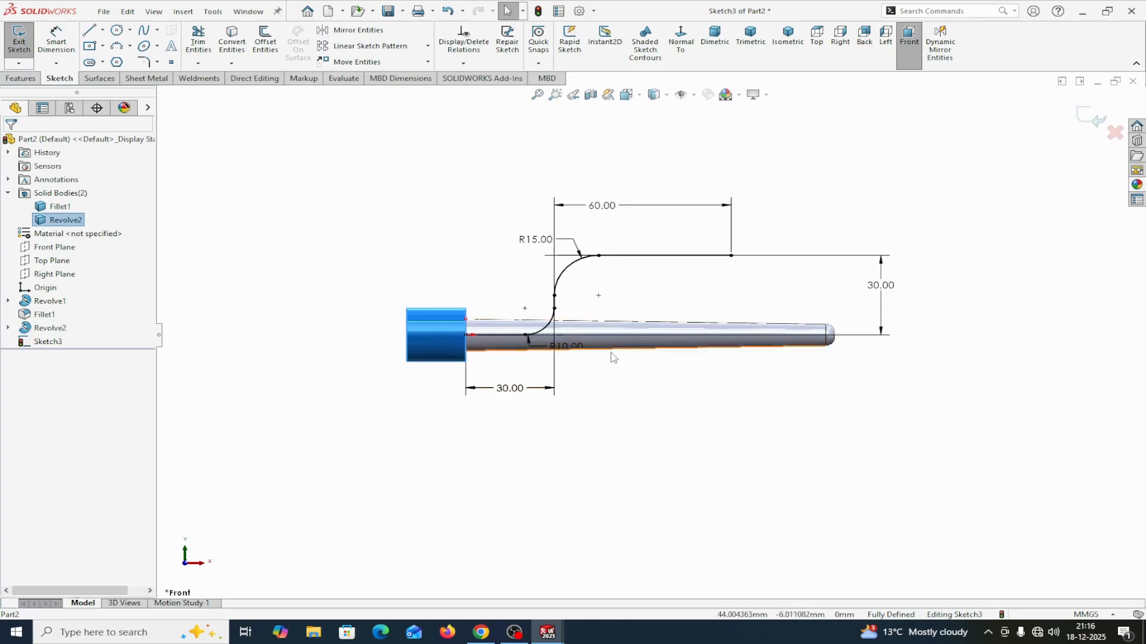
pyautogui.click(634, 336)
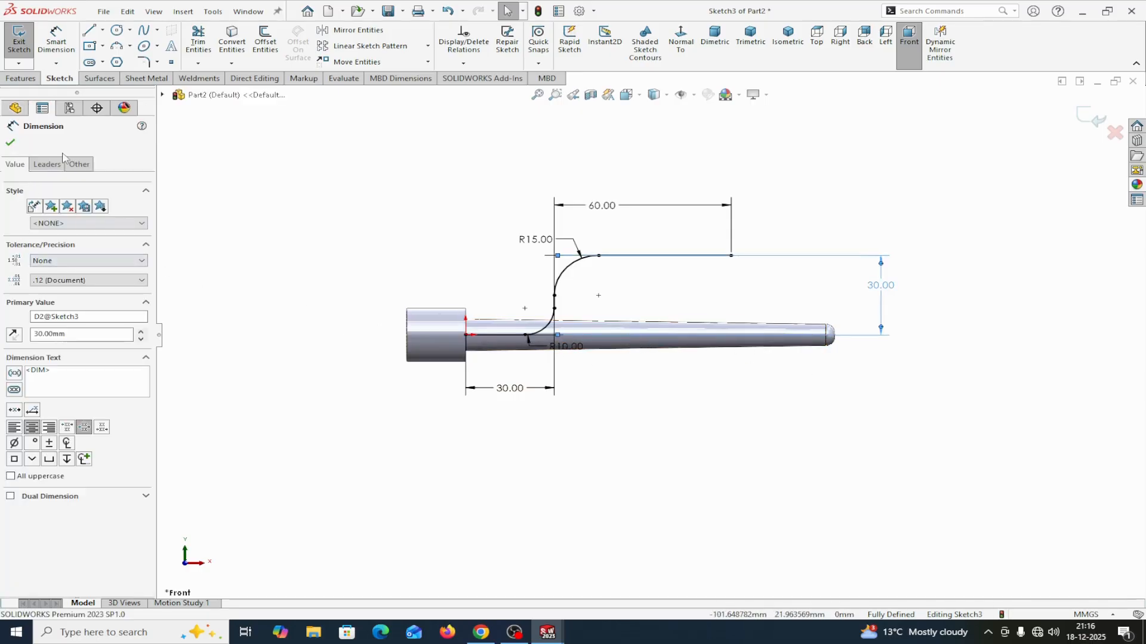
# Highlight the head and shaft bodies in turn and exit the filleted path sketch.
pyautogui.press('Escape')
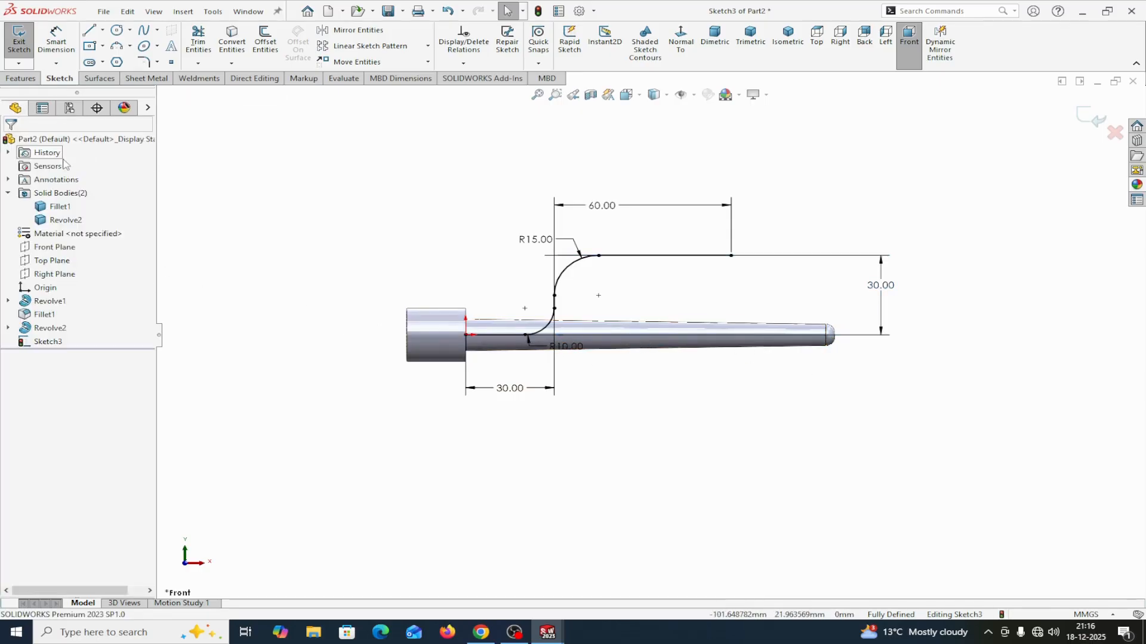
pyautogui.click(53, 221)
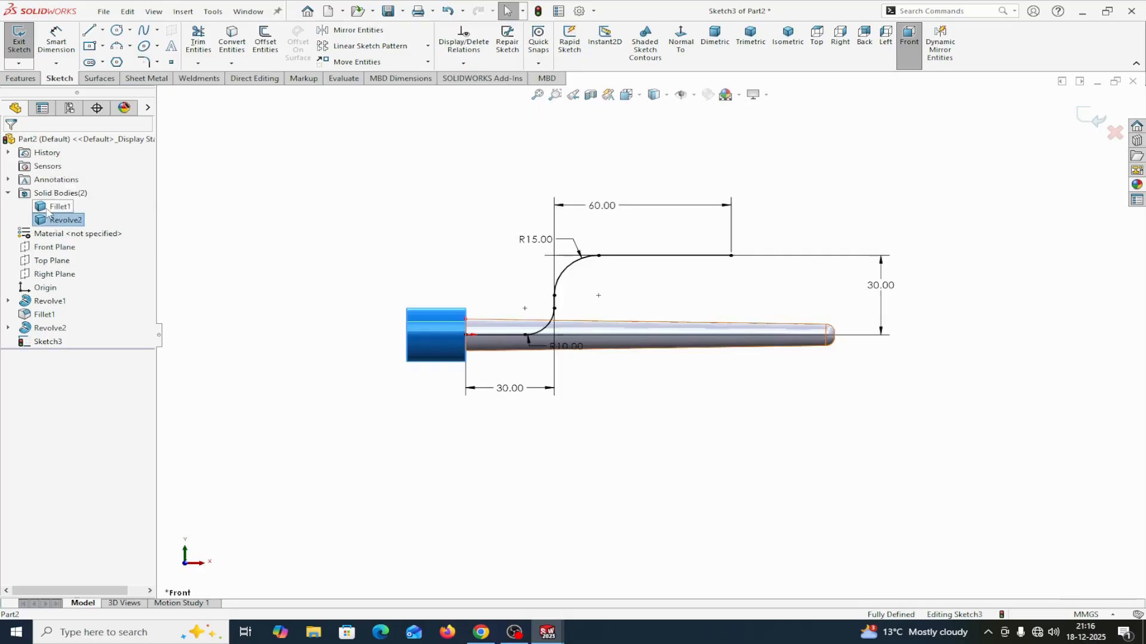
pyautogui.click(59, 206)
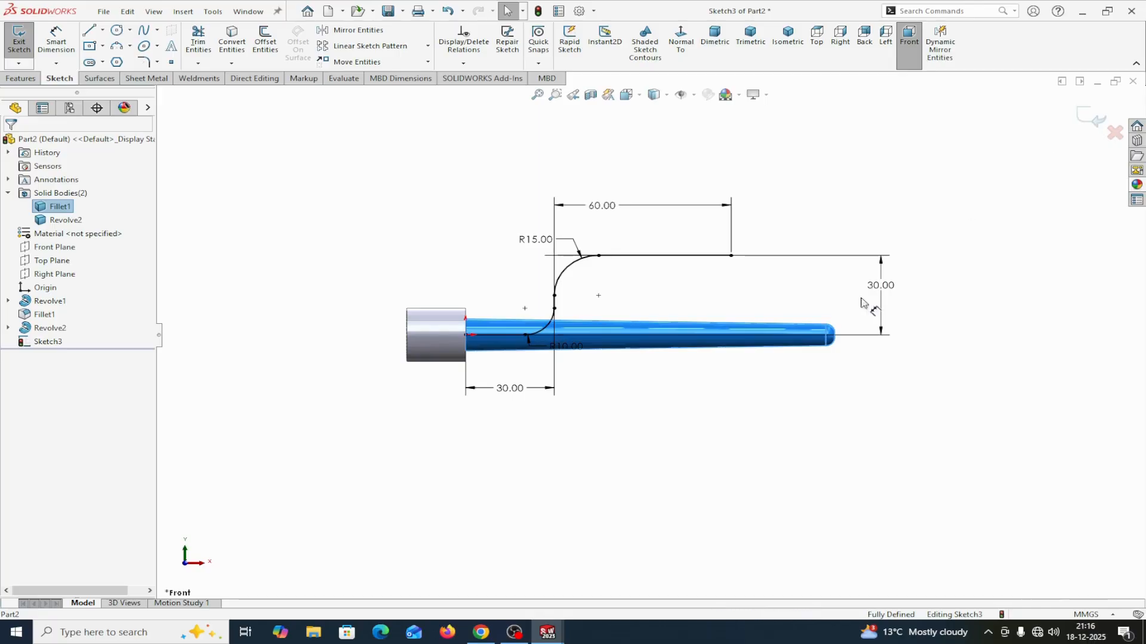
pyautogui.click(1092, 113)
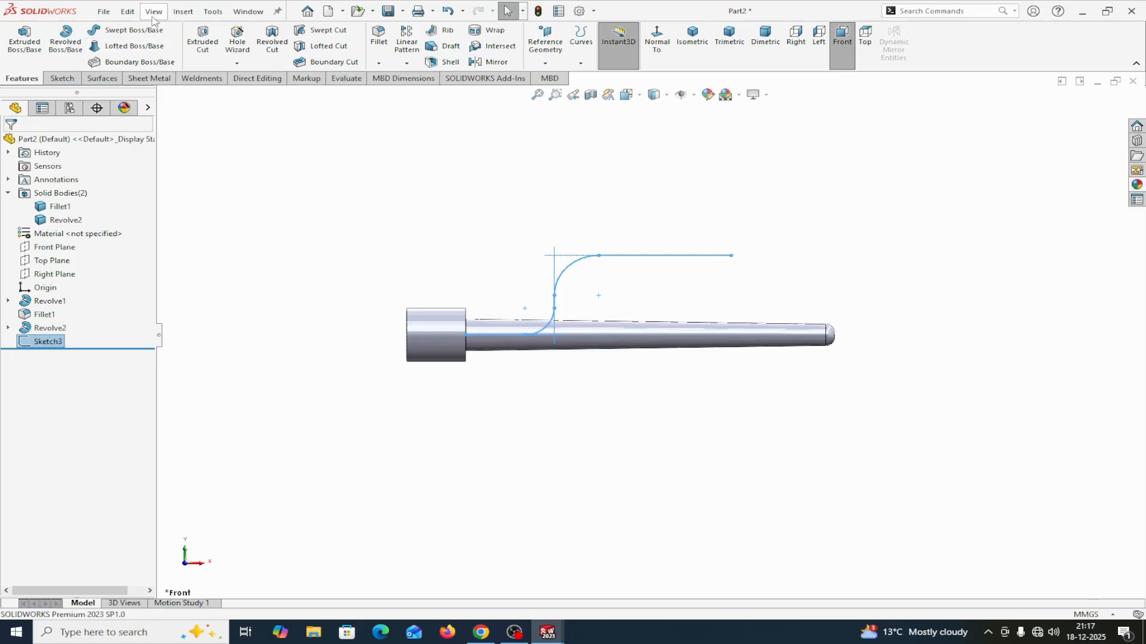
# Start a Deform feature and set its deform type to Curve to curve.
pyautogui.click(183, 12)
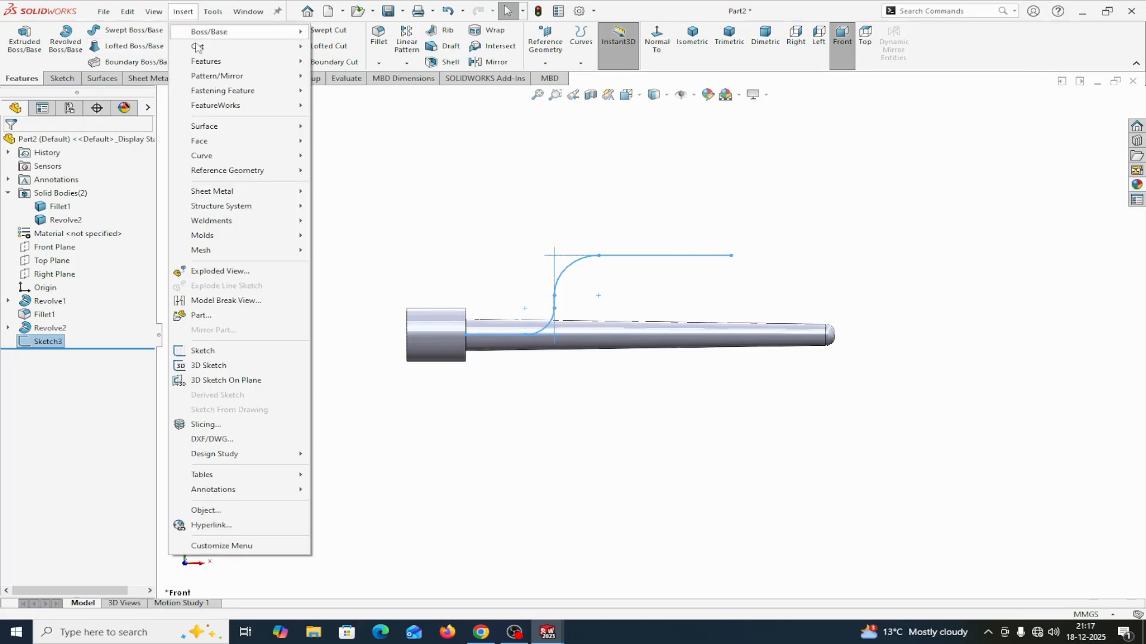
pyautogui.moveTo(205, 66)
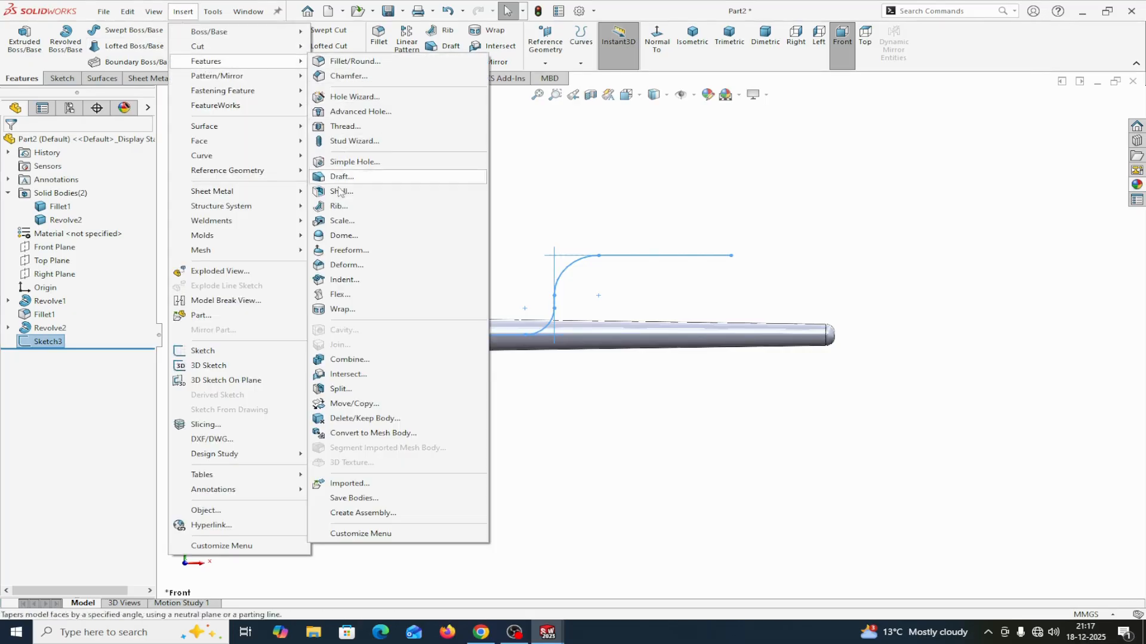
pyautogui.click(345, 266)
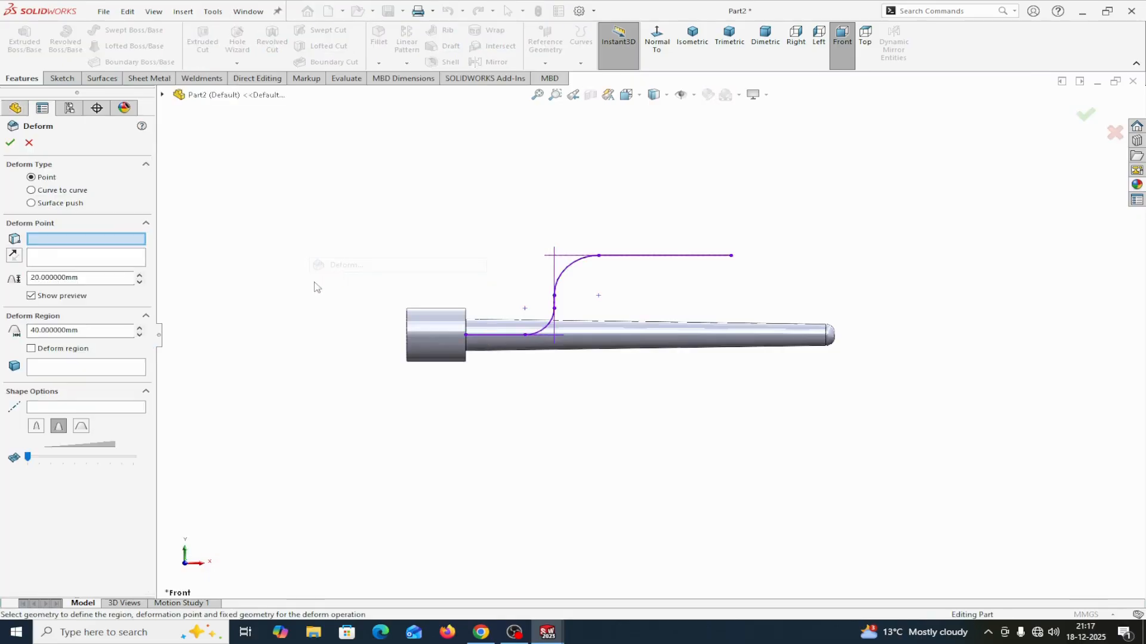
pyautogui.click(31, 190)
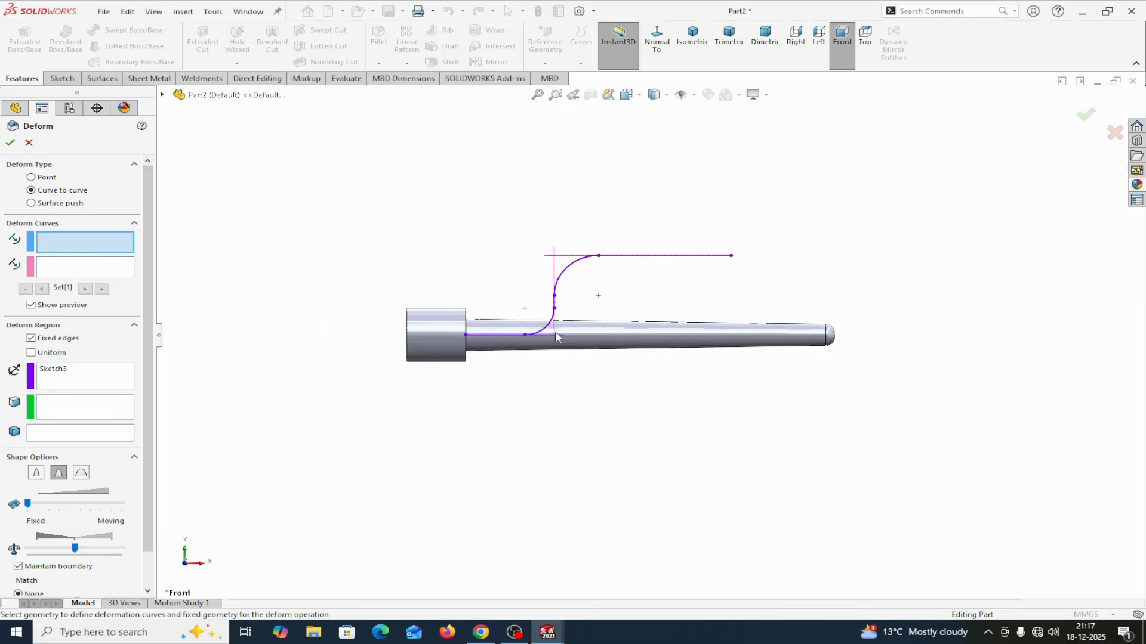
# Show Sketch1 of the shaft revolve and pick its axis line as the initial deform curve.
pyautogui.click(162, 95)
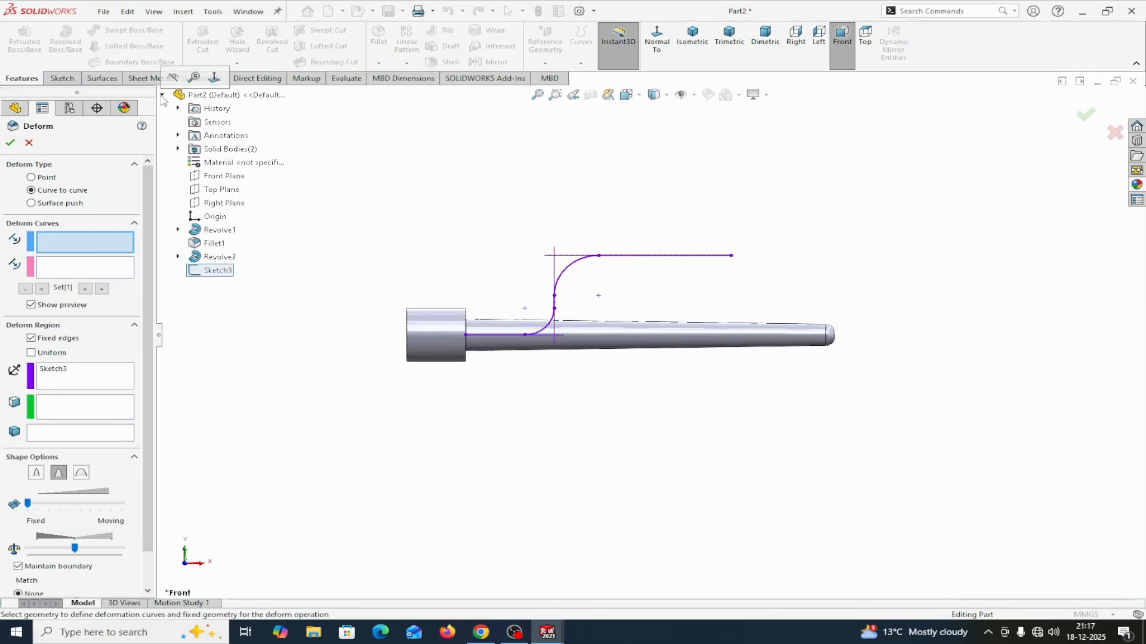
pyautogui.click(177, 230)
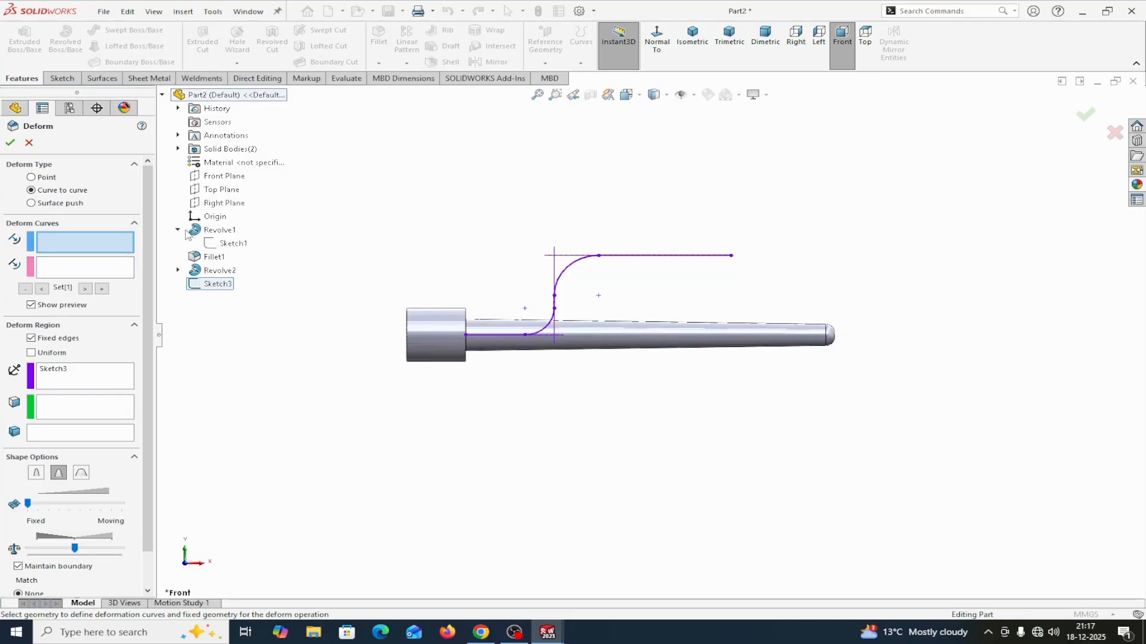
pyautogui.rightClick(231, 243)
pyautogui.click(245, 229)
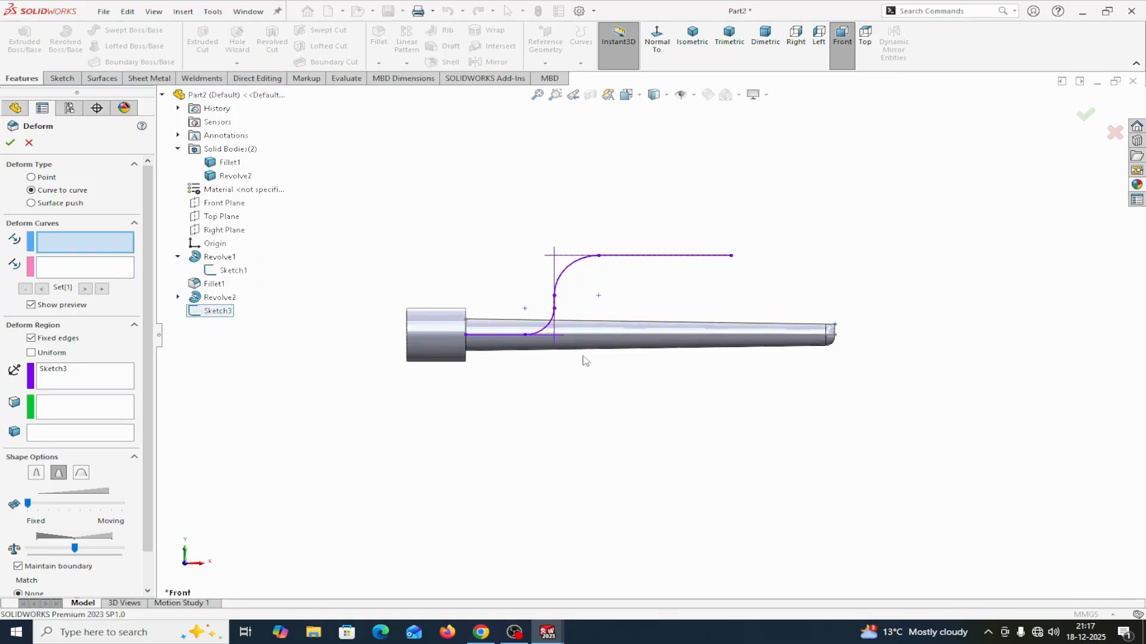
pyautogui.click(598, 335)
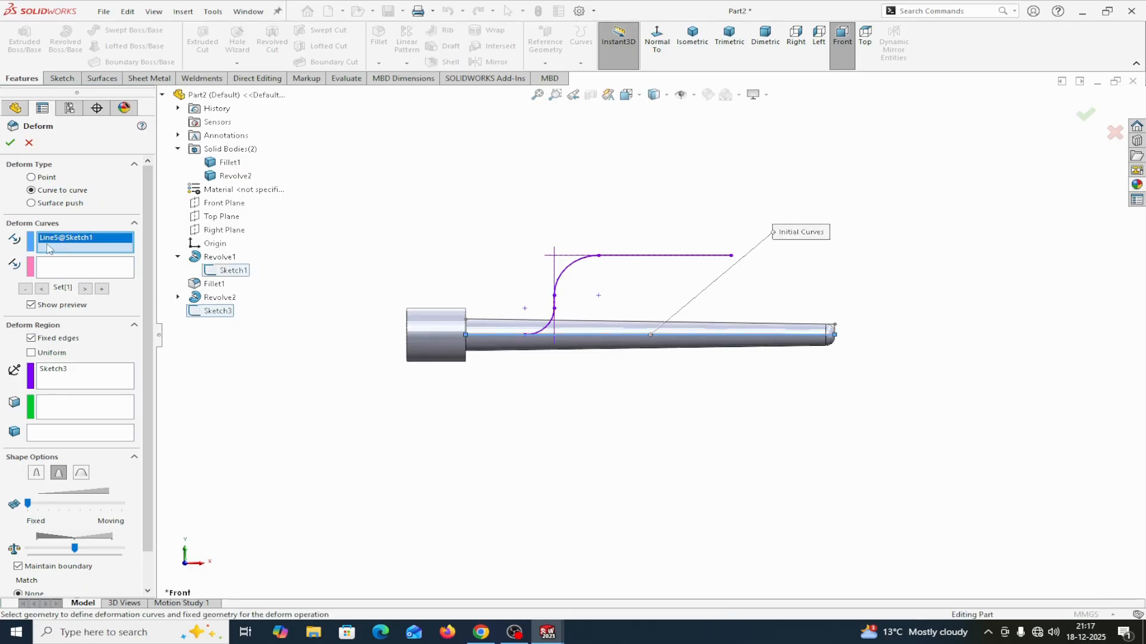
# Move Sketch3 from the fixed region to the target curve and choose the shaft as the body to deform.
pyautogui.click(71, 266)
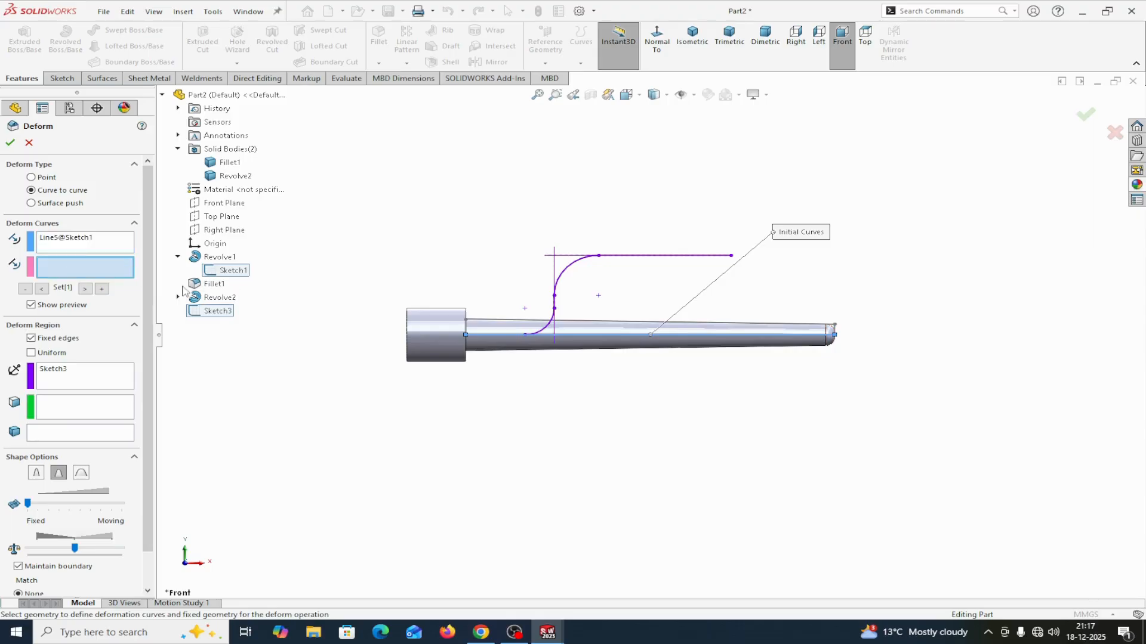
pyautogui.click(216, 315)
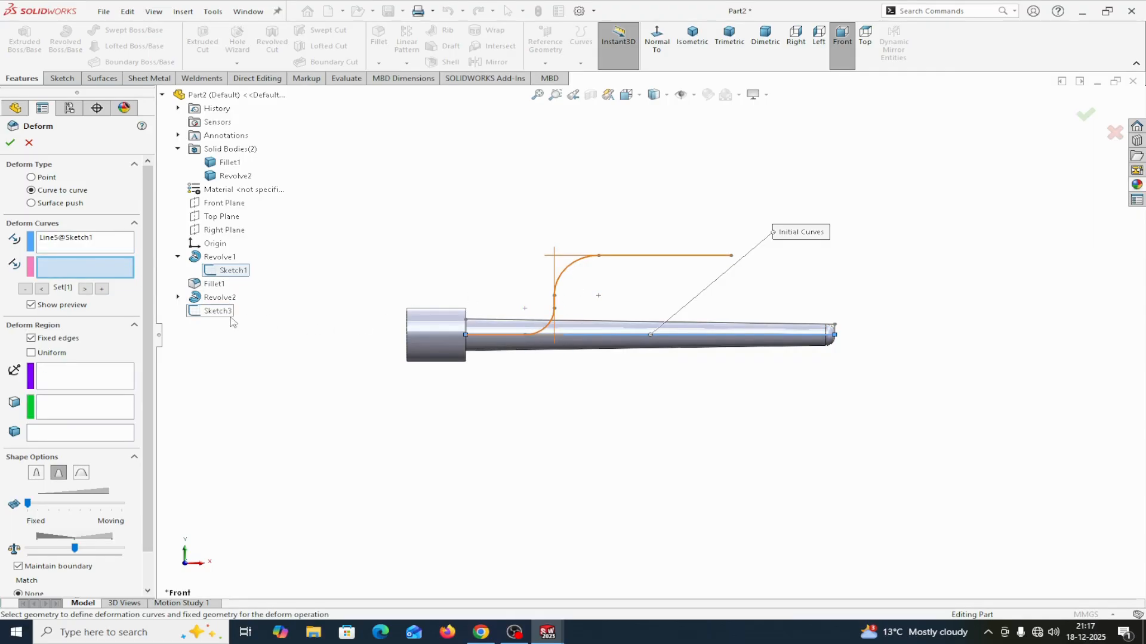
pyautogui.click(225, 315)
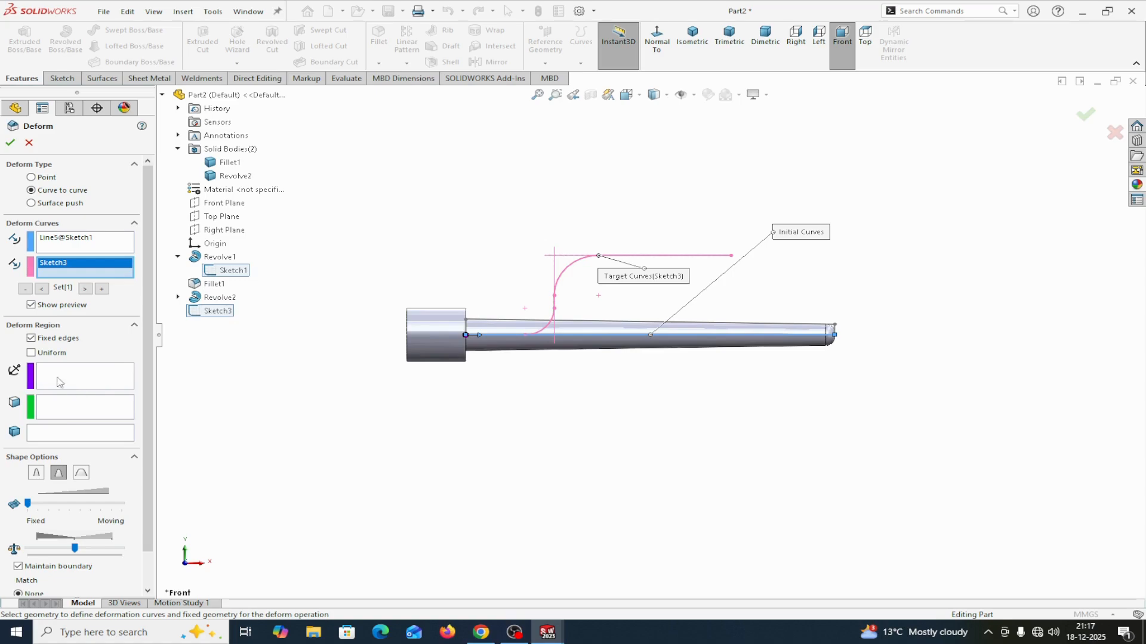
pyautogui.click(64, 434)
pyautogui.click(593, 328)
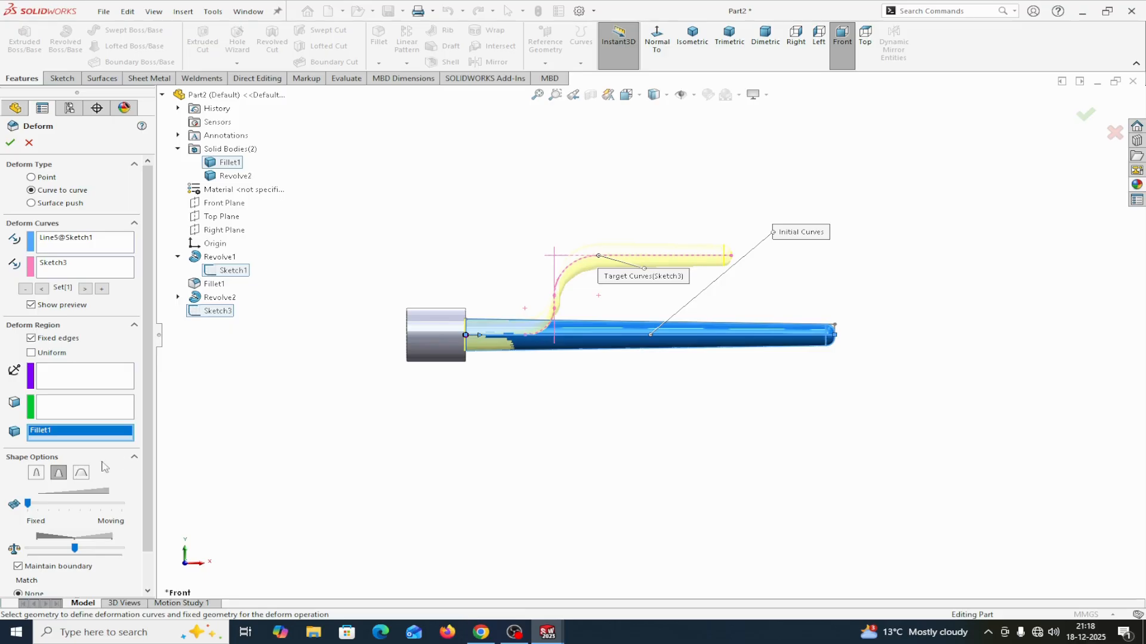
# Set the deform to maximum stiffness, full shape accuracy and Curve direction matching, and apply it.
pyautogui.click(76, 473)
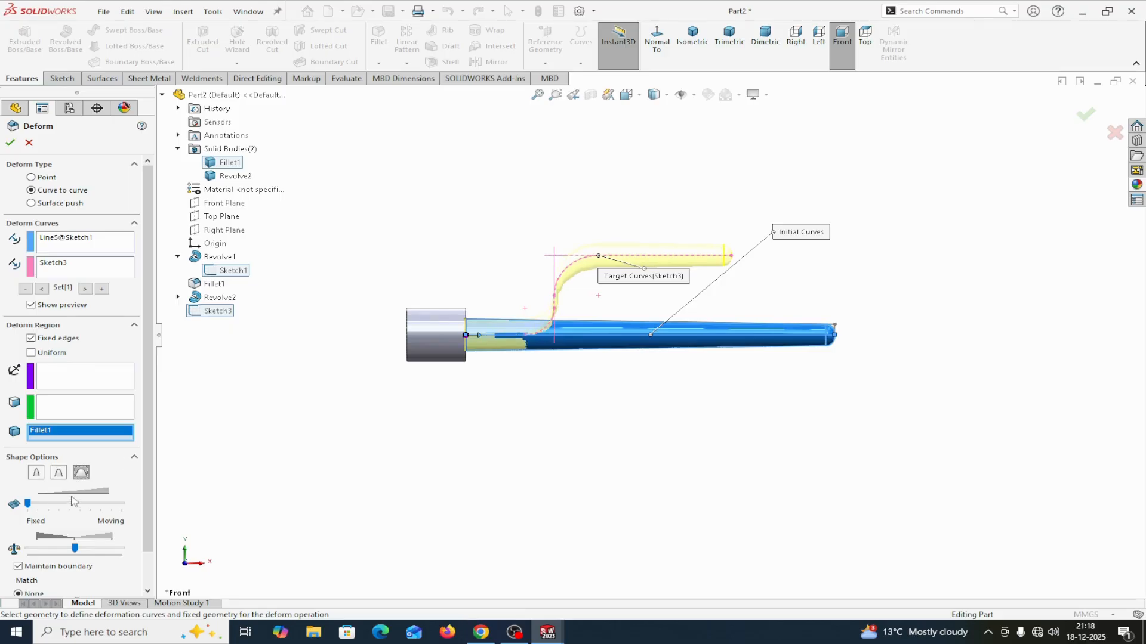
pyautogui.moveTo(28, 504); pyautogui.dragTo(152, 558)
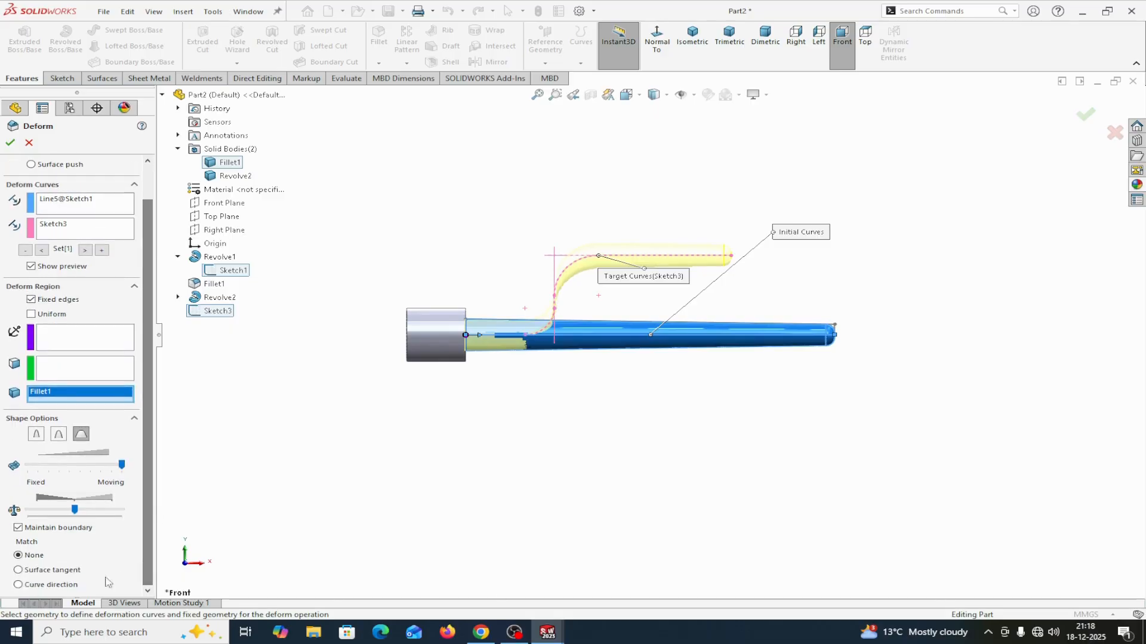
pyautogui.click(18, 586)
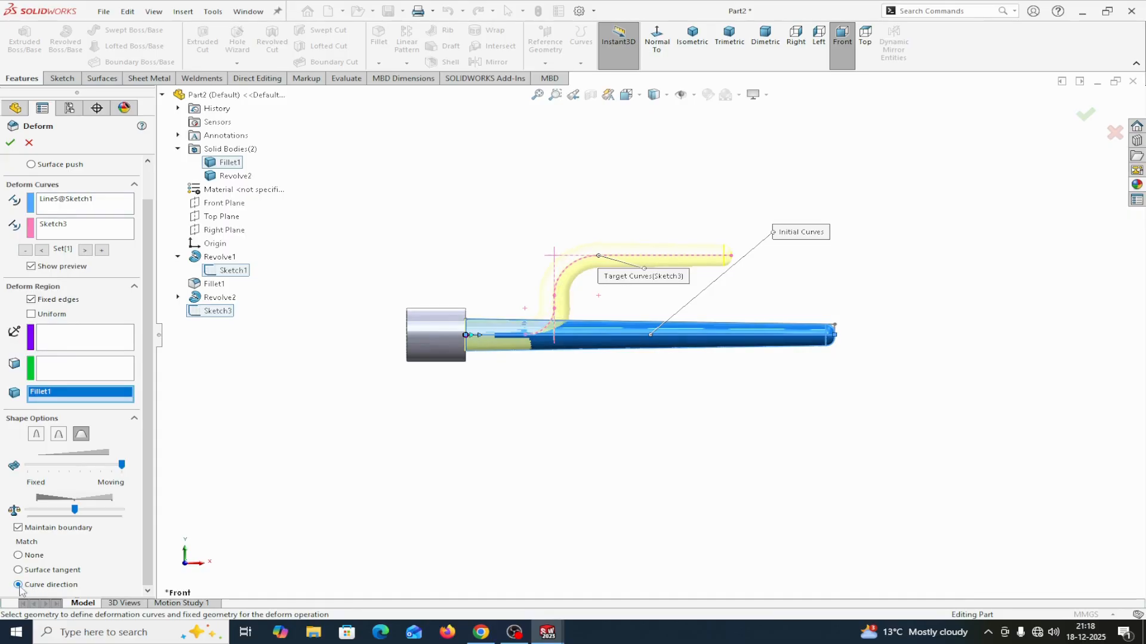
pyautogui.click(11, 143)
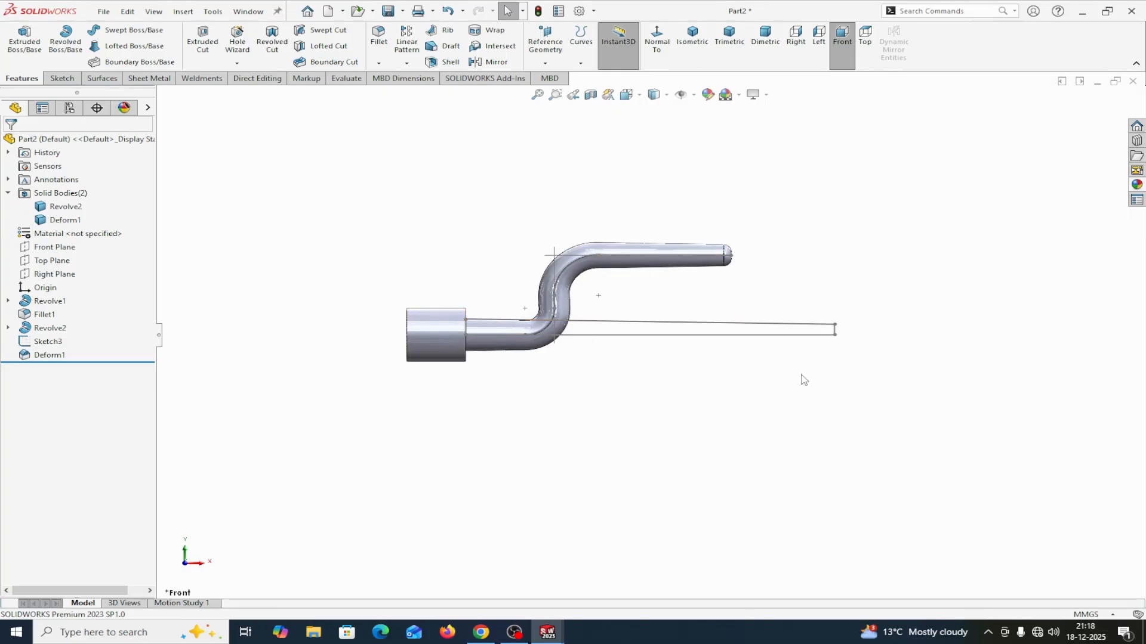
# Apply an orange colour appearance to the whole part.
pyautogui.click(150, 108)
pyautogui.click(199, 139)
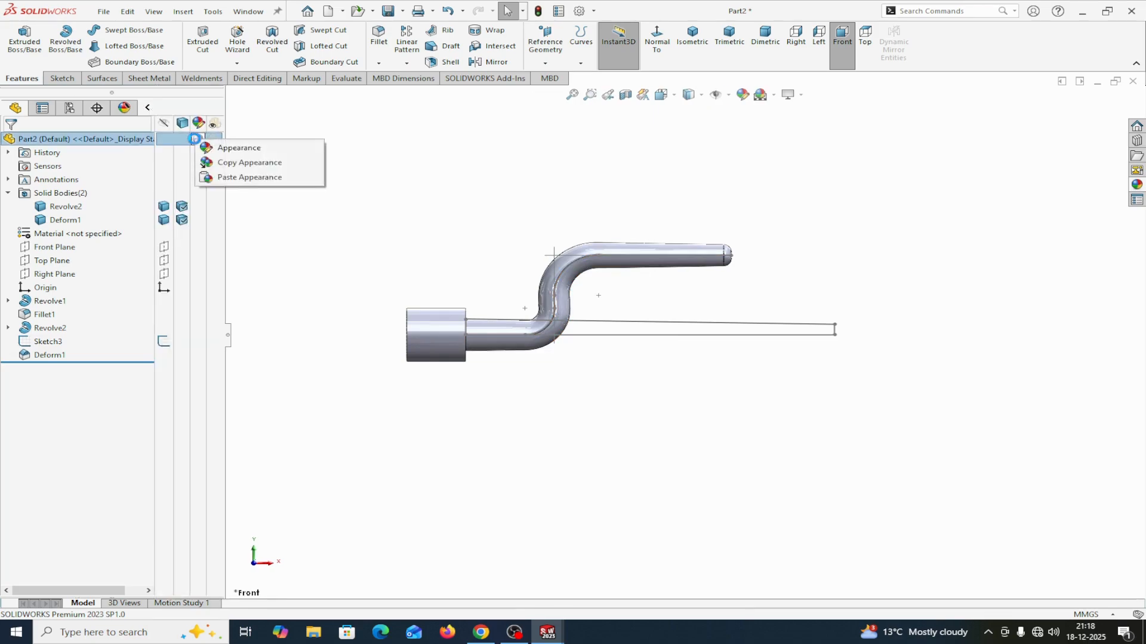
pyautogui.click(225, 148)
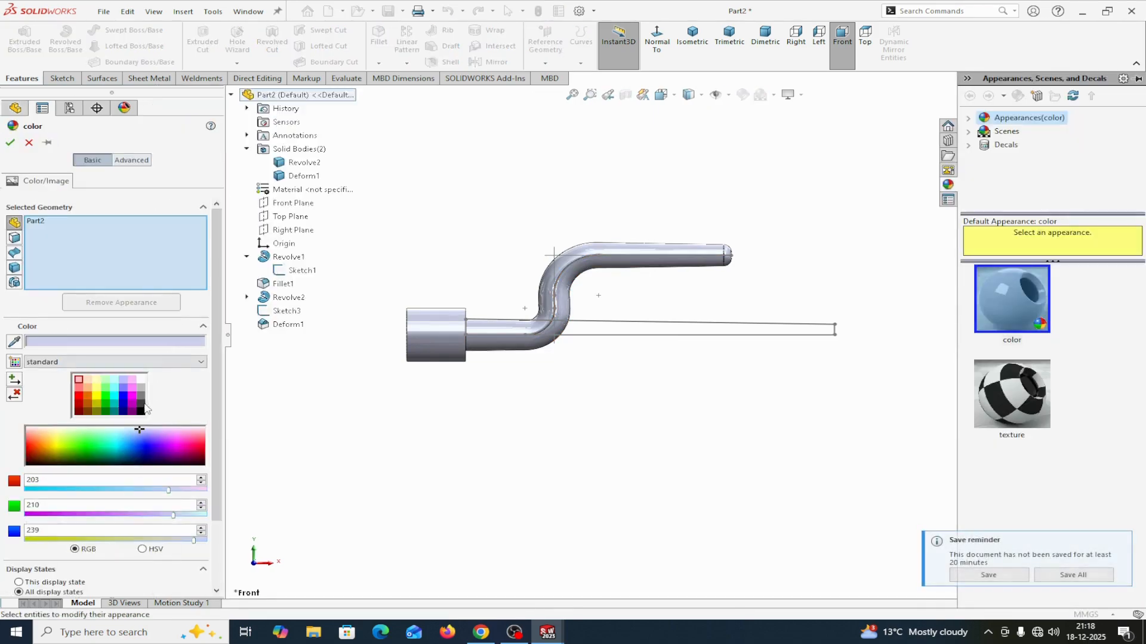
pyautogui.click(88, 397)
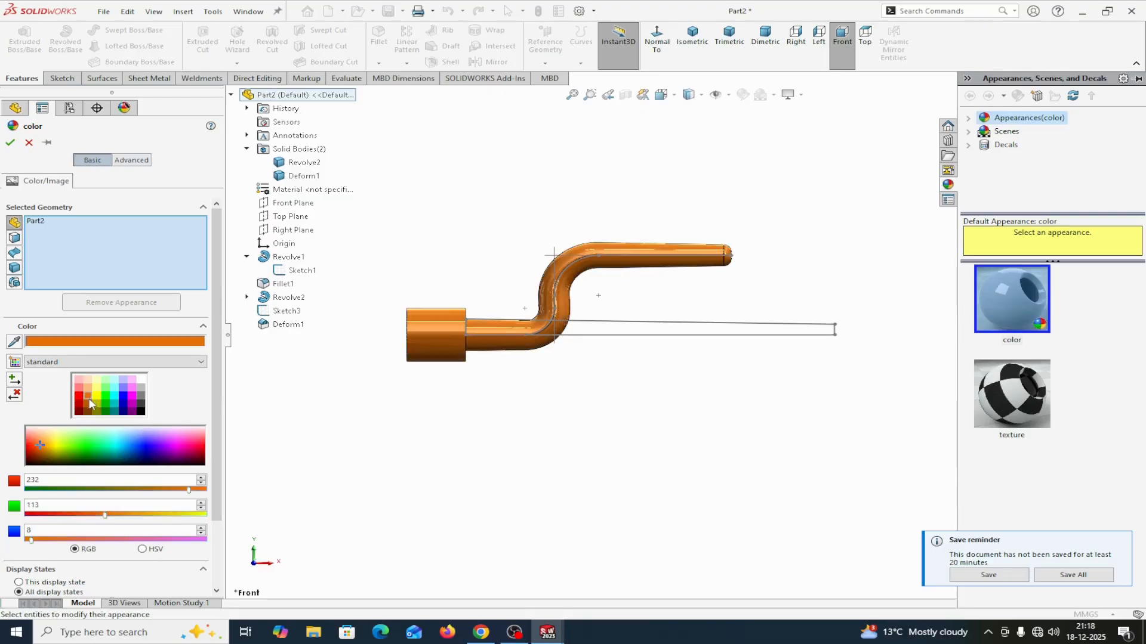
pyautogui.click(11, 142)
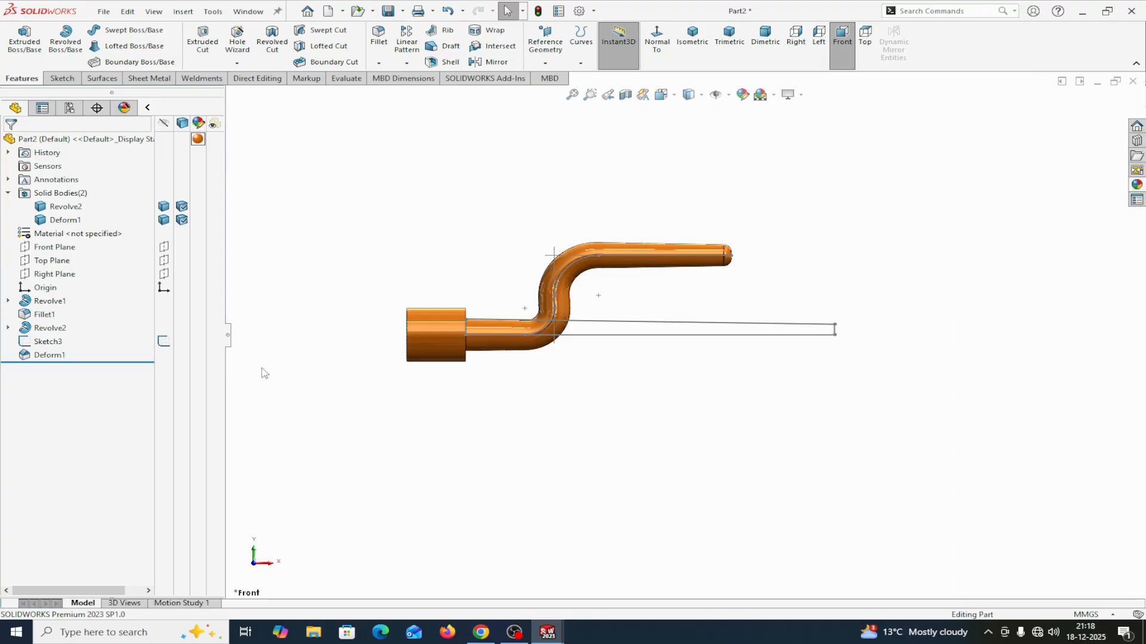
# Hide Sketch1 and Sketch3 so only the bent shaft and head show.
pyautogui.click(9, 301)
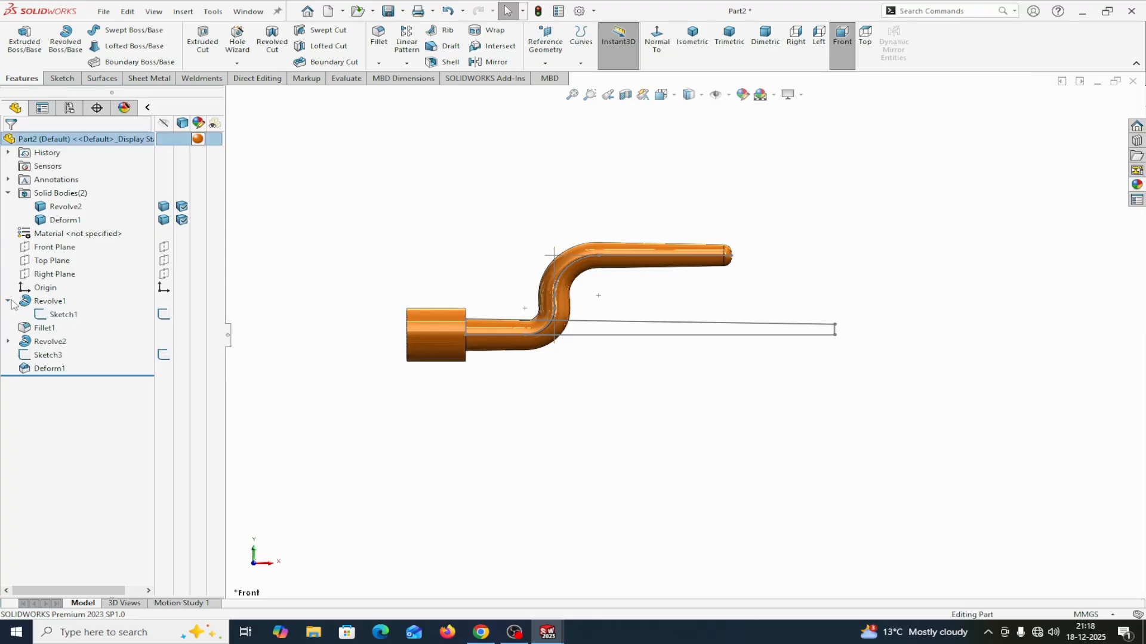
pyautogui.rightClick(63, 315)
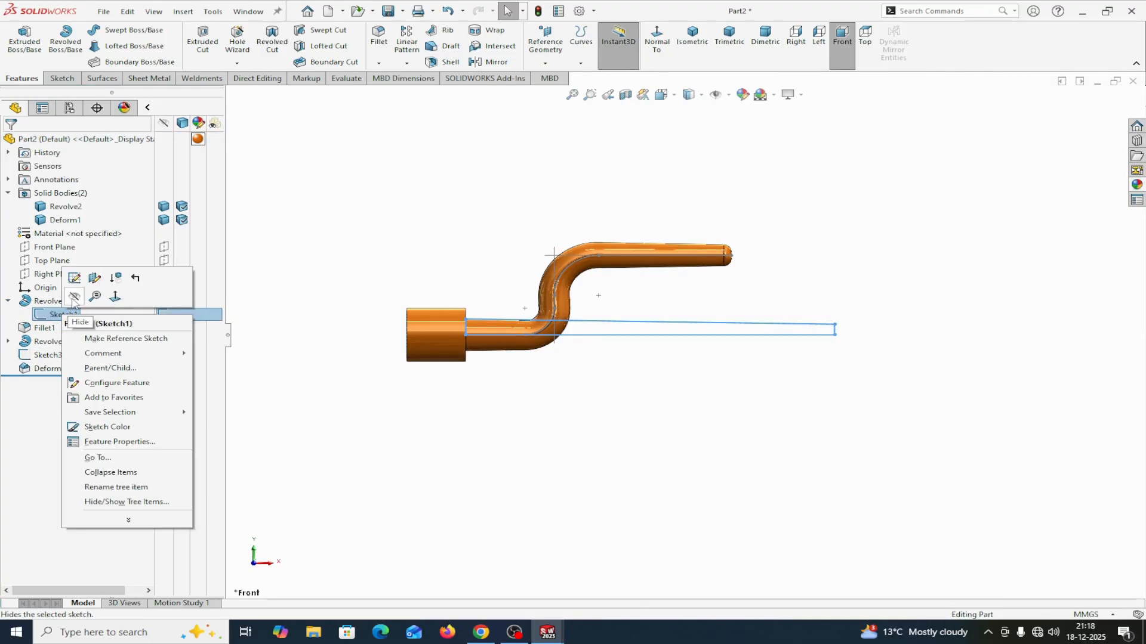
pyautogui.click(74, 297)
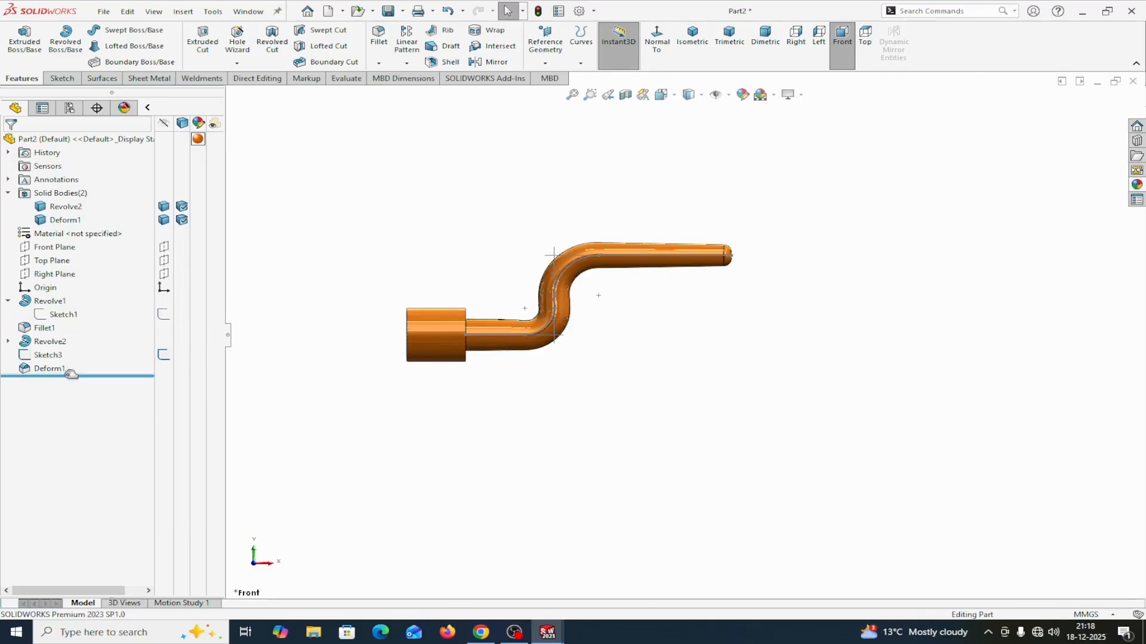
pyautogui.rightClick(49, 355)
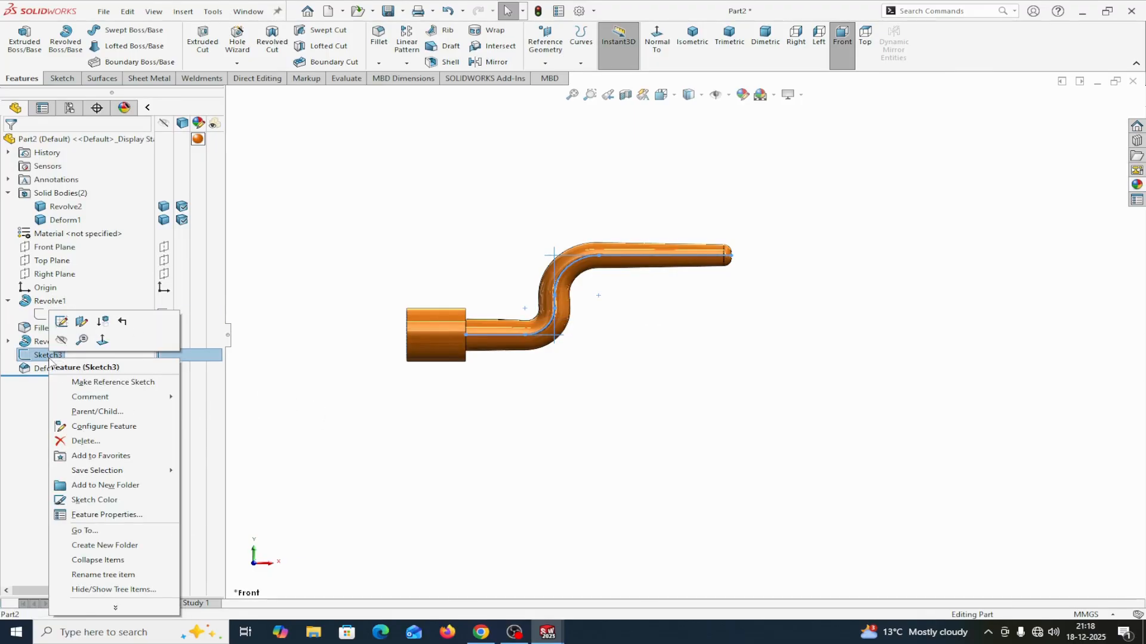
pyautogui.click(62, 340)
pyautogui.click(147, 108)
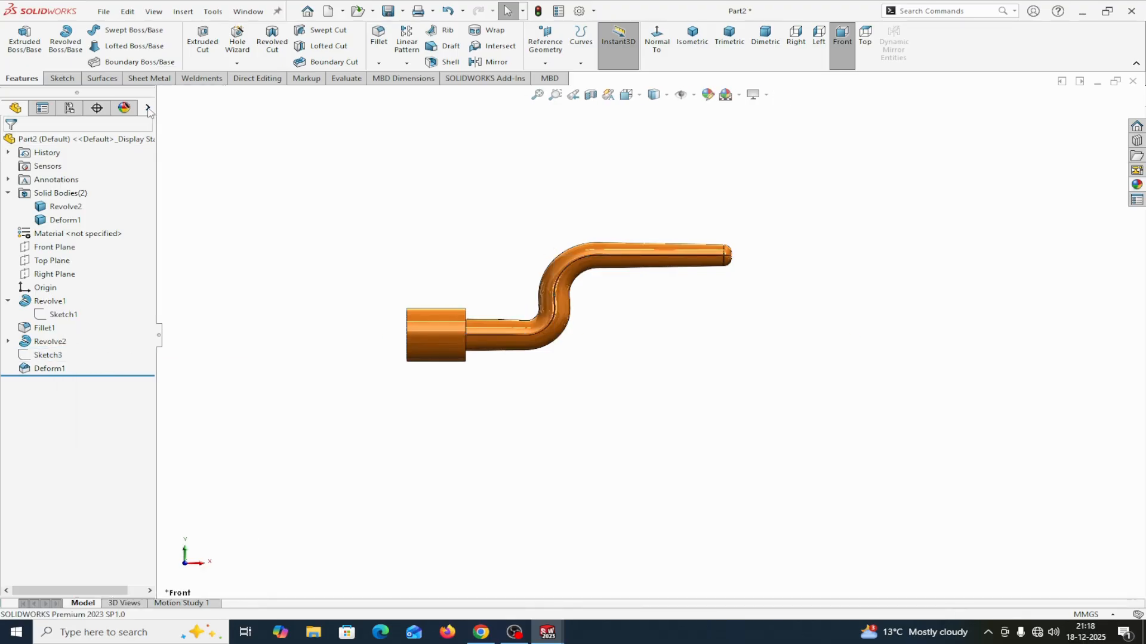
pyautogui.moveTo(640, 406); pyautogui.dragTo(644, 448, button='middle')
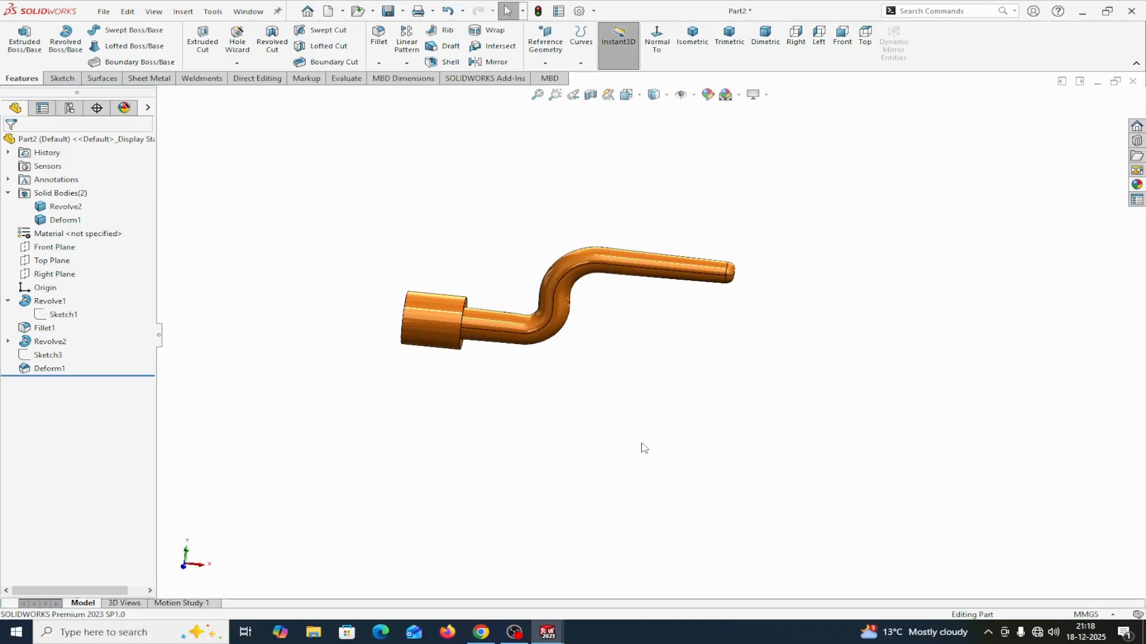